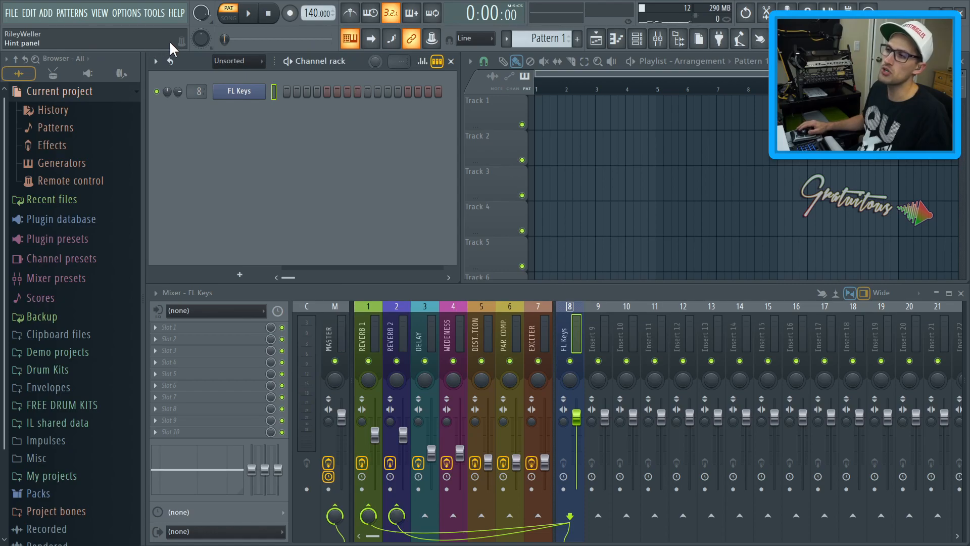
Toggle the typing-keyboard-to-piano option off and back on
{"action": "left_click", "coordinate": [352, 43]}
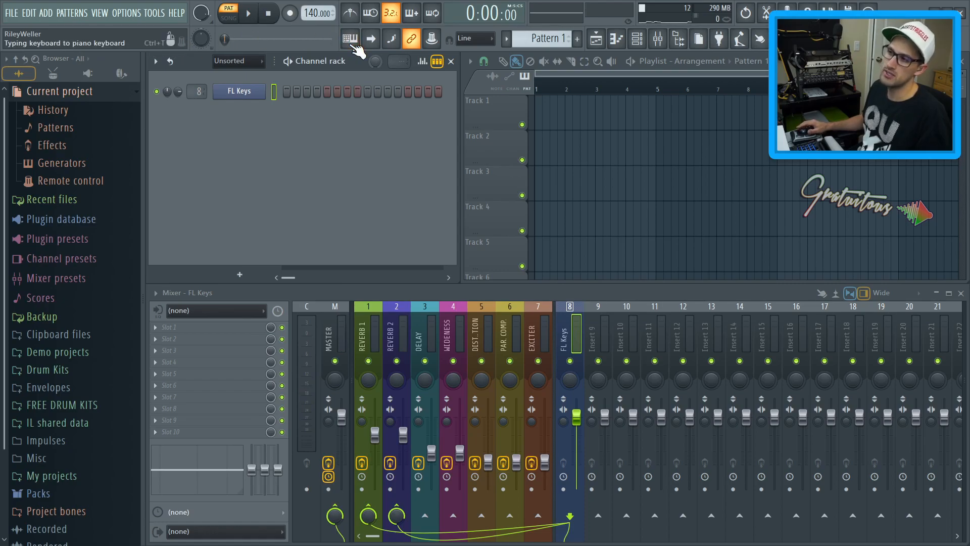
{"action": "left_click", "coordinate": [352, 43]}
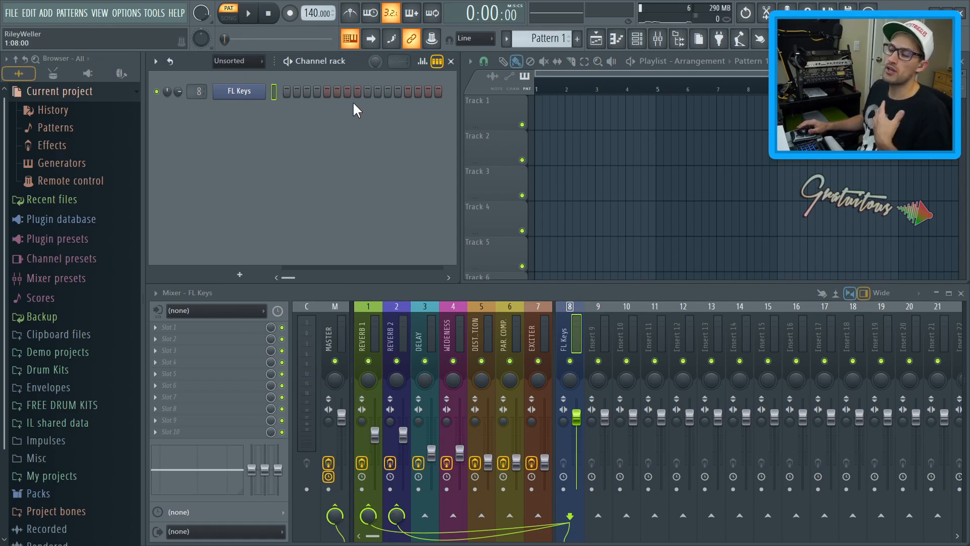
Add the Organic - Kick (12) sample from FREE DRUM KITS > DRUM BUNDLE TRIO [FREE] > Organic Drum Kit > 1 Kicks to the channel rack
{"action": "left_click", "coordinate": [121, 74]}
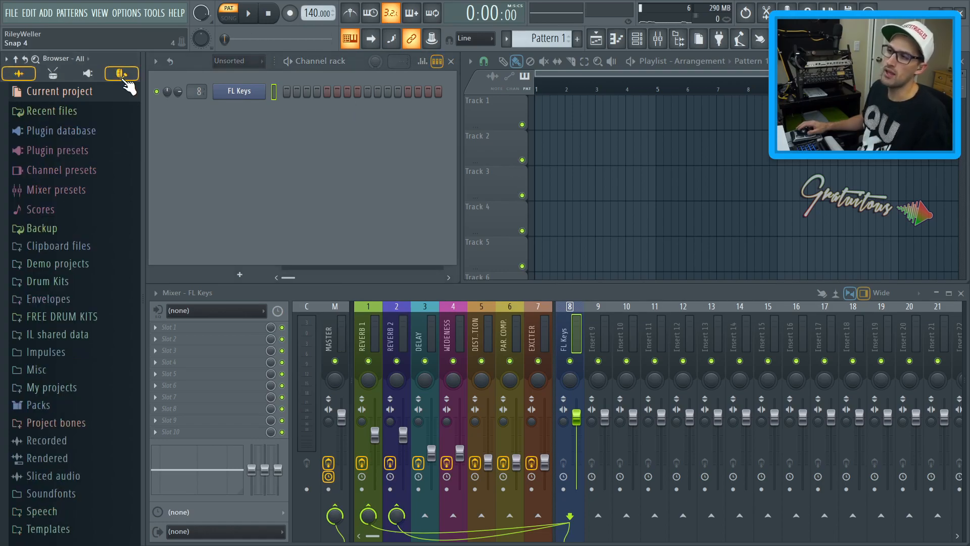
{"action": "left_click", "coordinate": [94, 119]}
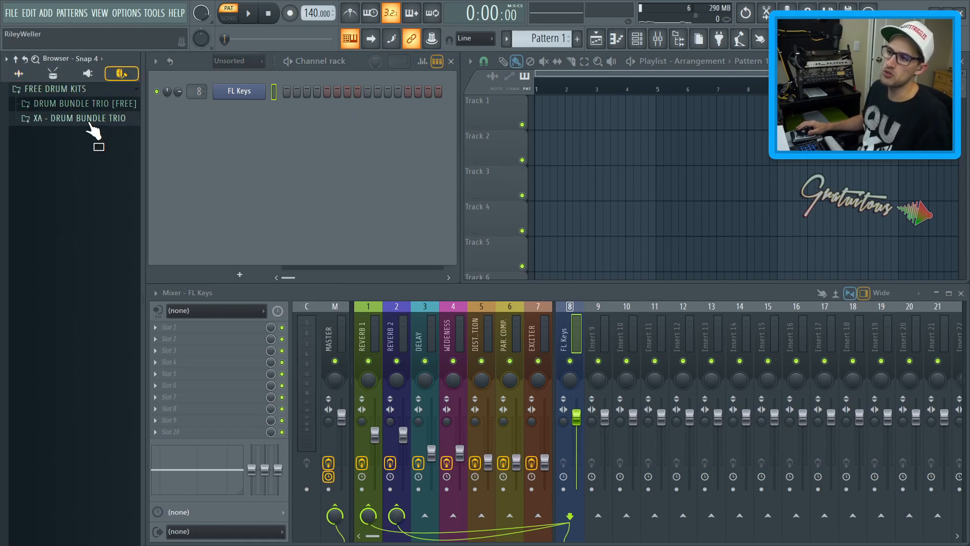
{"action": "left_click", "coordinate": [96, 103]}
{"action": "left_click", "coordinate": [94, 119]}
{"action": "left_click", "coordinate": [92, 134]}
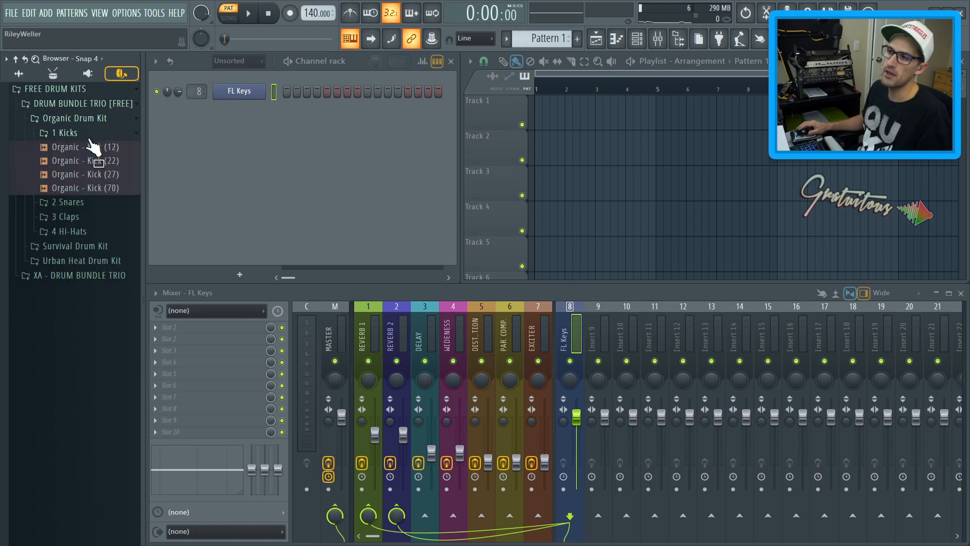
{"action": "left_click_drag", "start_coordinate": [91, 151], "coordinate": [225, 134]}
Add the Organic - Snare (2) sample from the Organic Drum Kit's 2 Snares folder to the channel rack
{"action": "left_click", "coordinate": [117, 162]}
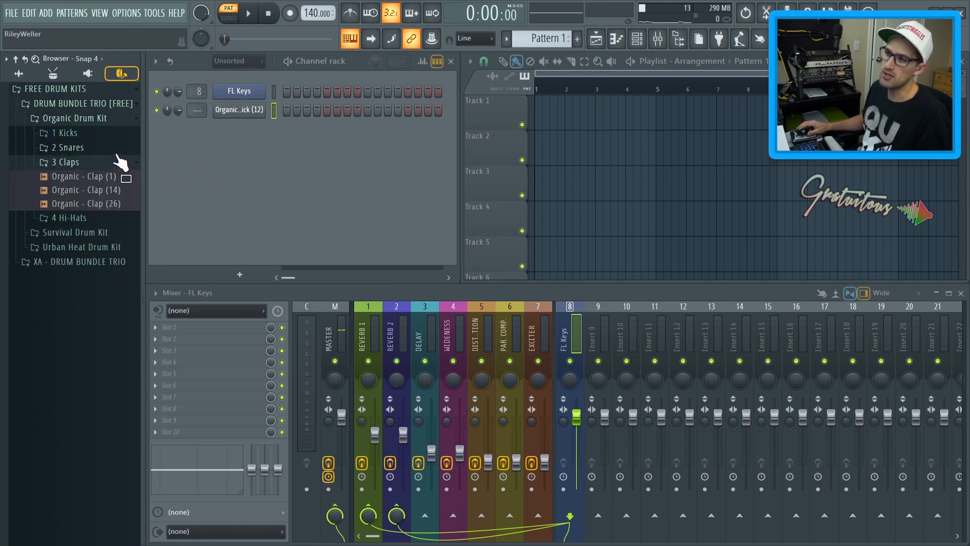
{"action": "left_click", "coordinate": [118, 147]}
{"action": "left_click_drag", "start_coordinate": [118, 162], "coordinate": [224, 152]}
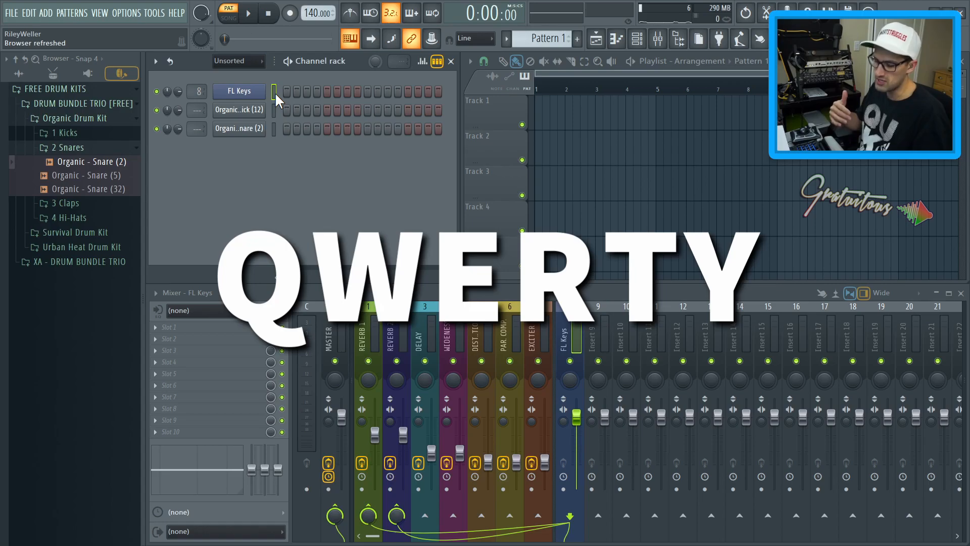
Set the typing keyboard layout to Layout Piano and play test notes on FL Keys from the computer keyboard
{"action": "key", "text": "u"}
{"action": "key", "text": "u"}
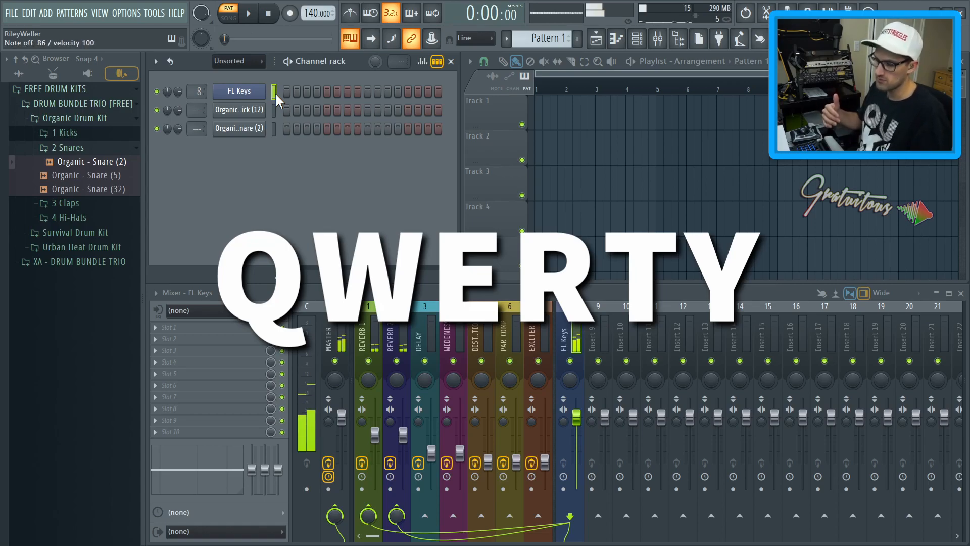
{"action": "right_click", "coordinate": [352, 42]}
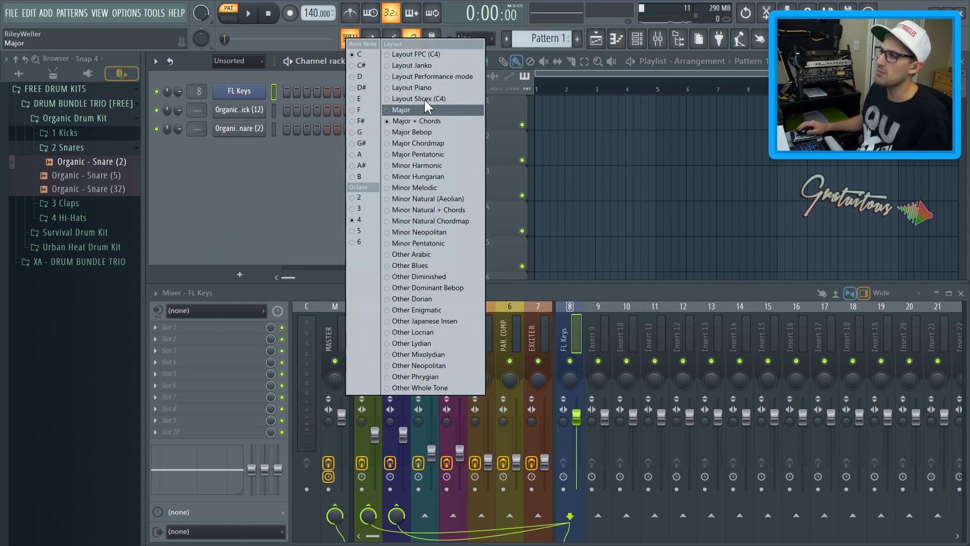
{"action": "left_click", "coordinate": [435, 88]}
{"action": "key", "text": "t"}
{"action": "key", "text": "r"}
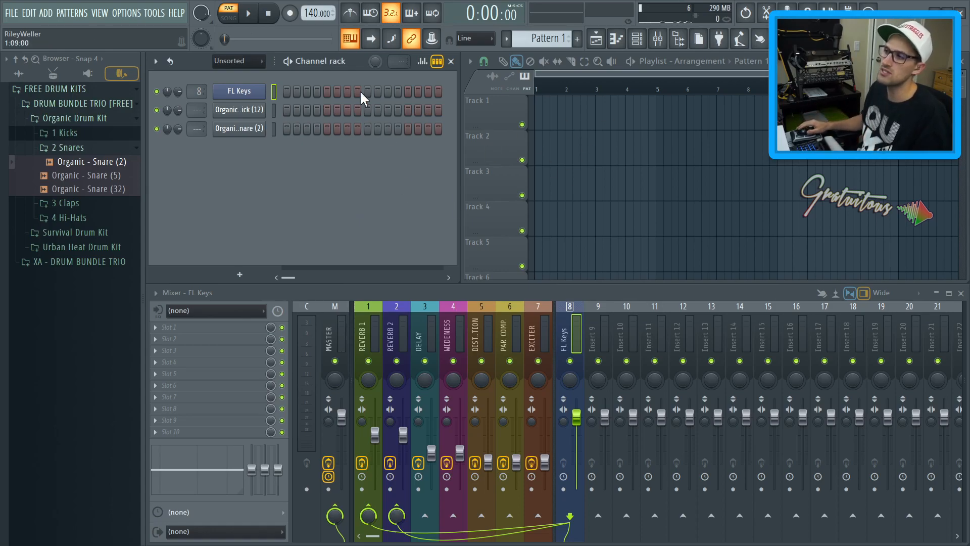
Open the FL Keys plugin window and close it again
{"action": "left_click", "coordinate": [251, 94]}
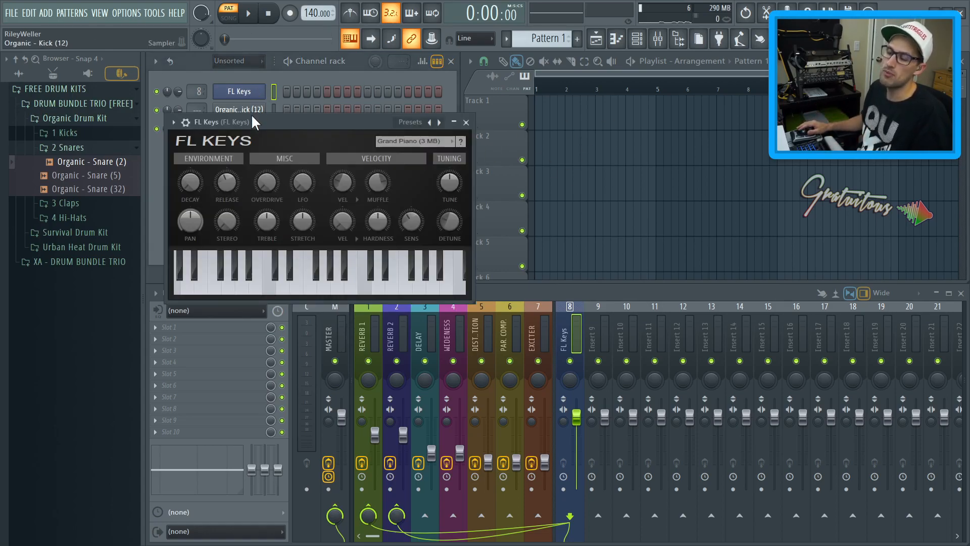
{"action": "left_click", "coordinate": [252, 94]}
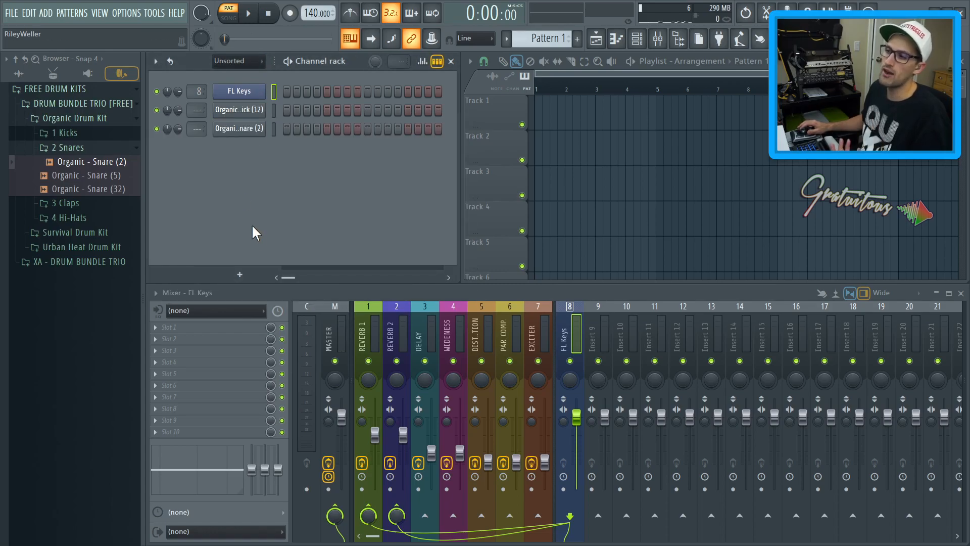
{"action": "left_click", "coordinate": [249, 277]}
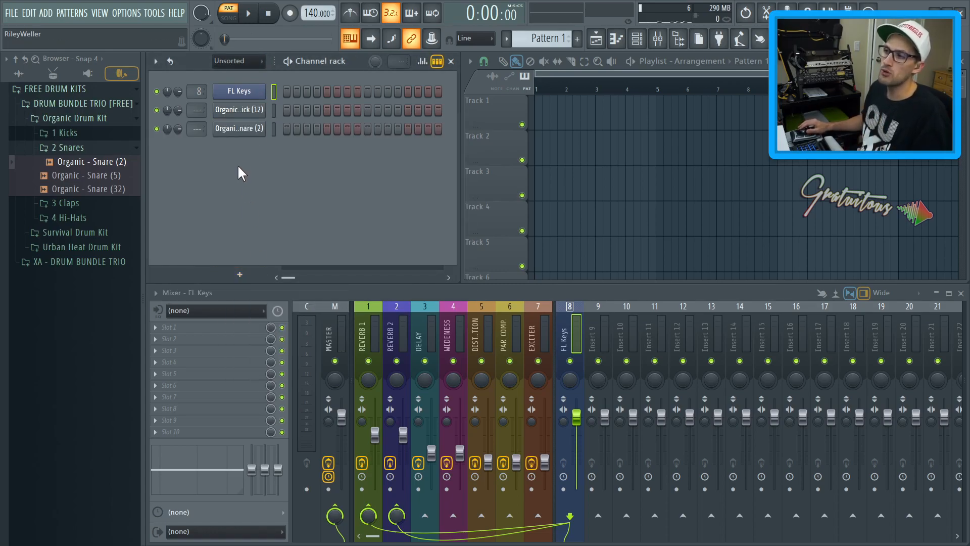
Insert a FLEX instrument channel above the Organic kick channel and close the FLEX window
{"action": "right_click", "coordinate": [241, 111]}
{"action": "mouse_move", "coordinate": [302, 203]}
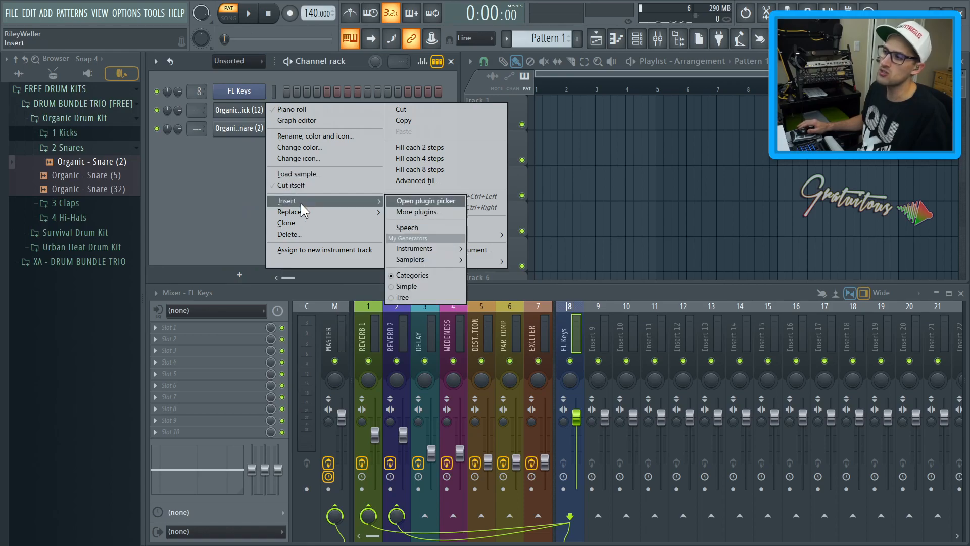
{"action": "mouse_move", "coordinate": [428, 249]}
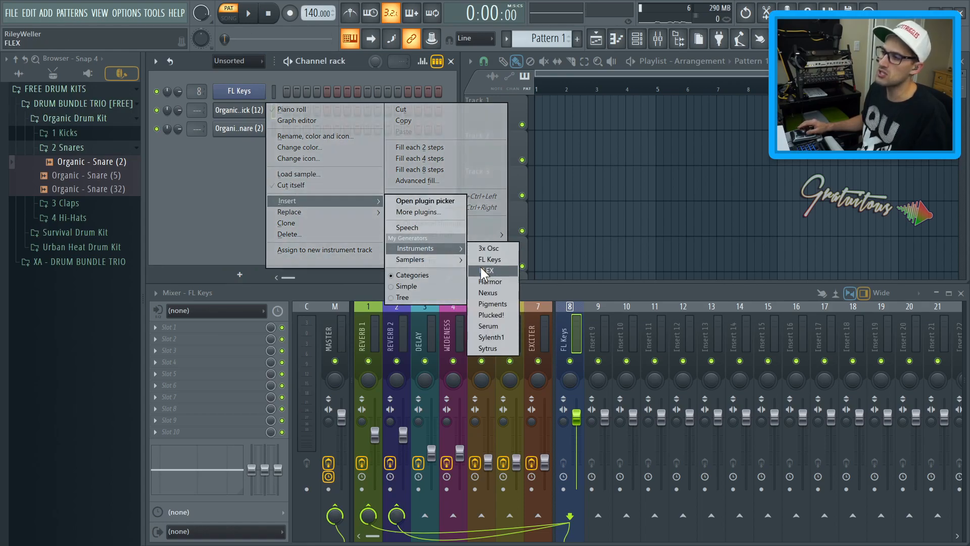
{"action": "left_click", "coordinate": [484, 271]}
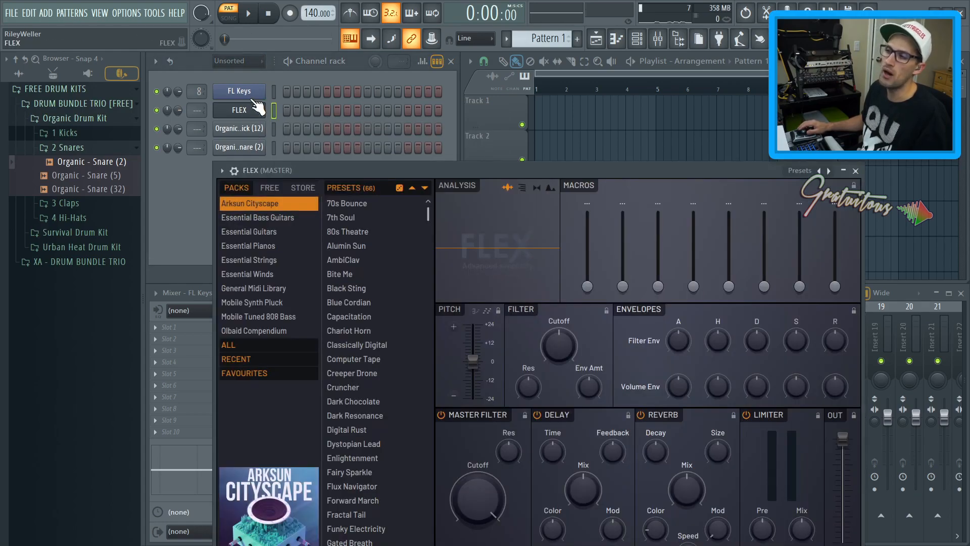
{"action": "key", "text": "Escape"}
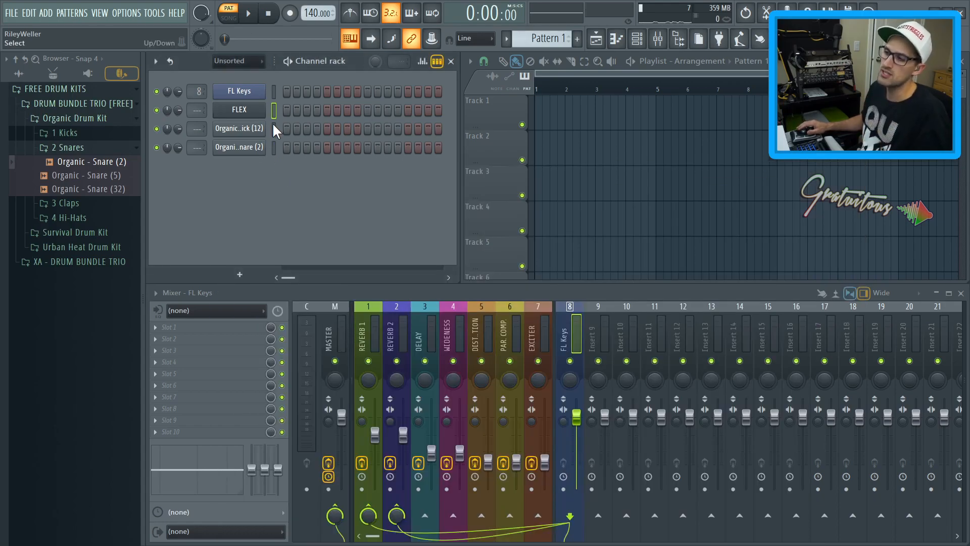
Move the FLEX channel down to the bottom of the channel rack
{"action": "left_click", "coordinate": [274, 92]}
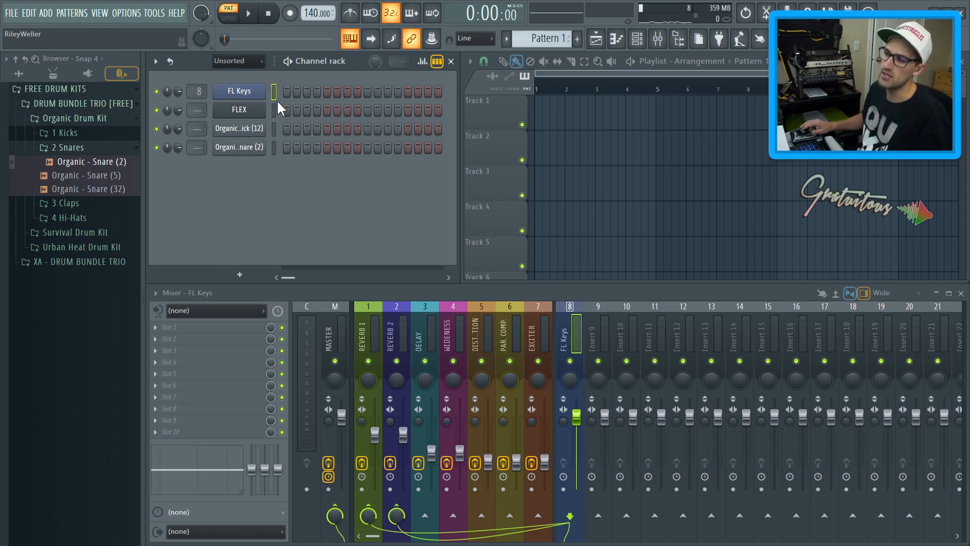
{"action": "key", "text": "alt+Down"}
{"action": "key", "text": "alt+Down"}
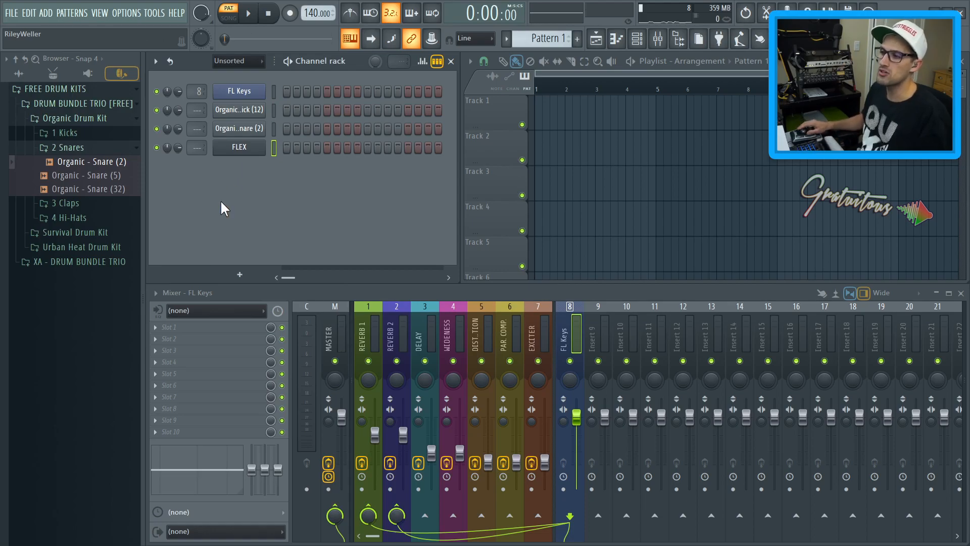
Move the FLEX channel back up to sit directly below FL Keys
{"action": "left_click", "coordinate": [239, 274]}
{"action": "left_click", "coordinate": [270, 243]}
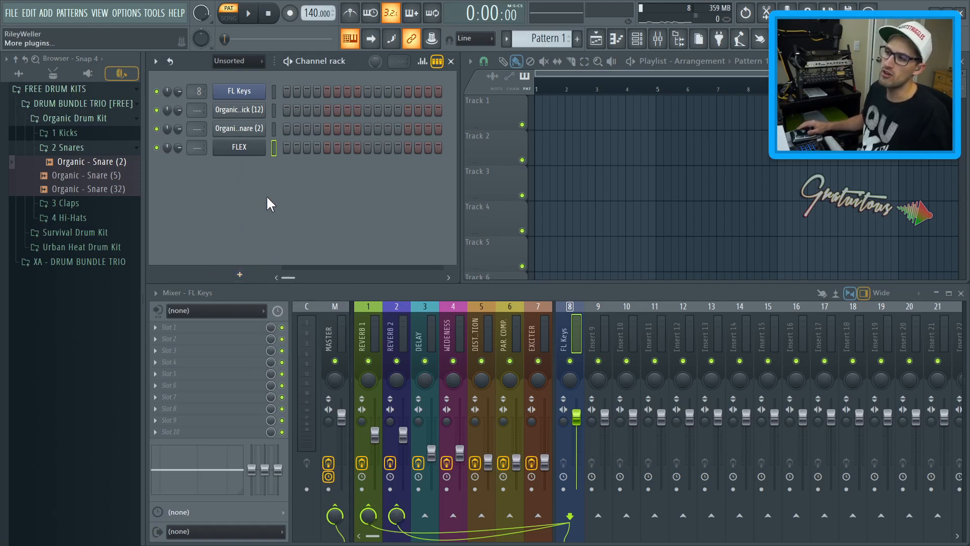
{"action": "key", "text": "alt+Up"}
{"action": "key", "text": "alt+Up"}
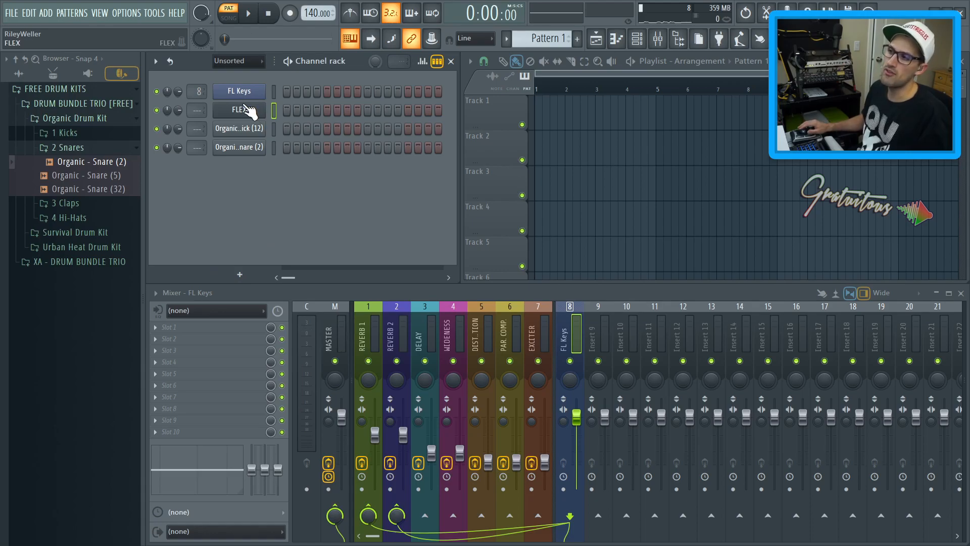
Review the FLEX channel's options menu and the add-channel instrument menu without choosing anything
{"action": "right_click", "coordinate": [225, 115]}
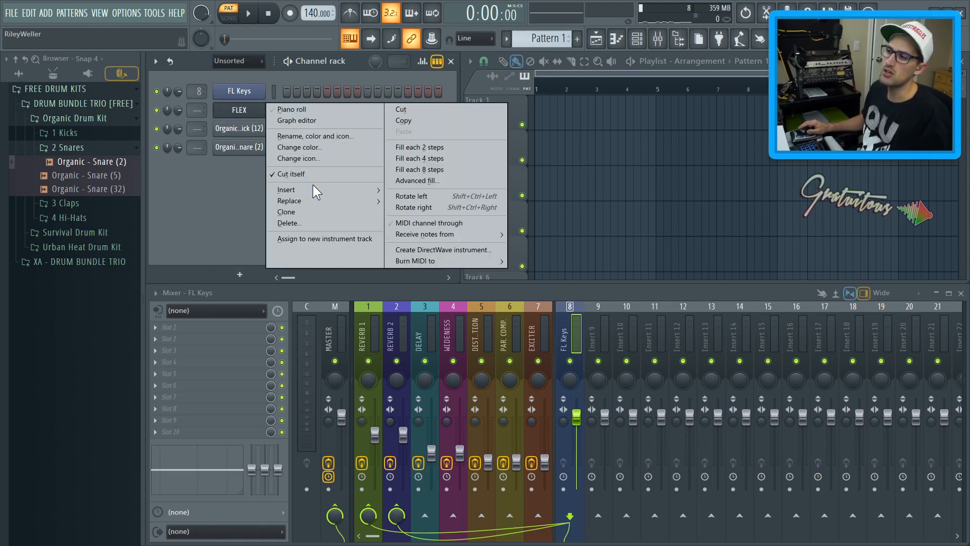
{"action": "left_click", "coordinate": [260, 185]}
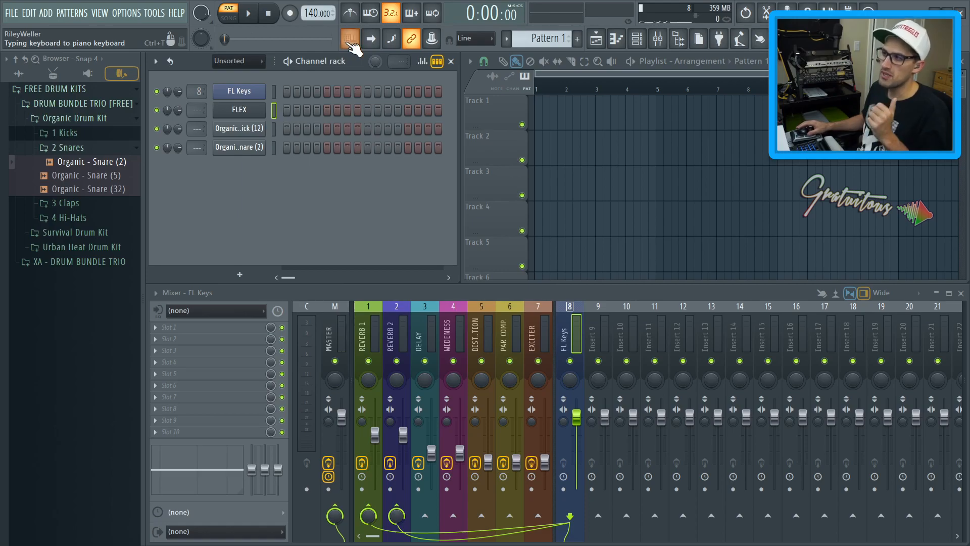
{"action": "left_click", "coordinate": [241, 274]}
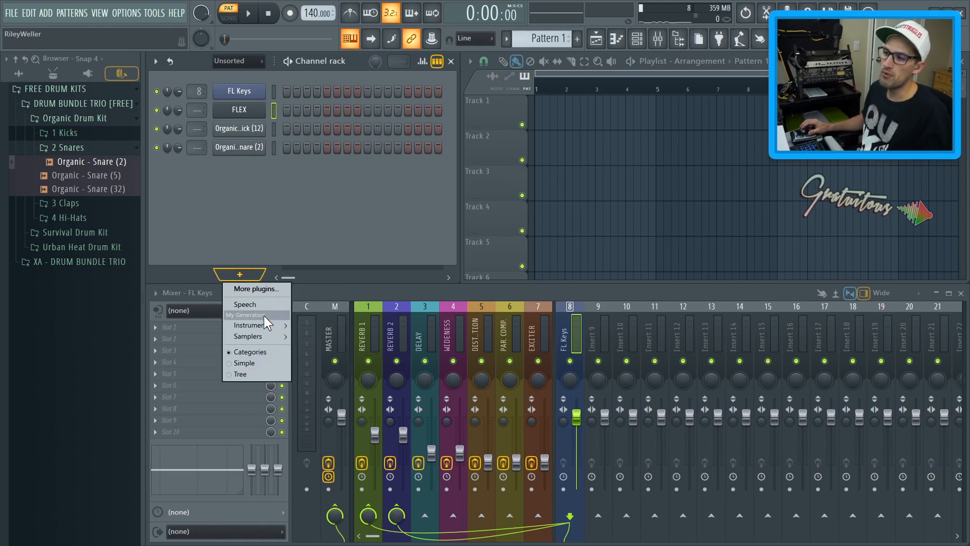
{"action": "mouse_move", "coordinate": [268, 330]}
{"action": "left_click", "coordinate": [310, 235]}
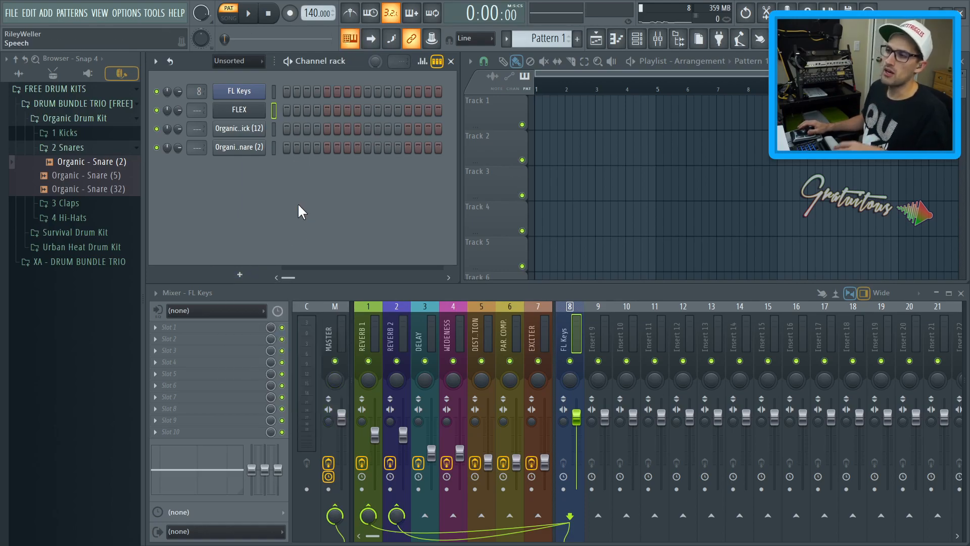
Browse the Plugin database's Effects and Generators folders and select the Master mixer track
{"action": "left_click", "coordinate": [87, 74]}
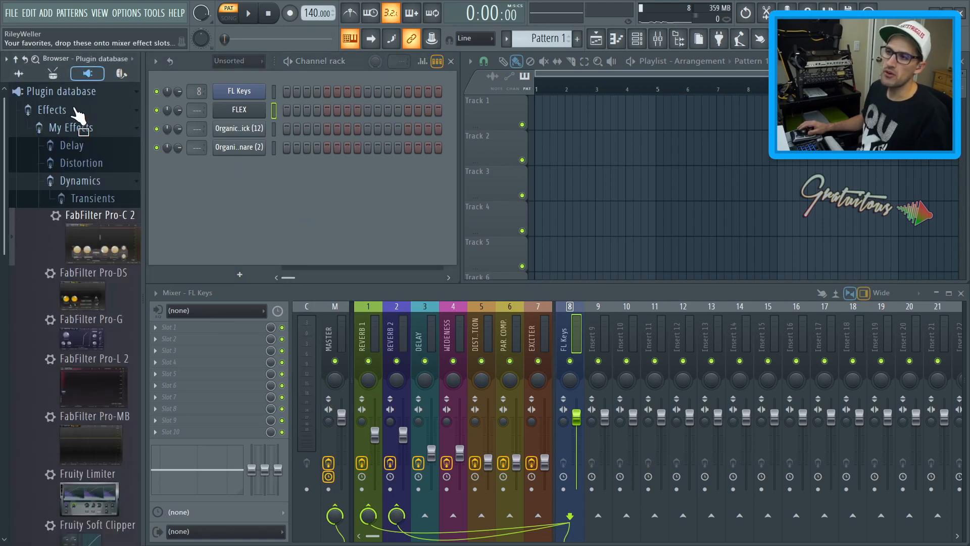
{"action": "left_click", "coordinate": [76, 111]}
{"action": "left_click", "coordinate": [80, 129]}
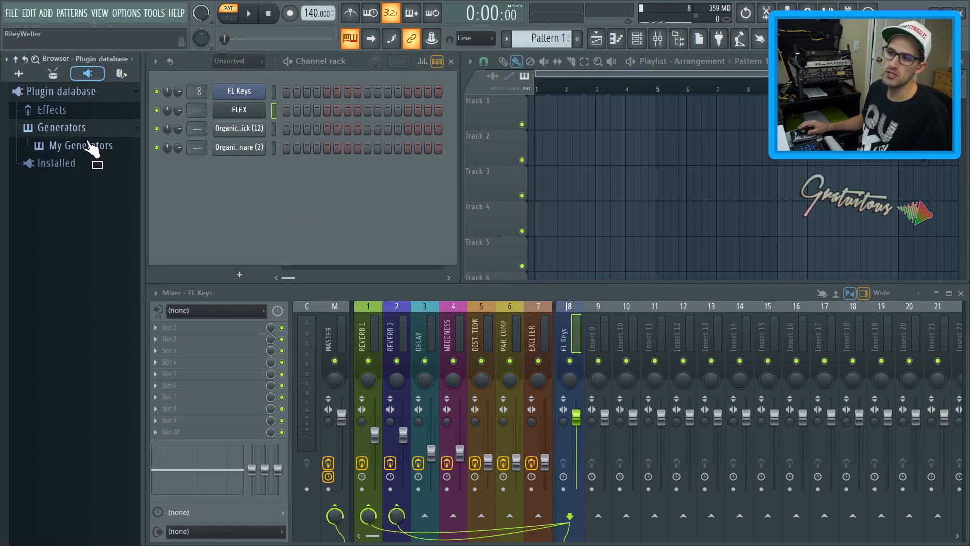
{"action": "left_click", "coordinate": [91, 117]}
{"action": "left_click", "coordinate": [93, 129]}
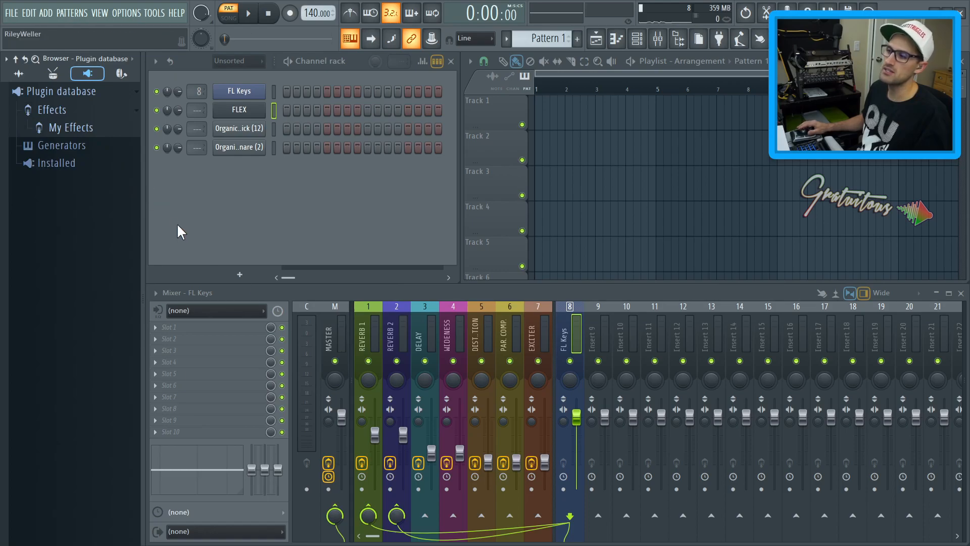
{"action": "left_click", "coordinate": [328, 339]}
{"action": "left_click", "coordinate": [122, 114]}
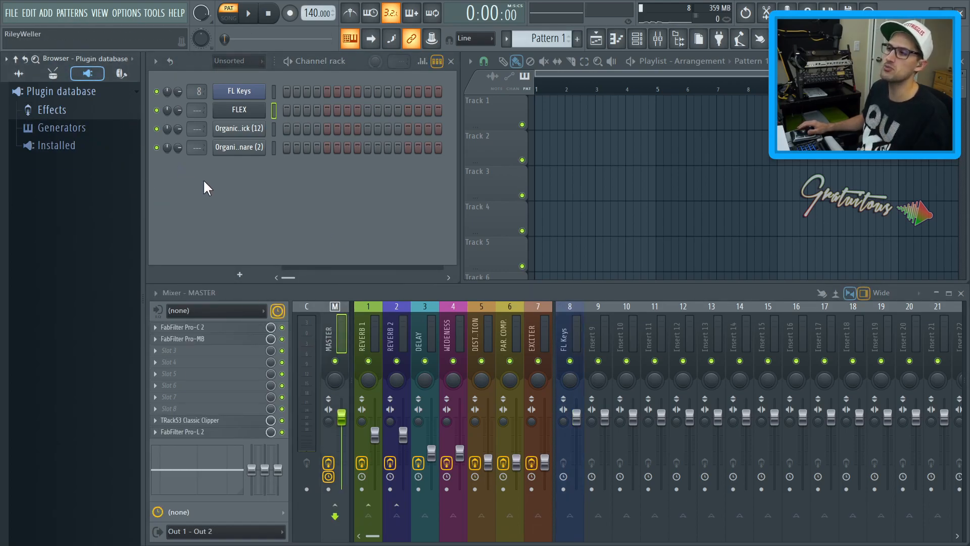
Select the FL Keys channel and play a few notes from the typing keyboard
{"action": "left_click", "coordinate": [271, 92]}
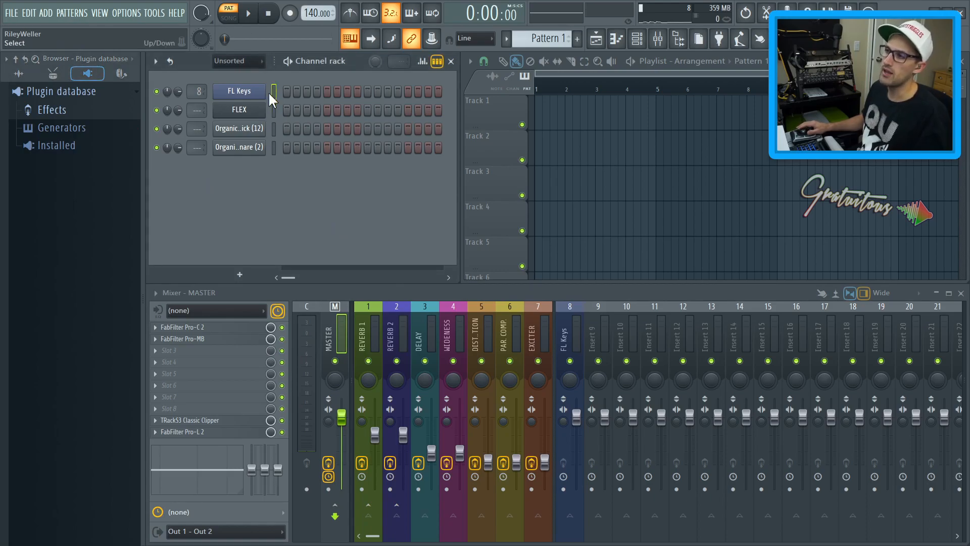
{"action": "key", "text": "z"}
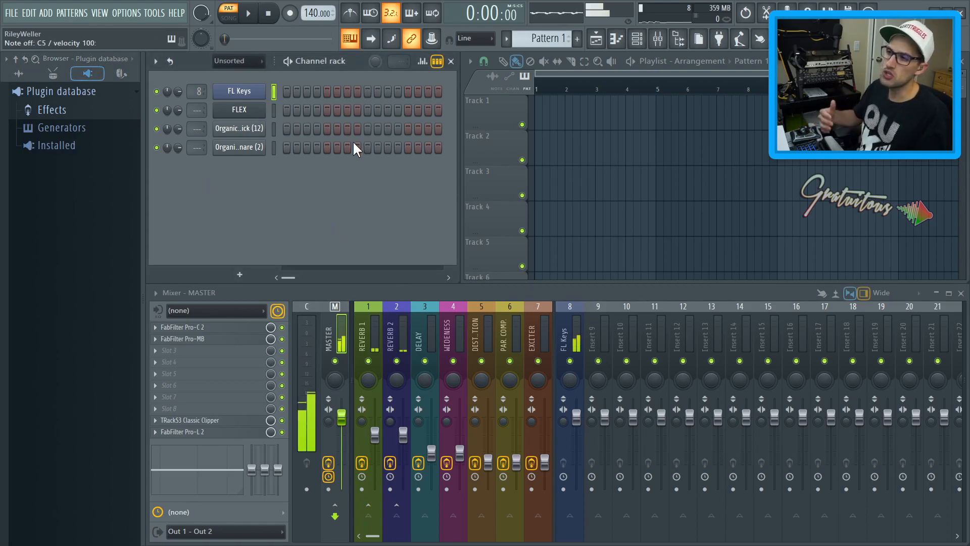
{"action": "key", "text": "c"}
{"action": "key", "text": "b"}
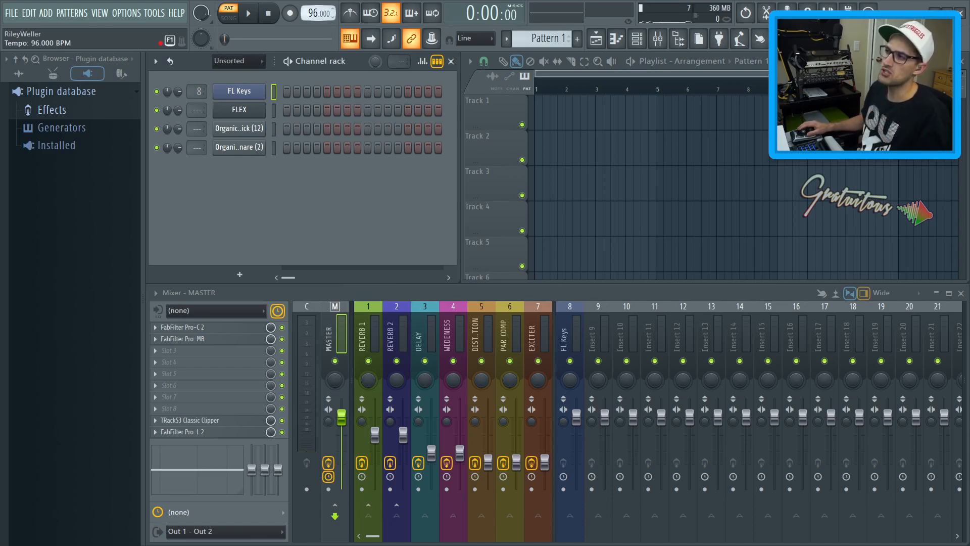
Program the kick step pattern and paint Pattern 1 across the first four bars of Track 1 in the playlist
{"action": "left_click", "coordinate": [286, 127]}
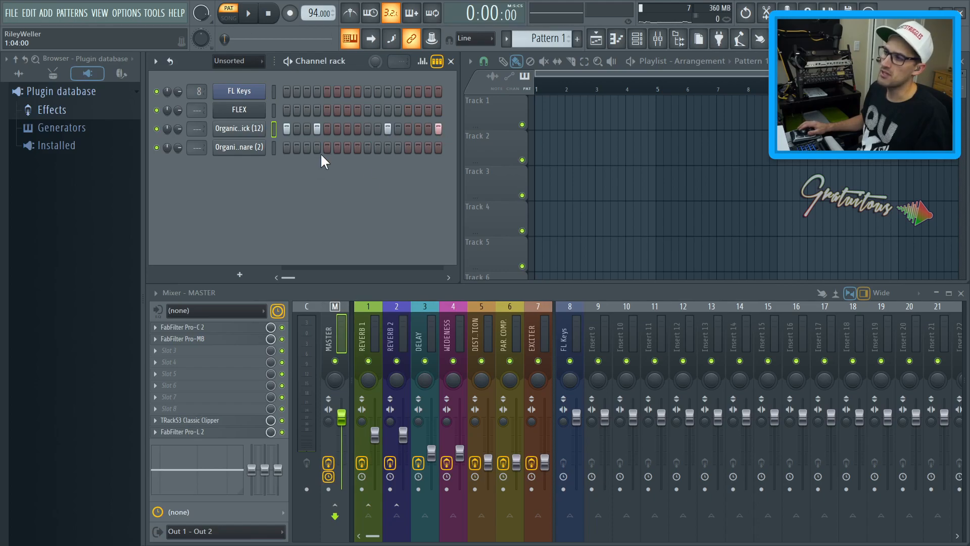
{"action": "mouse_move", "coordinate": [638, 104]}
{"action": "left_mouse_down"}
{"action": "mouse_move", "coordinate": [627, 121]}
{"action": "mouse_move", "coordinate": [530, 122]}
{"action": "left_mouse_up"}
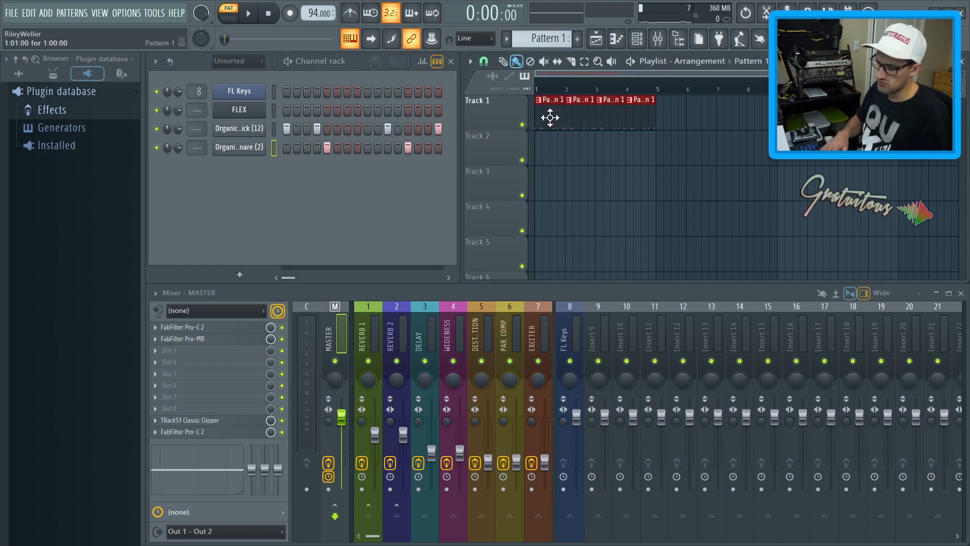
Rename Pattern 1 as DRUM LOOP
{"action": "key", "text": "F2"}
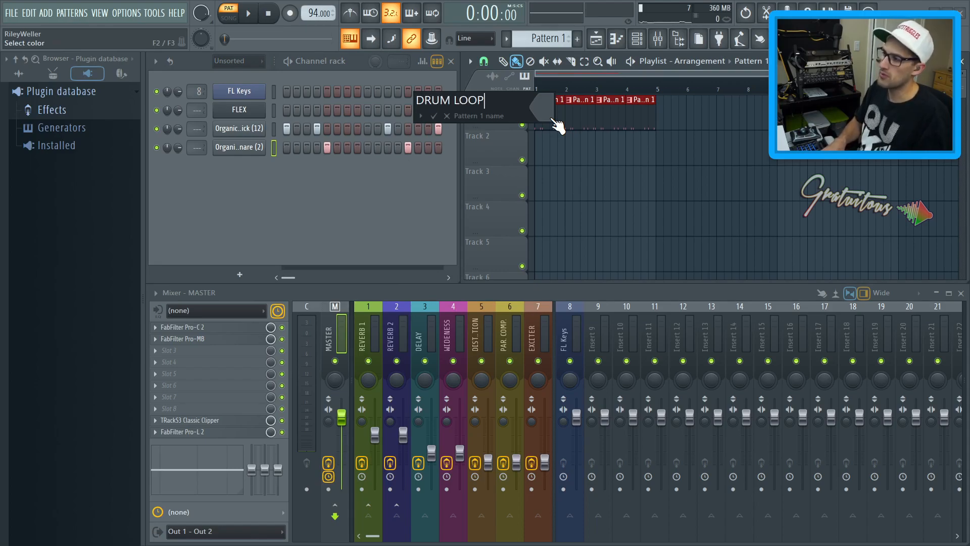
{"action": "key", "text": "Return"}
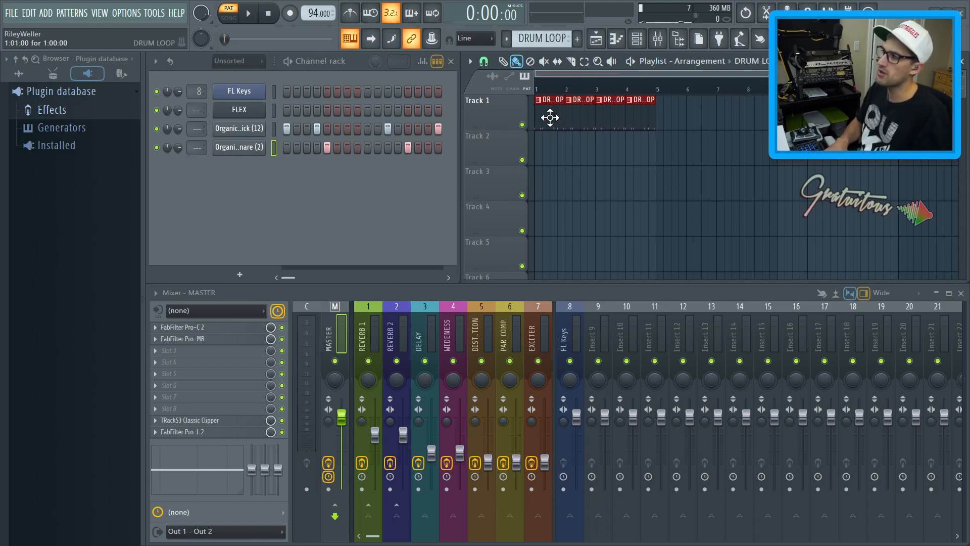
{"action": "left_click", "coordinate": [578, 146]}
Duplicate the four DRUM LOOP clips on Track 1 so the loop fills eight bars
{"action": "scroll", "coordinate": [675, 186], "scroll_direction": "up", "scroll_amount": 2}
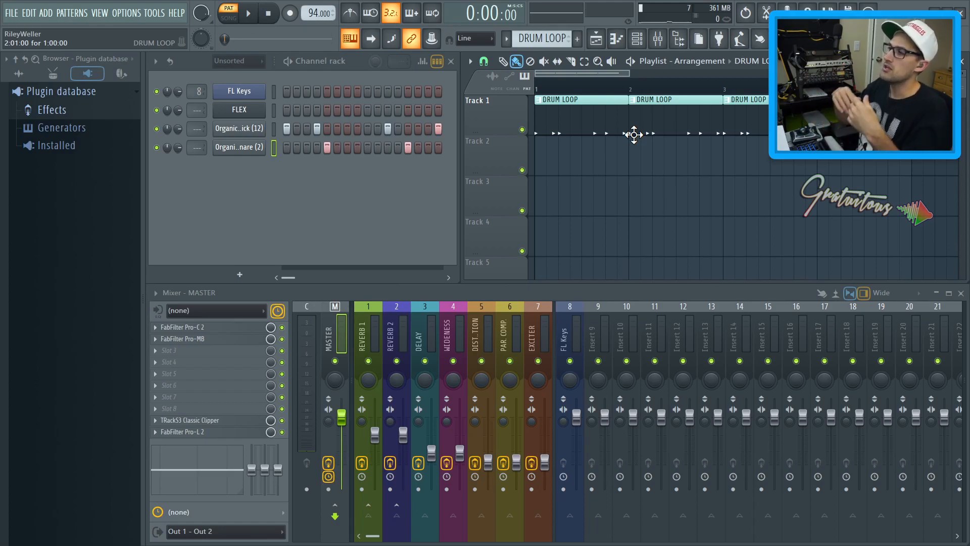
{"action": "scroll", "coordinate": [642, 212], "scroll_direction": "down", "scroll_amount": 3}
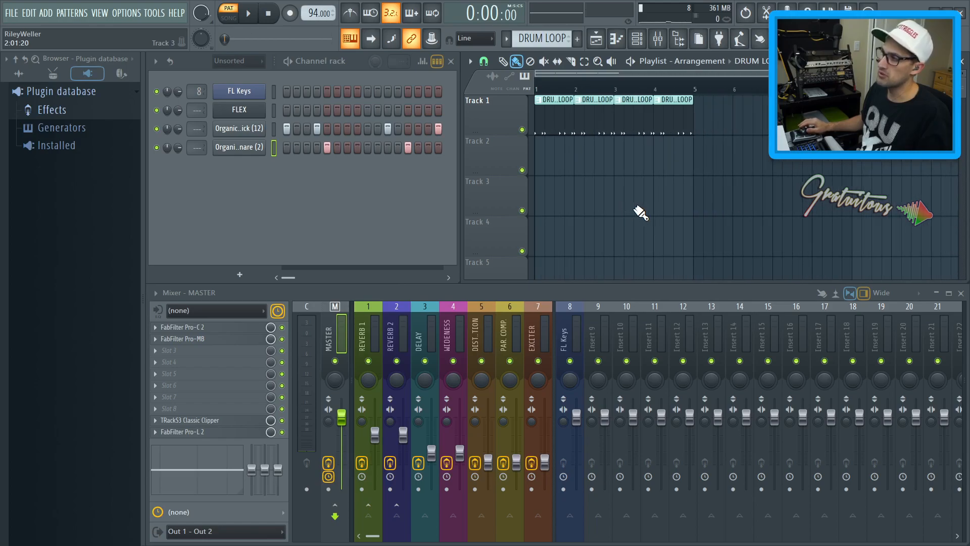
{"action": "scroll", "coordinate": [654, 160], "scroll_direction": "down", "scroll_amount": 1}
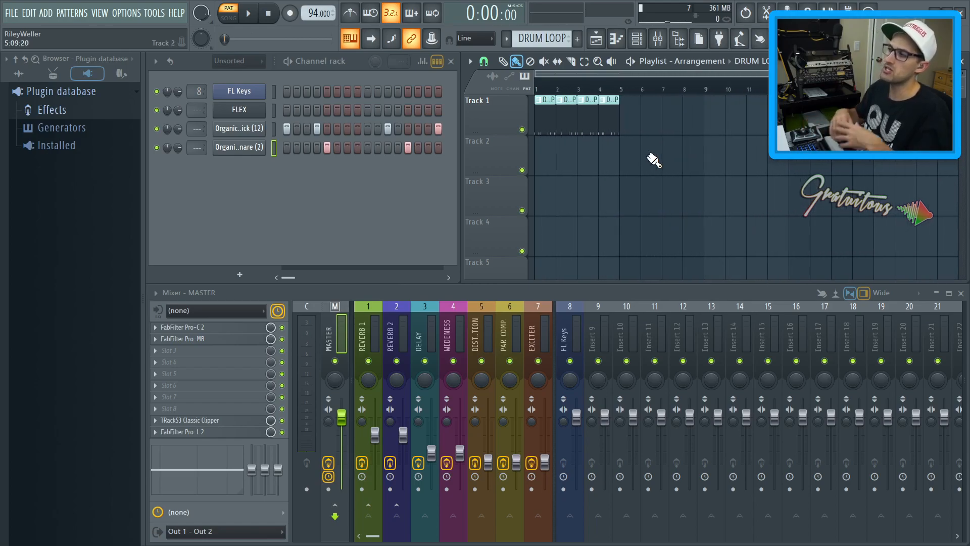
{"action": "left_click_drag", "start_coordinate": [663, 145], "coordinate": [548, 114]}
{"action": "key", "text": "ctrl+b"}
{"action": "left_click", "coordinate": [592, 191], "text": "ctrl"}
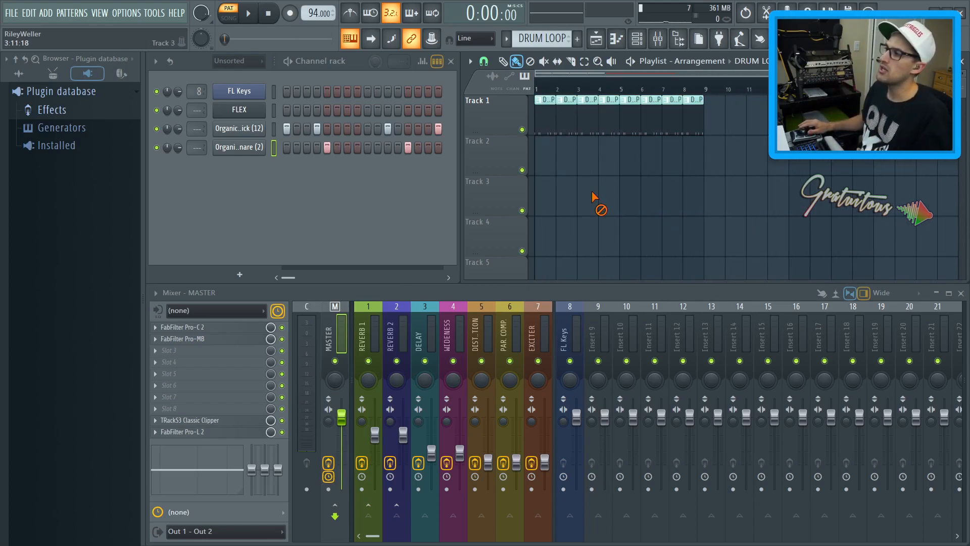
Play back the arrangement from the start of the song
{"action": "right_click", "coordinate": [586, 131]}
{"action": "left_click_drag", "start_coordinate": [539, 90], "coordinate": [639, 100]}
{"action": "left_click", "coordinate": [591, 121]}
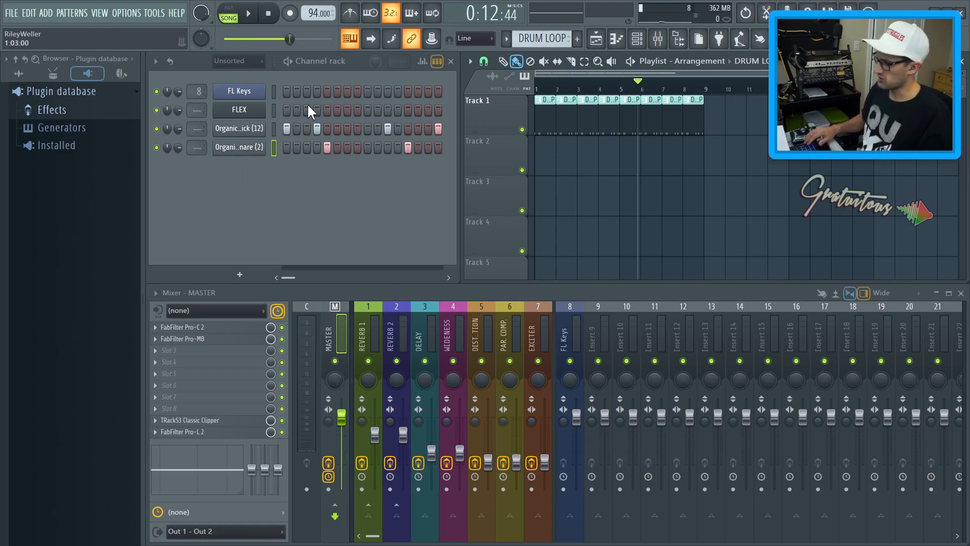
Create a new pattern and load the AmbiClav preset into the FLEX channel
{"action": "key", "text": "F4"}
{"action": "left_click", "coordinate": [273, 109]}
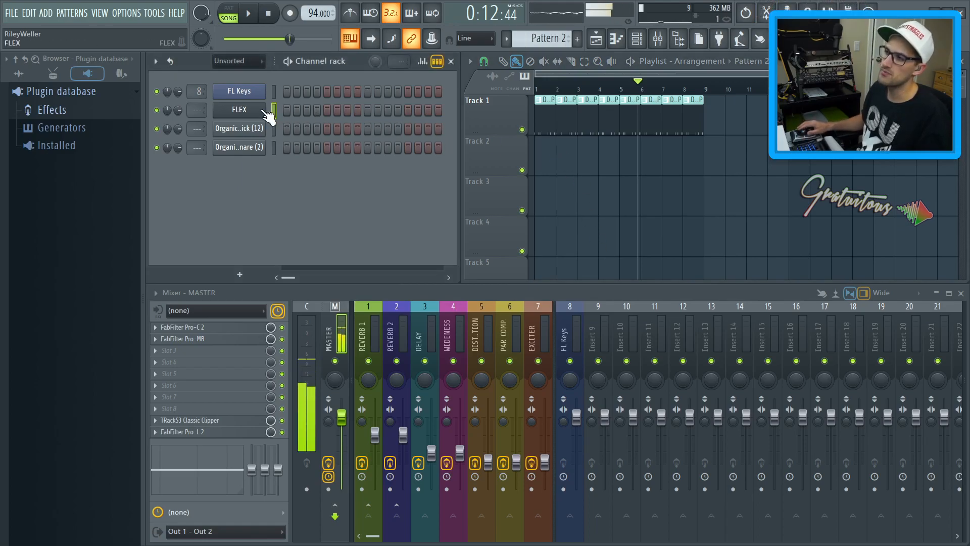
{"action": "left_click", "coordinate": [239, 110]}
{"action": "left_click", "coordinate": [370, 259]}
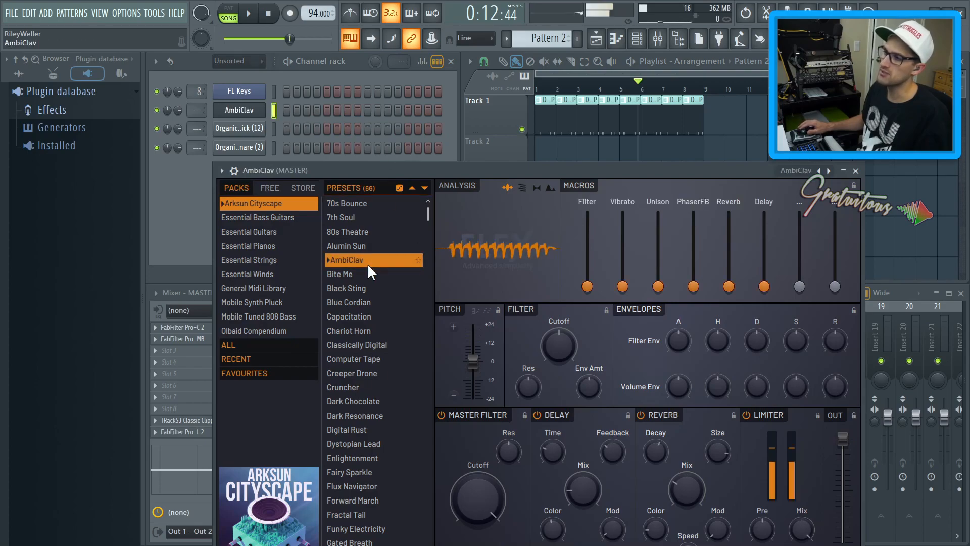
{"action": "key", "text": "Escape"}
Open the AmbiClav channel's piano roll and draw three notes in a row
{"action": "right_click", "coordinate": [256, 112]}
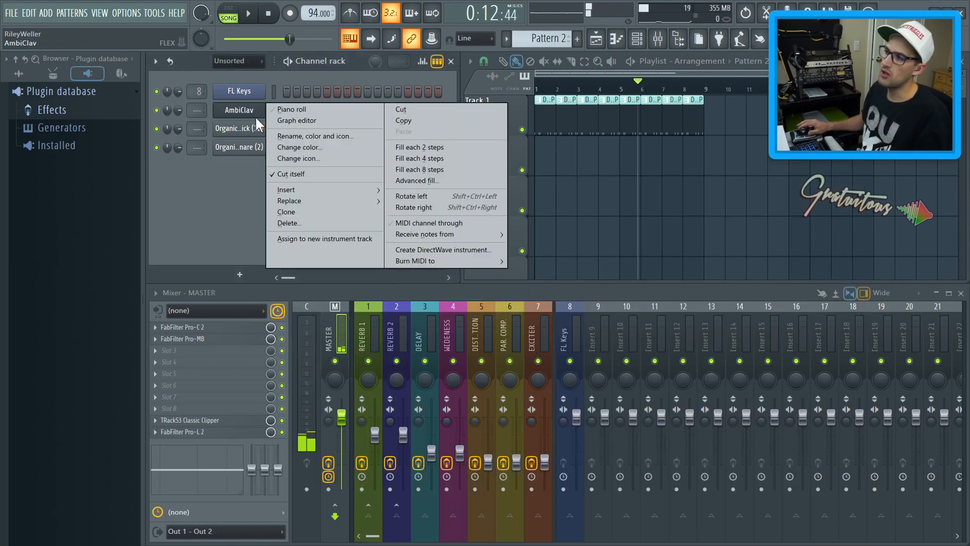
{"action": "left_click", "coordinate": [278, 110]}
{"action": "left_click", "coordinate": [234, 193]}
{"action": "left_click_drag", "start_coordinate": [249, 191], "coordinate": [226, 193]}
{"action": "left_click", "coordinate": [319, 192]}
{"action": "left_click", "coordinate": [403, 192]}
{"action": "key", "text": "Escape"}
Paint Pattern 2 across the first eight bars of Track 2, then delete most of those clips
{"action": "left_click_drag", "start_coordinate": [666, 145], "coordinate": [547, 162]}
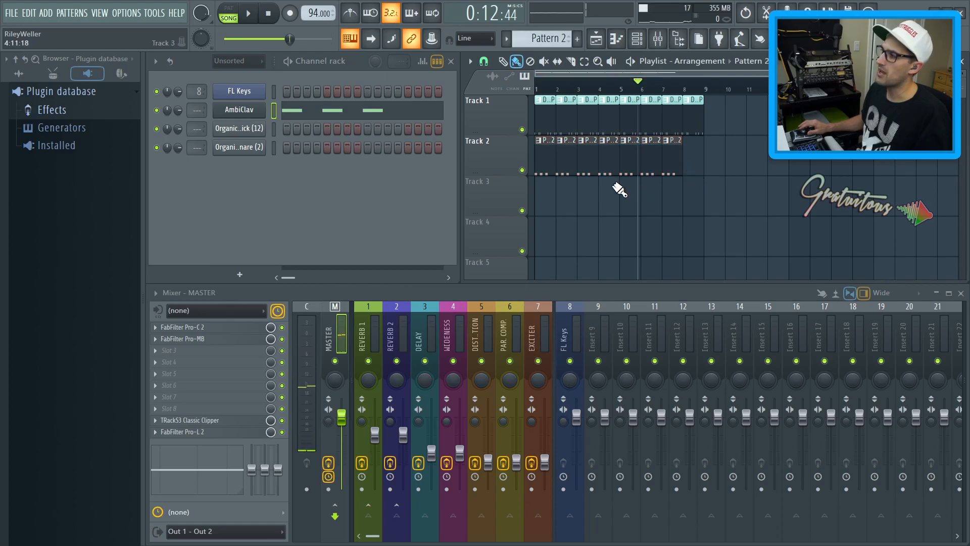
{"action": "right_click", "coordinate": [632, 169]}
{"action": "right_click", "coordinate": [672, 162]}
{"action": "right_click", "coordinate": [649, 164]}
{"action": "right_click", "coordinate": [569, 164]}
{"action": "right_click", "coordinate": [589, 164]}
Delete the last DRUM LOOP clips from Track 1 and zoom into the start of the arrangement
{"action": "right_click", "coordinate": [688, 124]}
{"action": "right_click", "coordinate": [672, 129]}
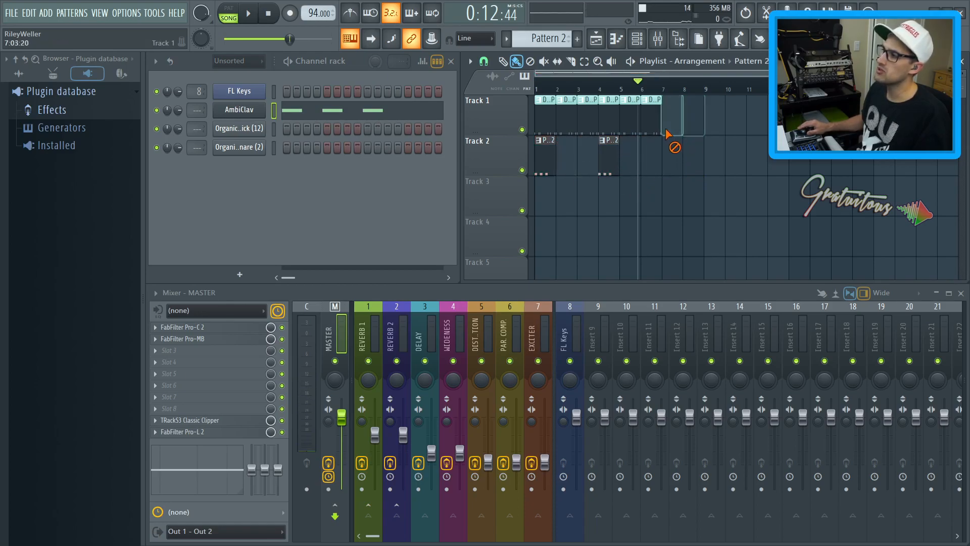
{"action": "right_click", "coordinate": [652, 127]}
{"action": "right_click", "coordinate": [630, 126]}
{"action": "left_click_drag", "start_coordinate": [639, 175], "coordinate": [531, 84], "text": "ctrl"}
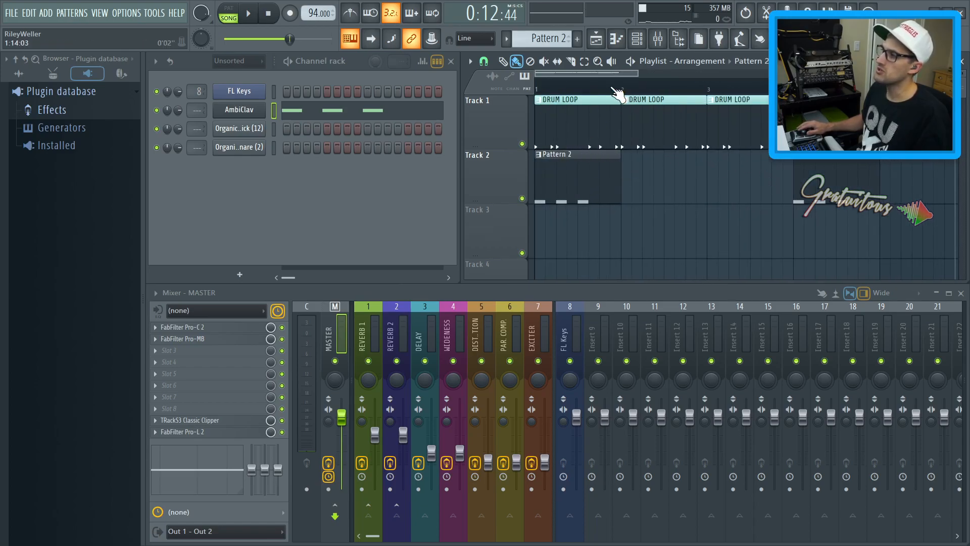
Play the arrangement with the drum loop and Pattern 2, then stop playback
{"action": "left_click", "coordinate": [635, 62]}
{"action": "left_click", "coordinate": [635, 62]}
{"action": "left_click", "coordinate": [631, 61]}
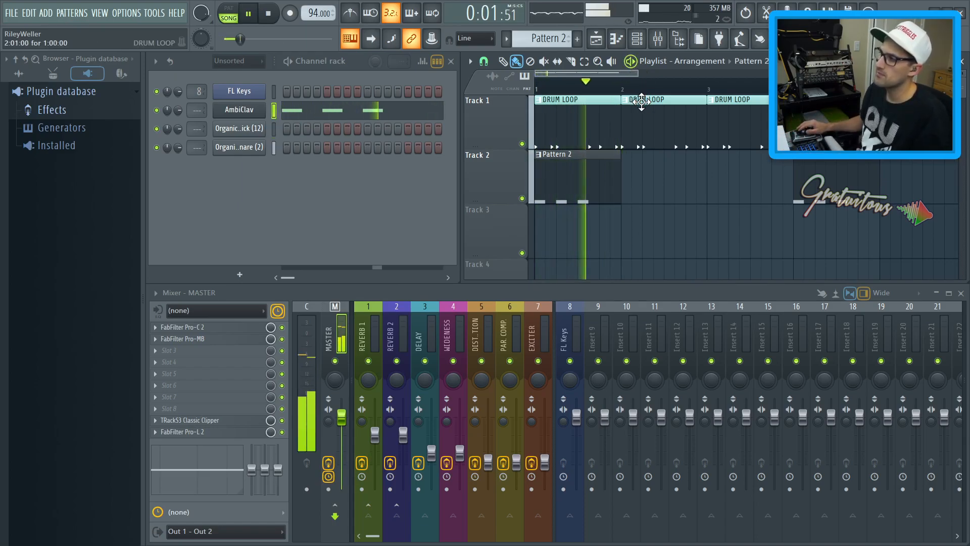
{"action": "key", "text": "space"}
Delete the Pattern 2 clip from Track 2 and cut the AmbiClav notes out of the pattern
{"action": "right_click", "coordinate": [606, 194]}
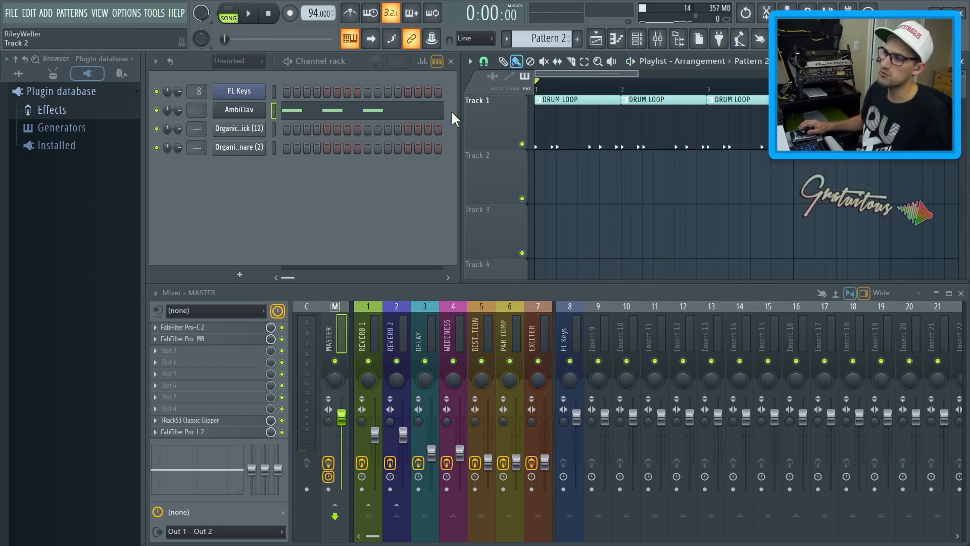
{"action": "left_click", "coordinate": [338, 70]}
{"action": "key", "text": "ctrl+x"}
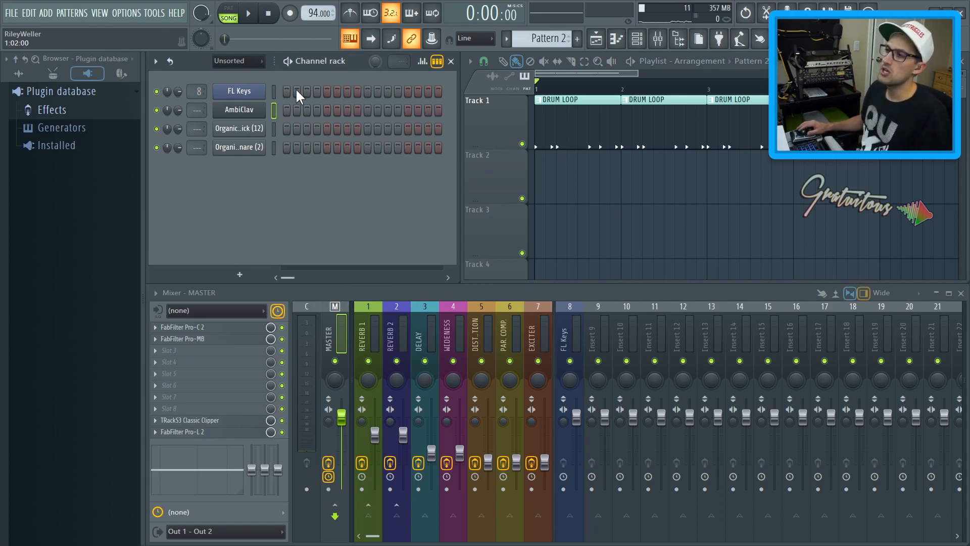
Select the DRUM LOOP pattern from its playlist clip and review the pattern options menu
{"action": "left_click", "coordinate": [539, 100]}
{"action": "left_click", "coordinate": [575, 111]}
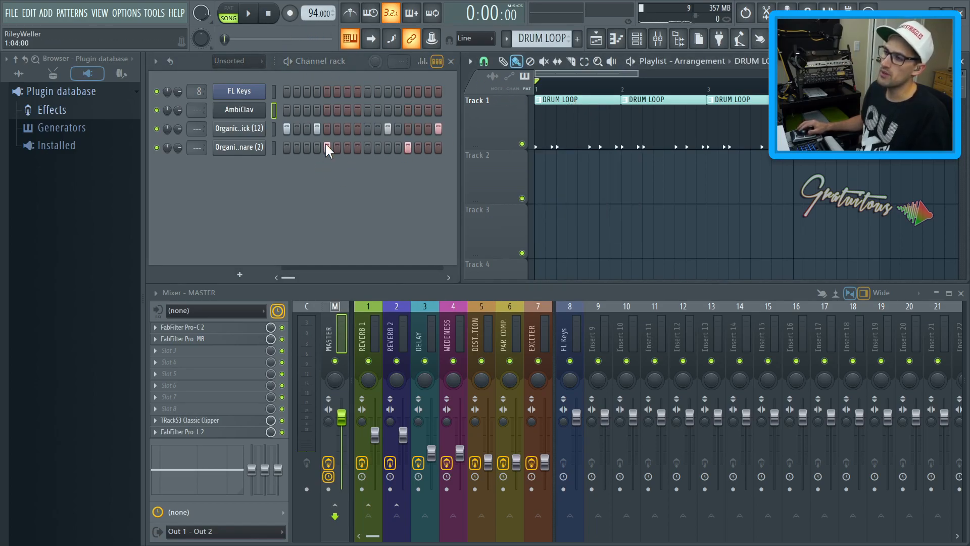
{"action": "left_click", "coordinate": [507, 38]}
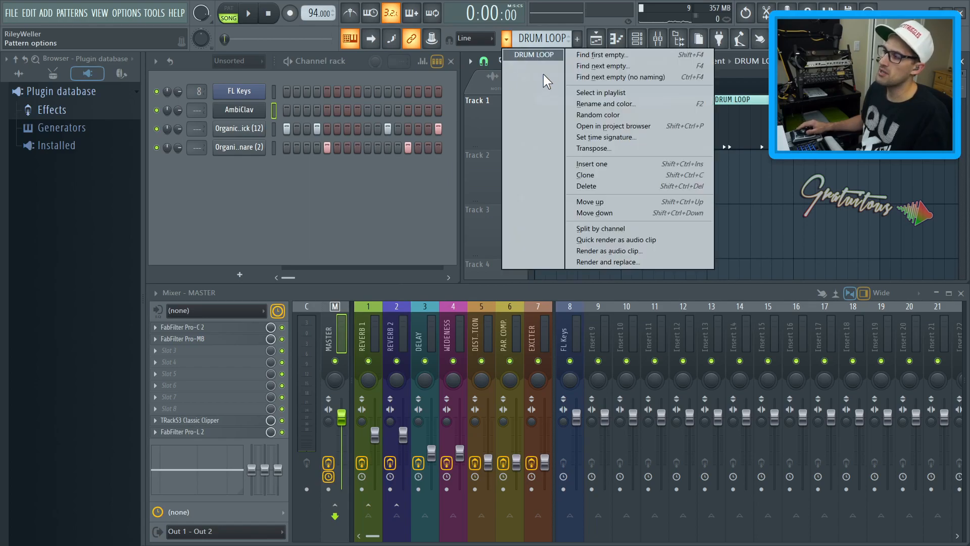
{"action": "left_click", "coordinate": [389, 210]}
Enable the playlist's picker panel, then disable it again
{"action": "left_click", "coordinate": [473, 64]}
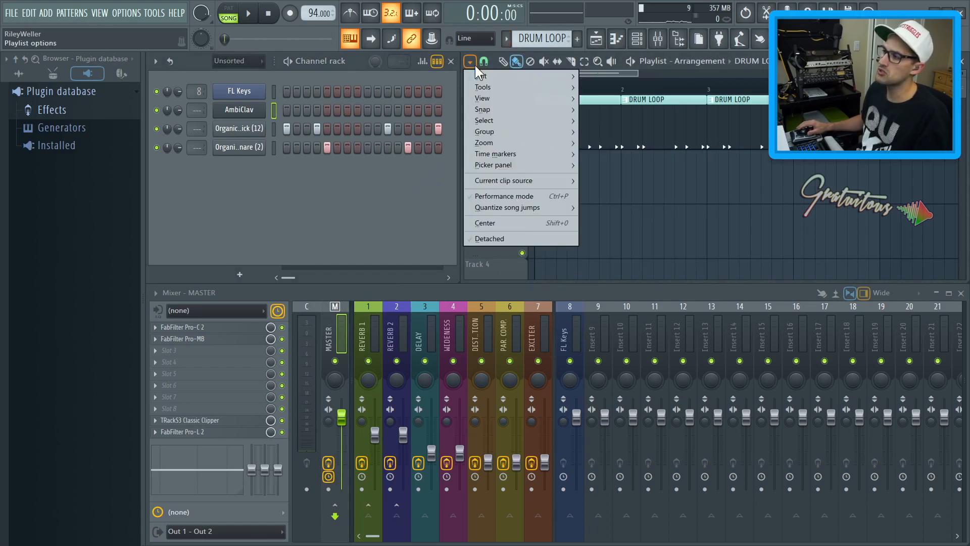
{"action": "mouse_move", "coordinate": [521, 165]}
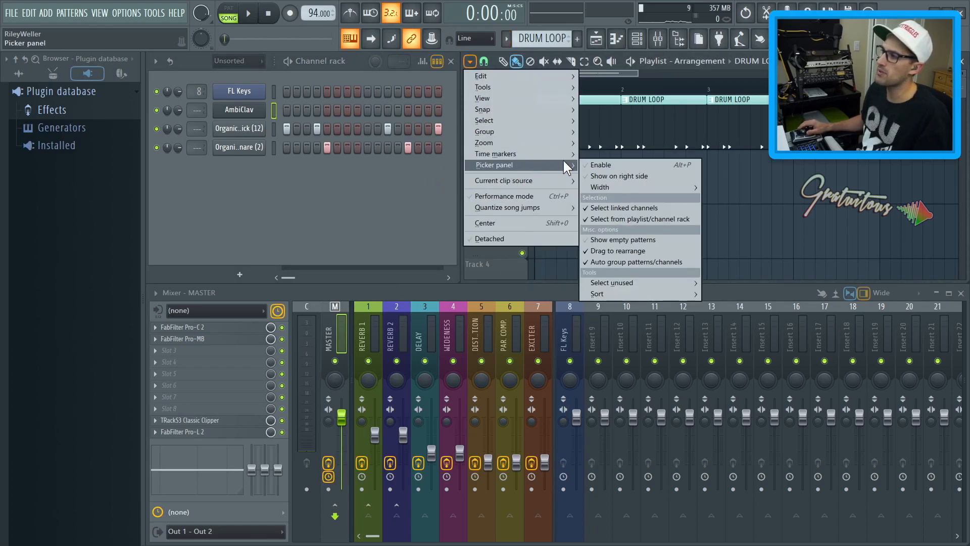
{"action": "left_click", "coordinate": [594, 169]}
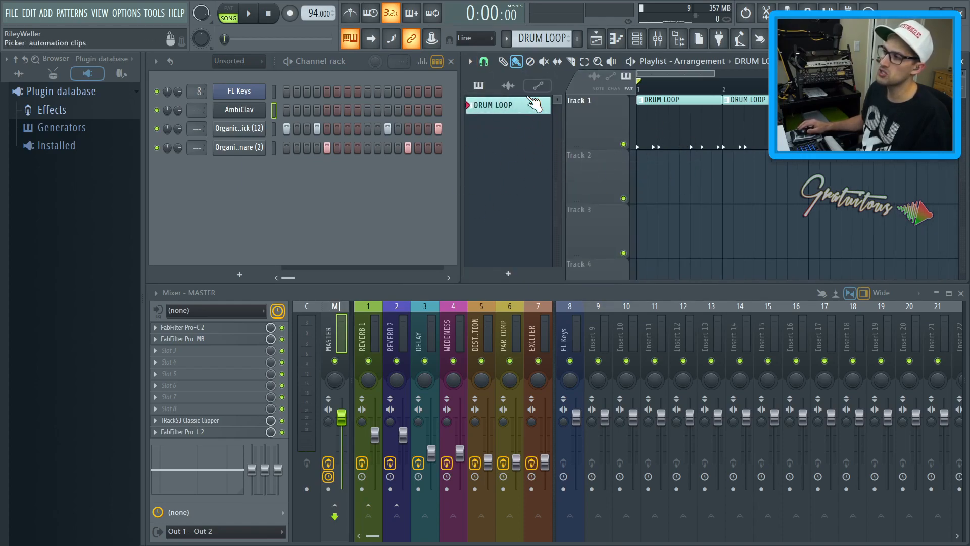
{"action": "left_click", "coordinate": [470, 61]}
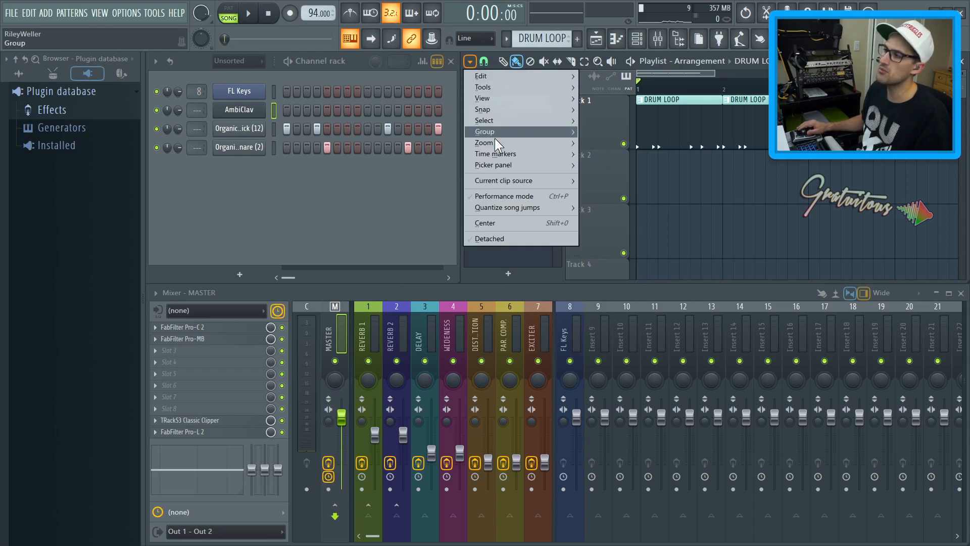
{"action": "left_click", "coordinate": [585, 161]}
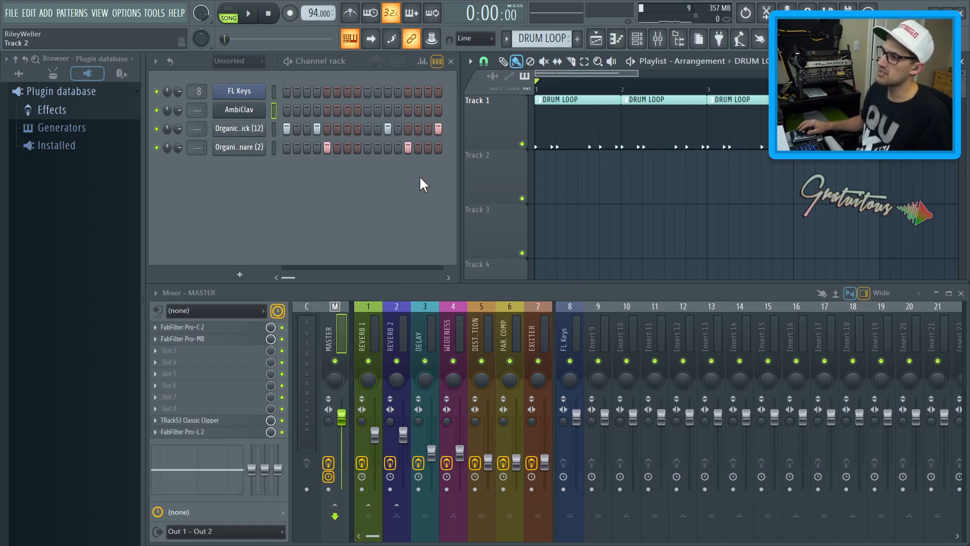
Switch to the next empty pattern and step between it and DRUM LOOP with the pattern selector
{"action": "key", "text": "F4"}
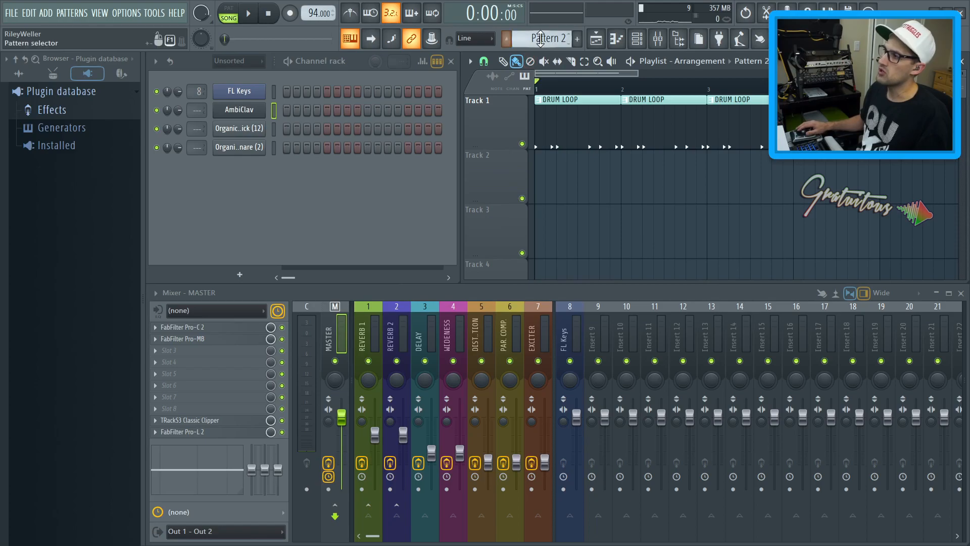
{"action": "left_click", "coordinate": [506, 39]}
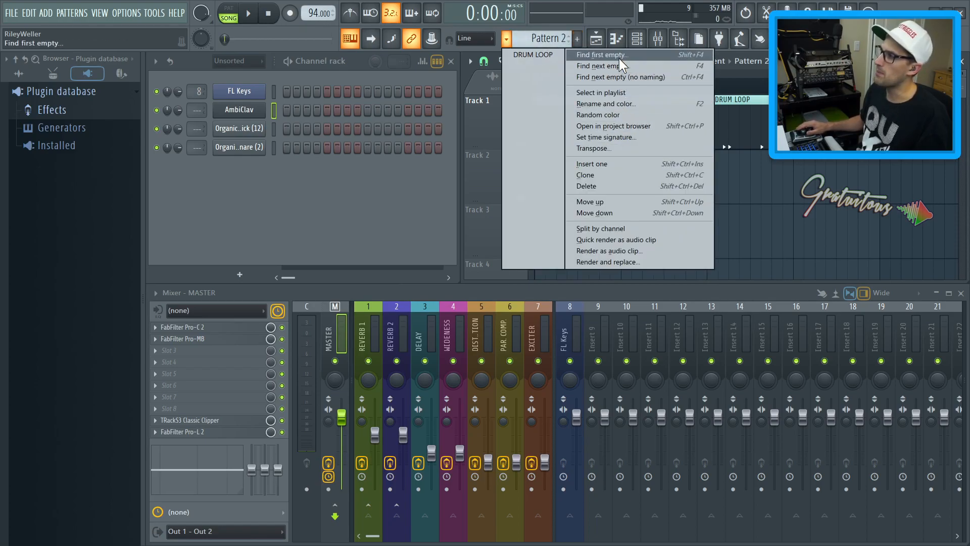
{"action": "left_click", "coordinate": [401, 187]}
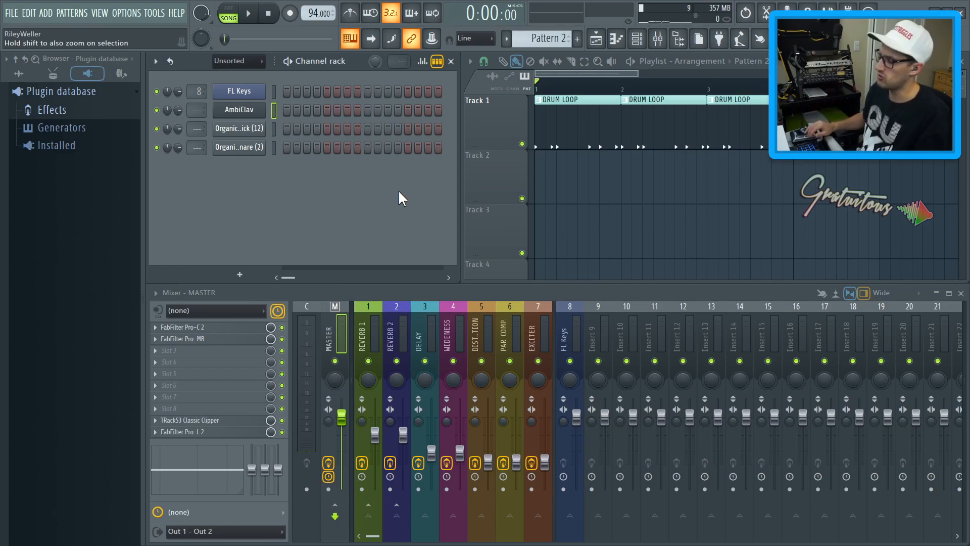
{"action": "key", "text": "KP_Subtract"}
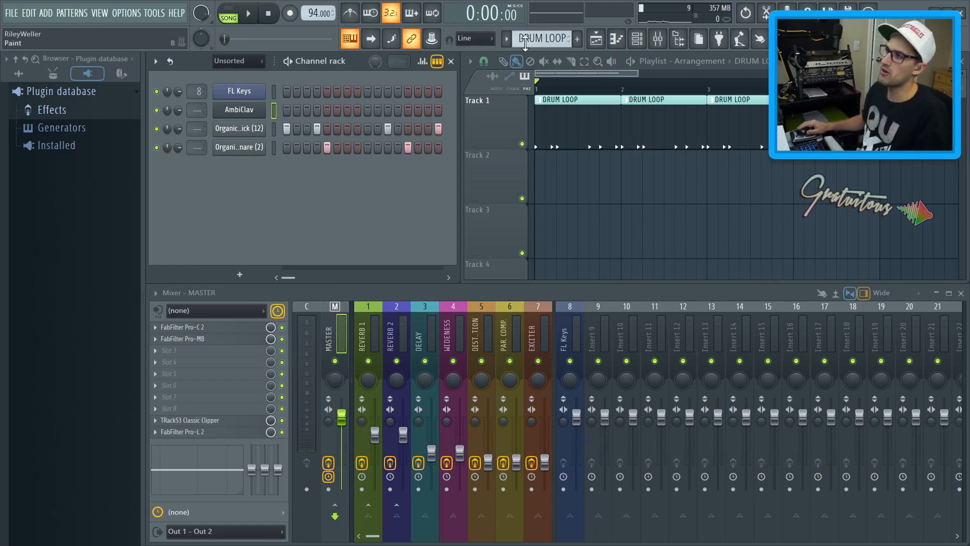
{"action": "key", "text": "KP_Add"}
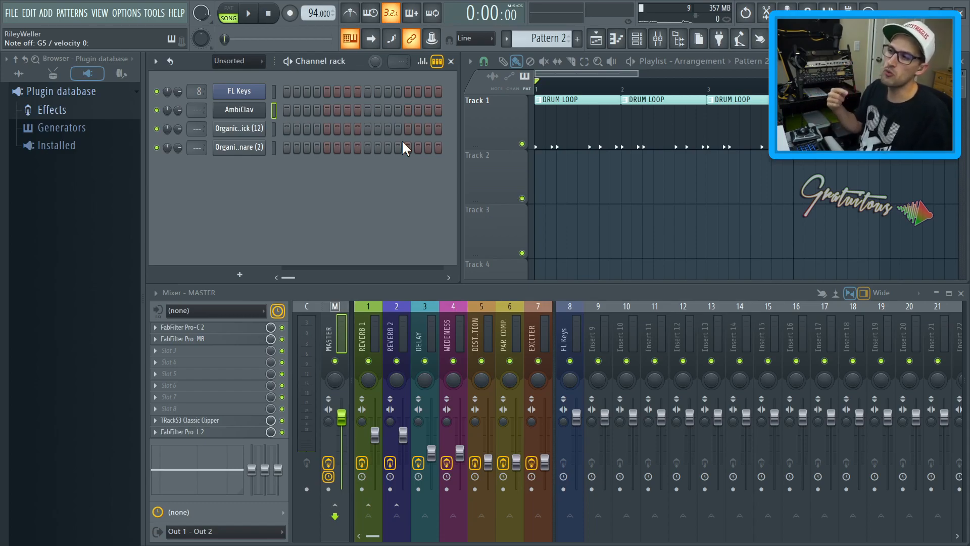
Clone the AmbiClav channel, and open and close the FL Keys and AmbiClav instruments
{"action": "right_click", "coordinate": [247, 112]}
{"action": "left_click", "coordinate": [281, 208]}
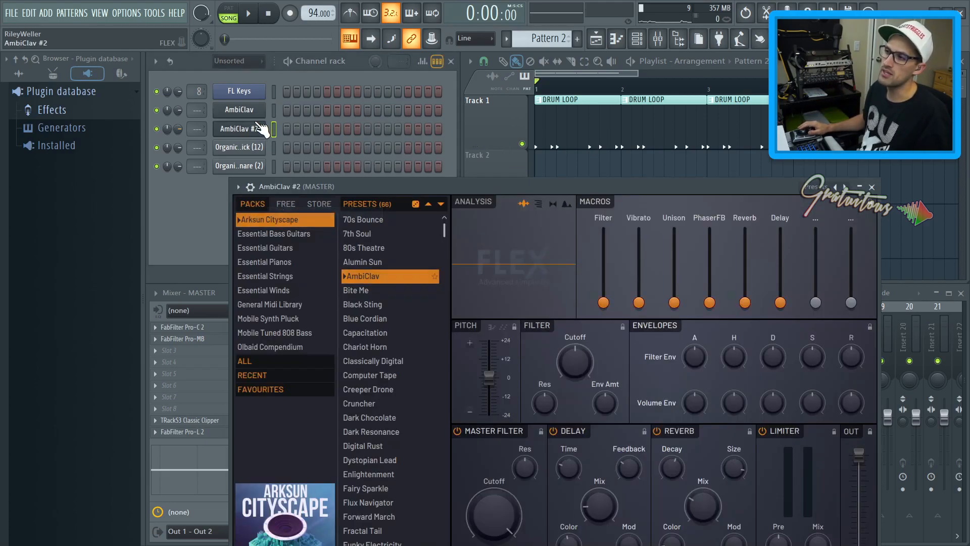
{"action": "left_click", "coordinate": [248, 93]}
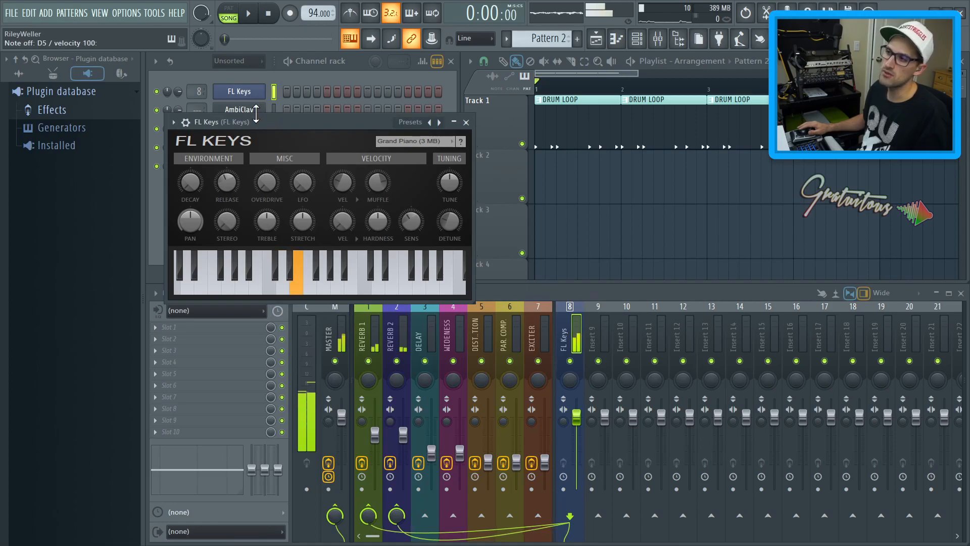
{"action": "key", "text": "Escape"}
{"action": "left_click", "coordinate": [250, 116]}
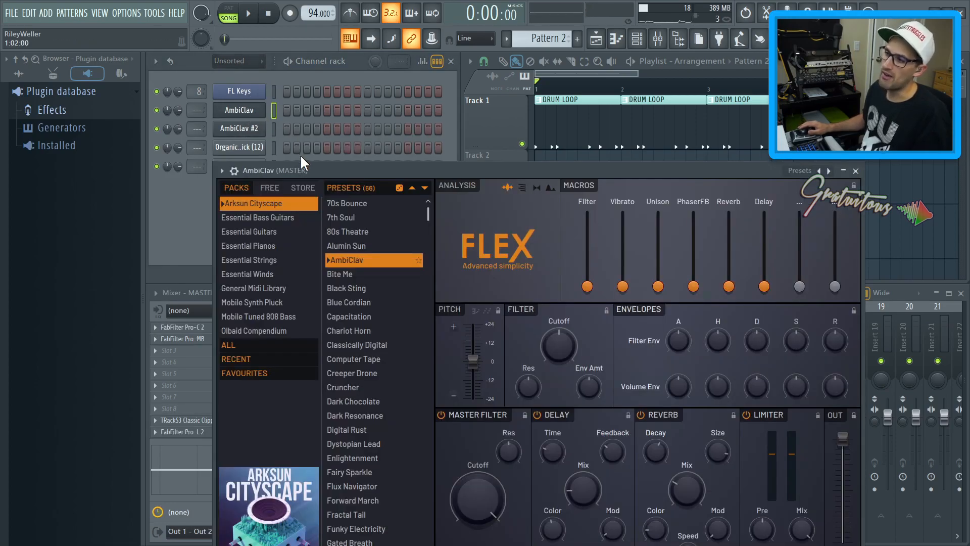
{"action": "key", "text": "Escape"}
Load the Fairy Sparkle preset onto the cloned AmbiClav #2 channel and select the FL Keys channel
{"action": "left_click", "coordinate": [239, 128]}
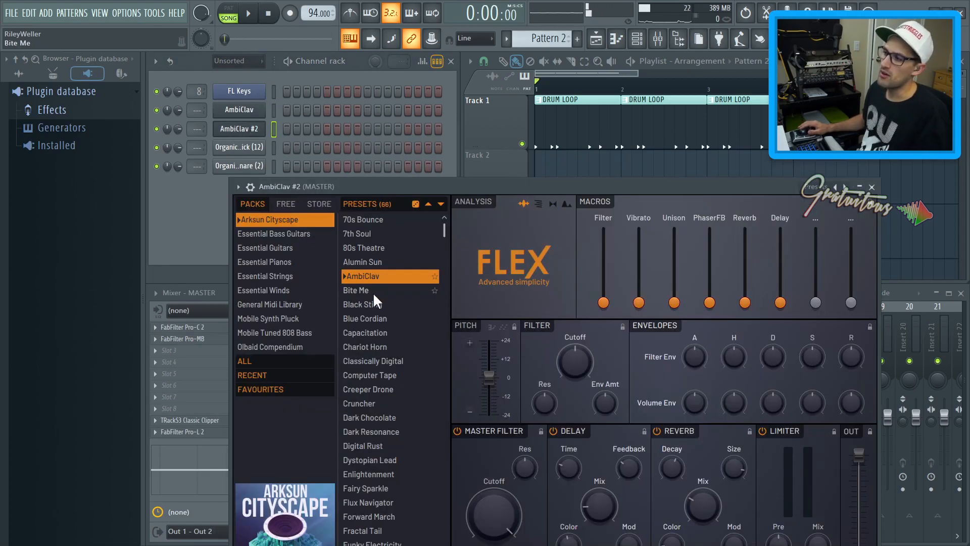
{"action": "scroll", "coordinate": [375, 294], "scroll_direction": "down", "scroll_amount": 6}
{"action": "left_click", "coordinate": [384, 326]}
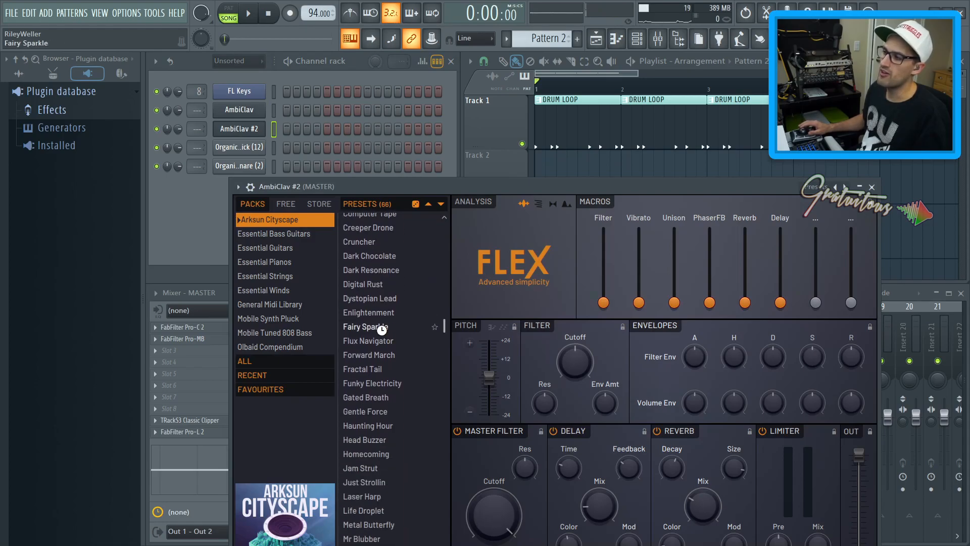
{"action": "key", "text": "Escape"}
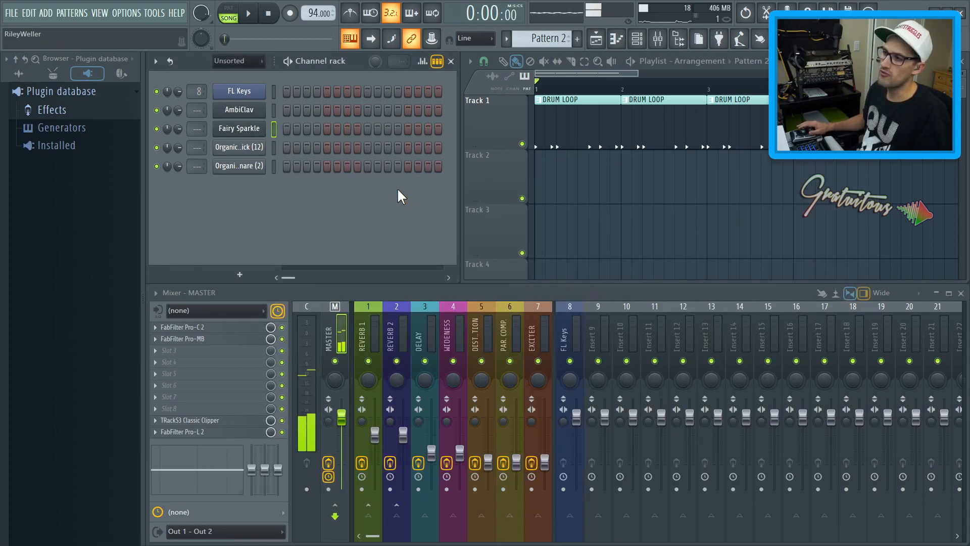
{"action": "left_click", "coordinate": [273, 91]}
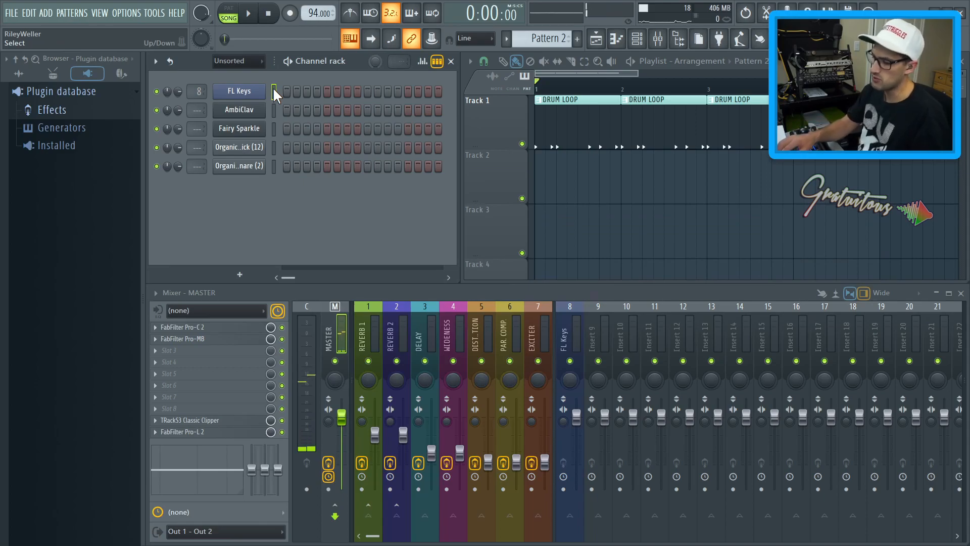
Step through the channels, auditioning each sound with the computer keyboard, and reselect the FL Keys channel
{"action": "key", "text": "Down"}
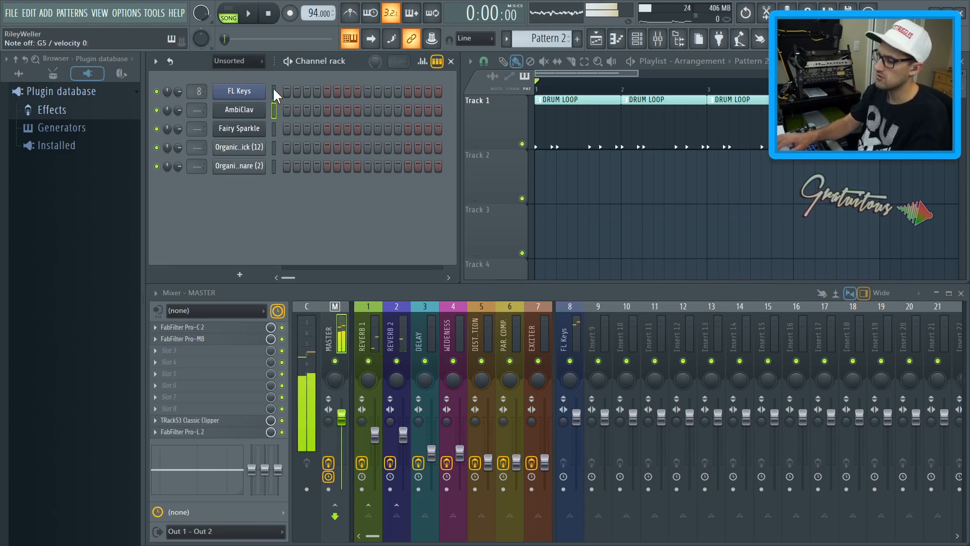
{"action": "key", "text": "Down"}
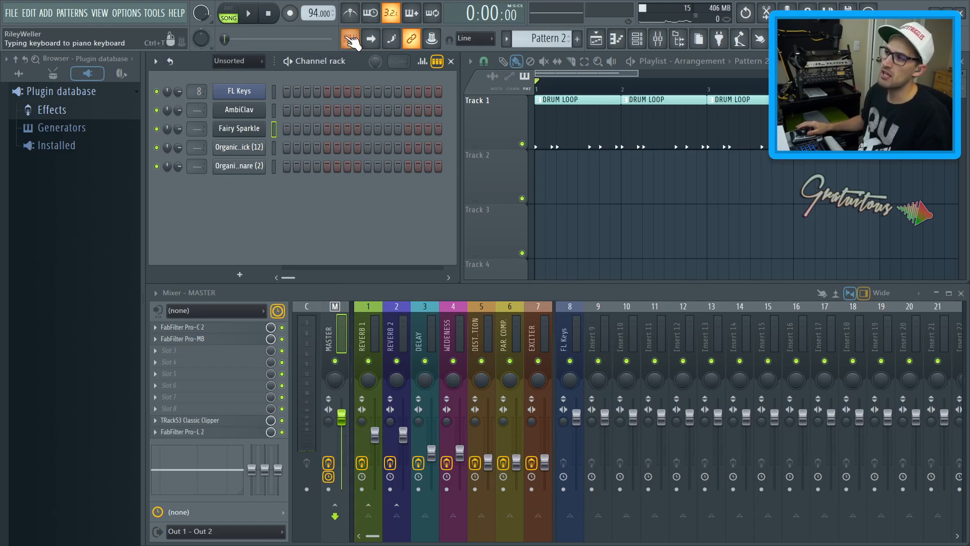
{"action": "left_click", "coordinate": [275, 147]}
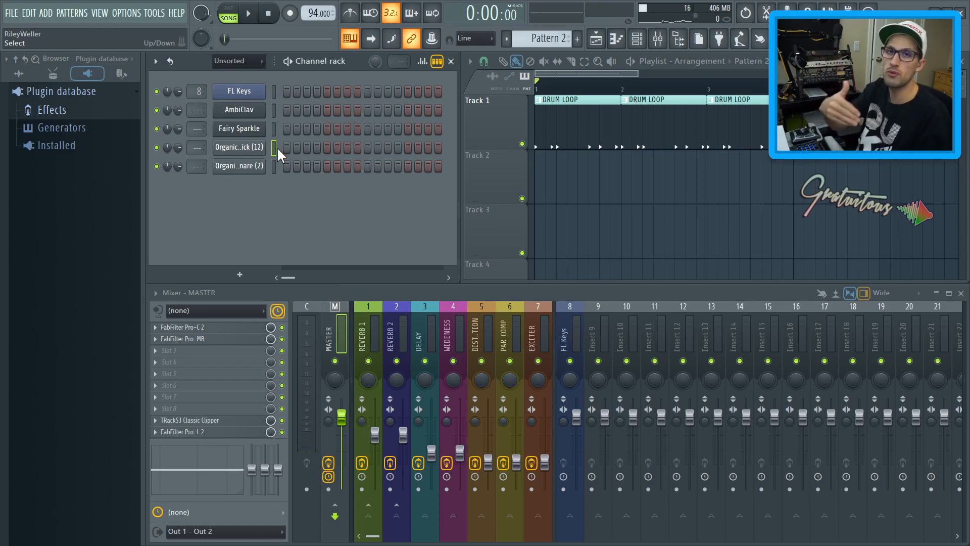
{"action": "key", "text": "z"}
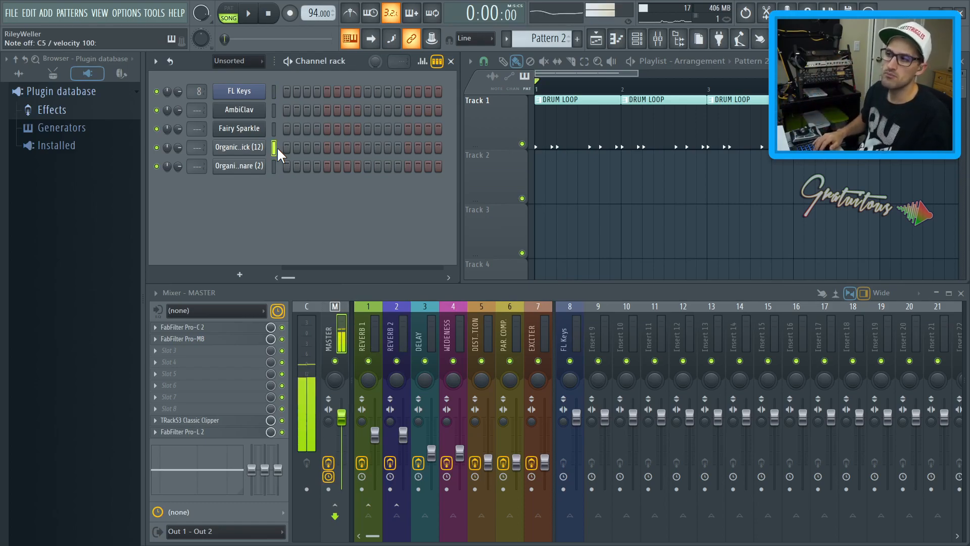
{"action": "key", "text": "Up"}
{"action": "key", "text": "Up"}
{"action": "key", "text": "Up"}
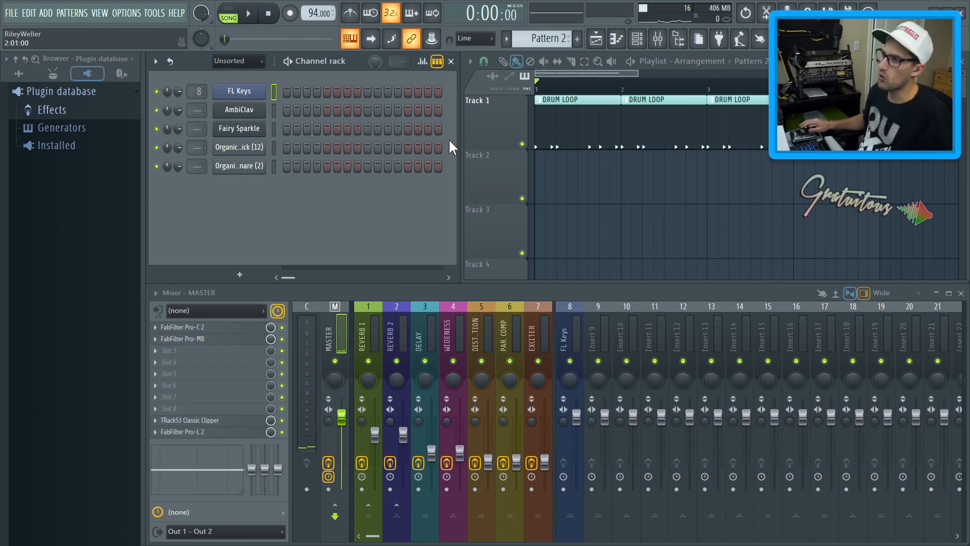
Open the FL Keys instrument window, reposition it, and close it
{"action": "left_click", "coordinate": [290, 14]}
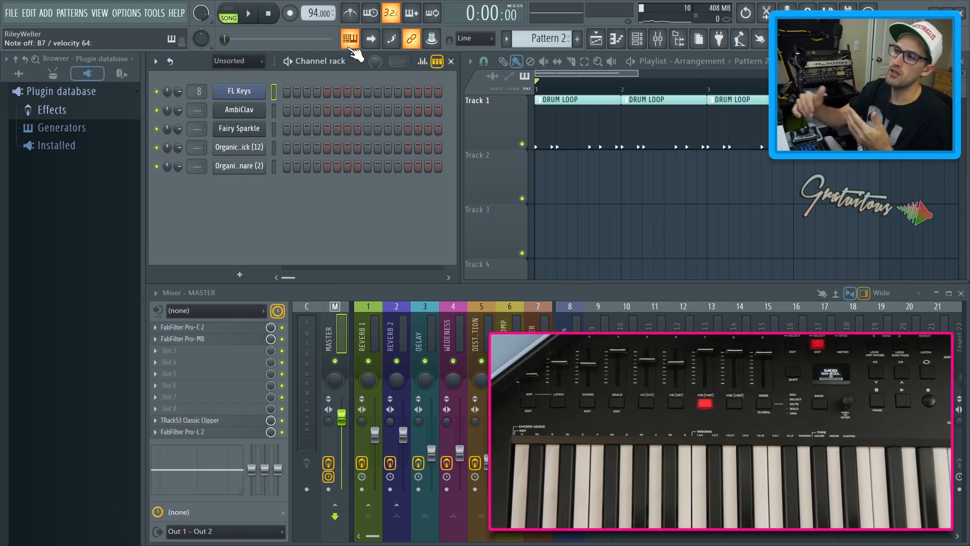
{"action": "left_click", "coordinate": [255, 96]}
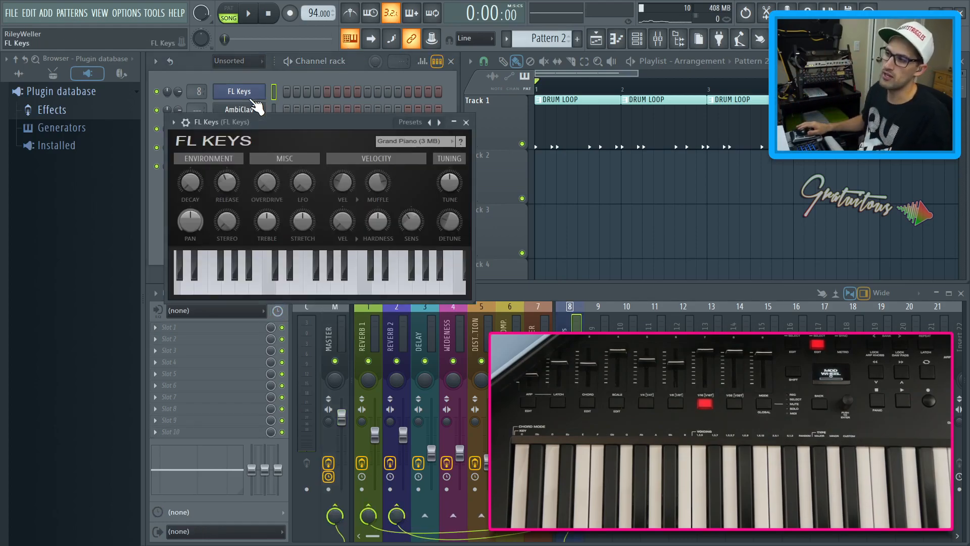
{"action": "left_click_drag", "start_coordinate": [258, 117], "coordinate": [249, 91]}
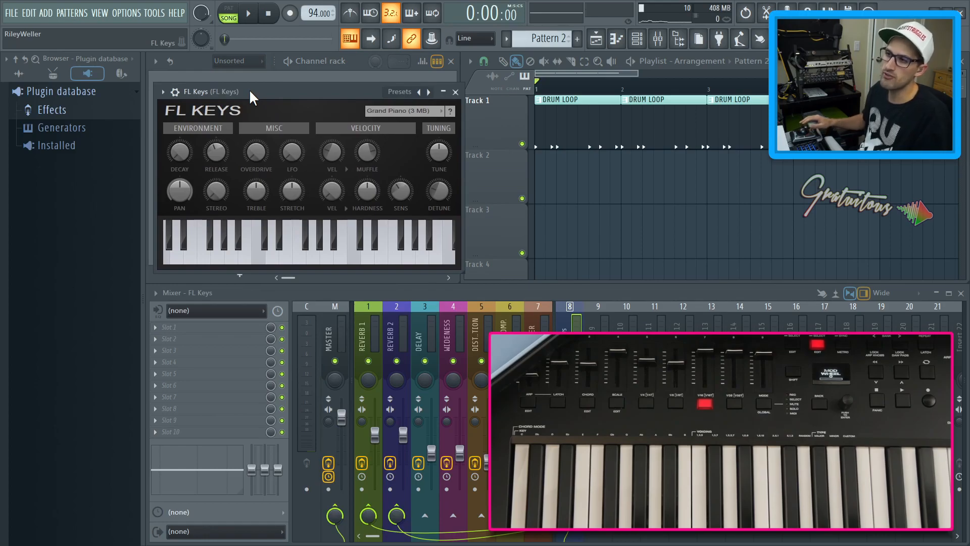
{"action": "key", "text": "Escape"}
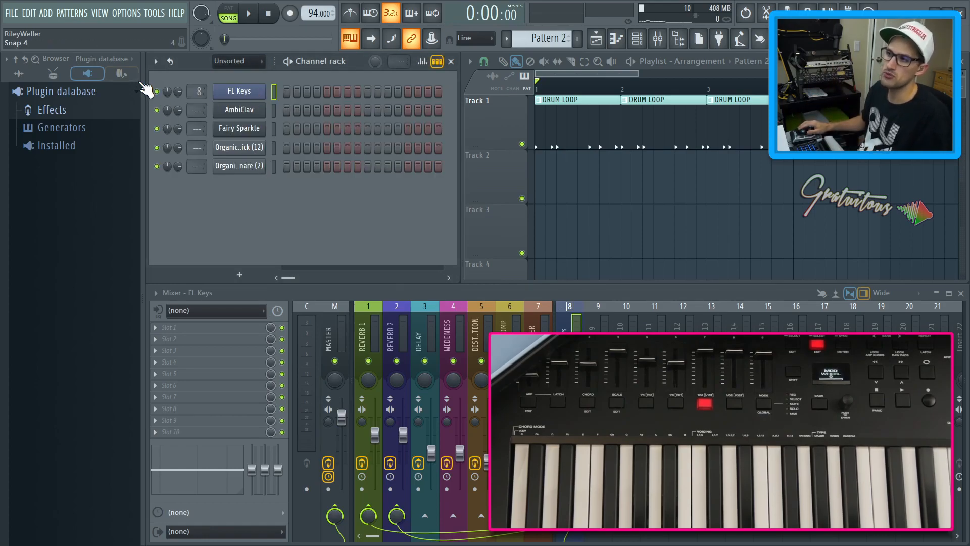
Browse the XA - DRUM BUNDLE TRIO Organic Drum Kit kicks folder in the browser
{"action": "left_click", "coordinate": [121, 73]}
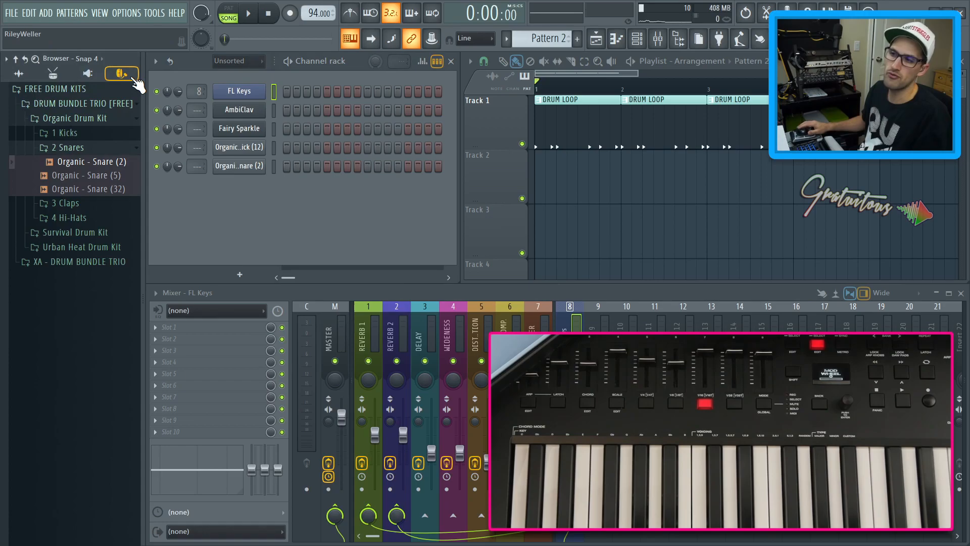
{"action": "left_click", "coordinate": [98, 260]}
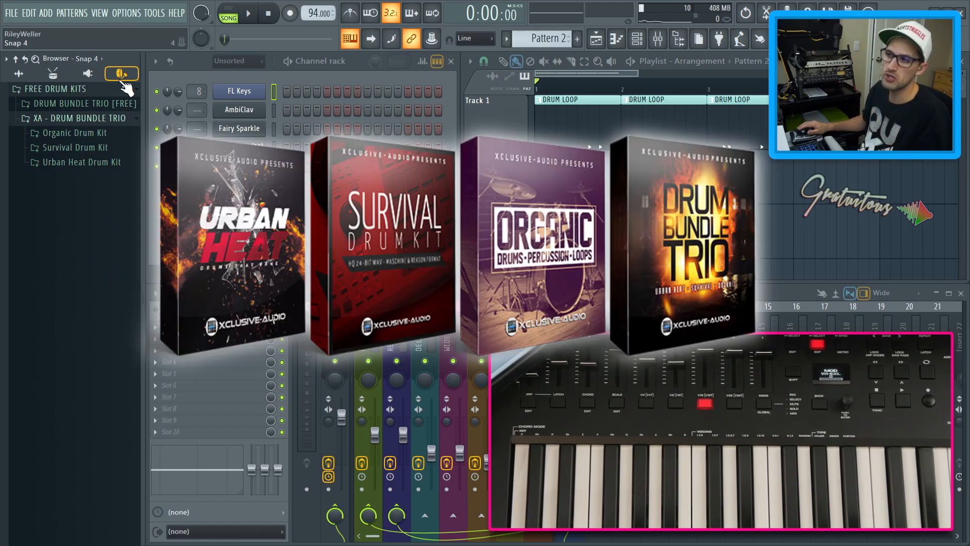
{"action": "left_click", "coordinate": [114, 134]}
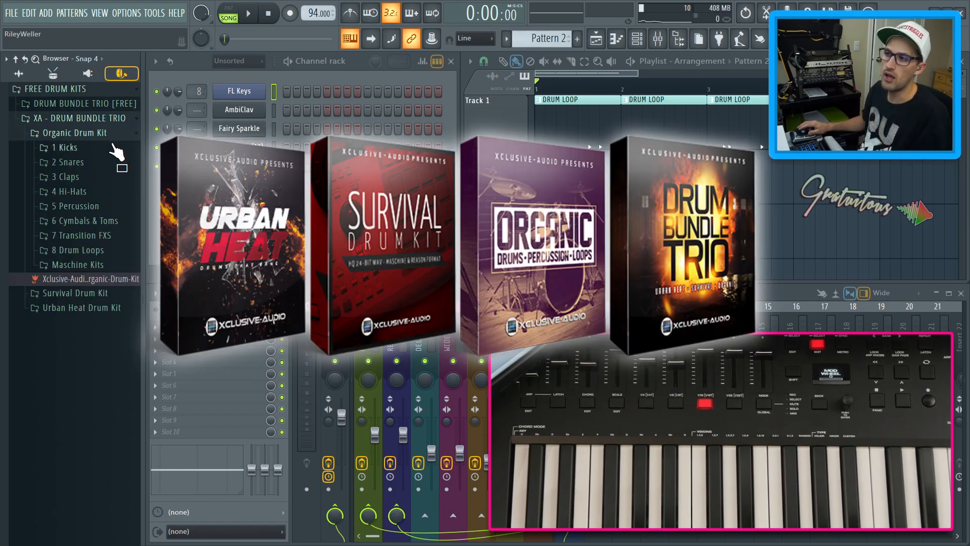
{"action": "left_click", "coordinate": [108, 148]}
{"action": "scroll", "coordinate": [98, 292], "scroll_direction": "down", "scroll_amount": 20}
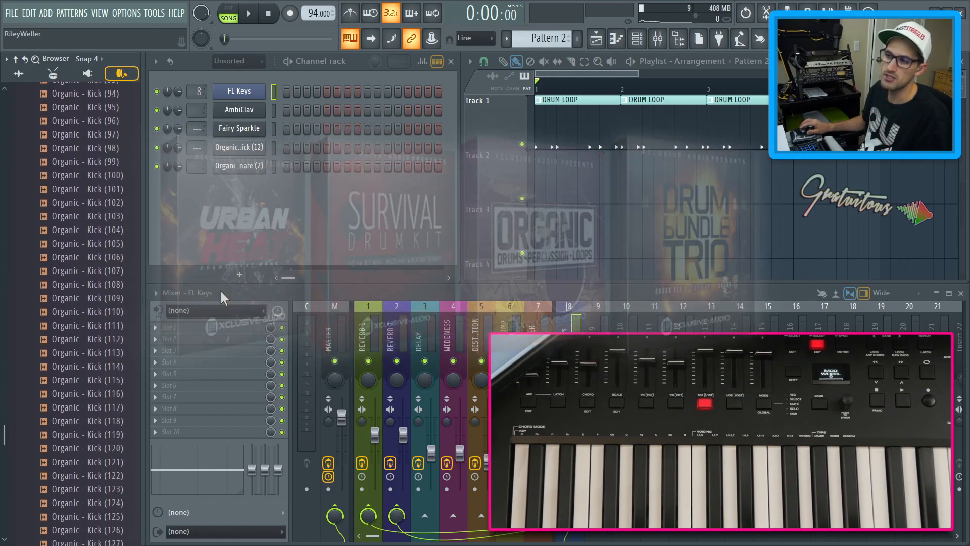
Replace the first channel's instrument with FL Keys and close its plugin window
{"action": "right_click", "coordinate": [242, 92]}
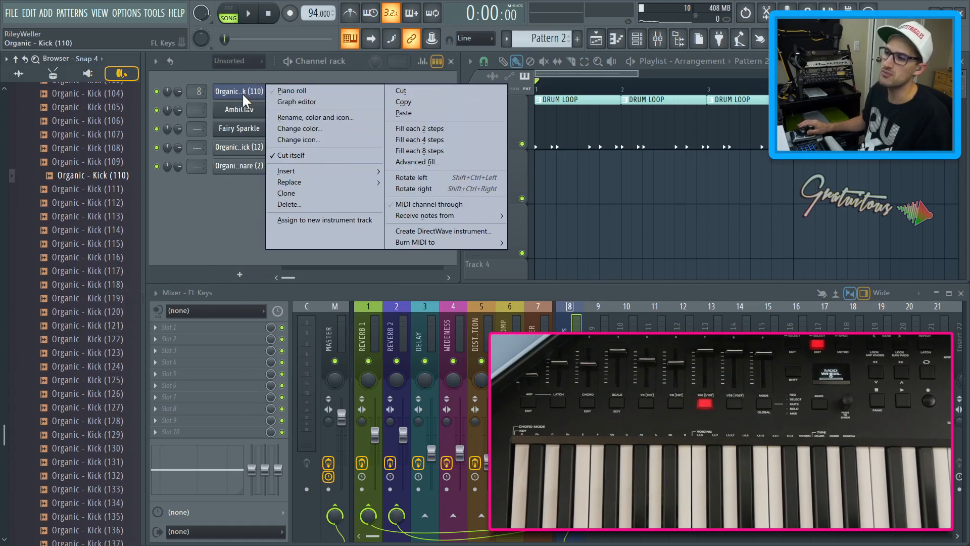
{"action": "mouse_move", "coordinate": [305, 181]}
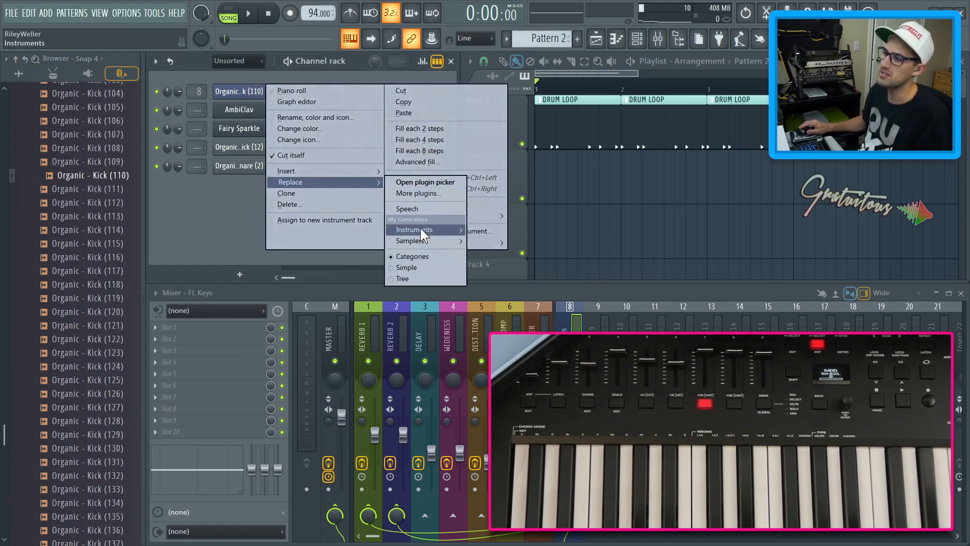
{"action": "mouse_move", "coordinate": [424, 229]}
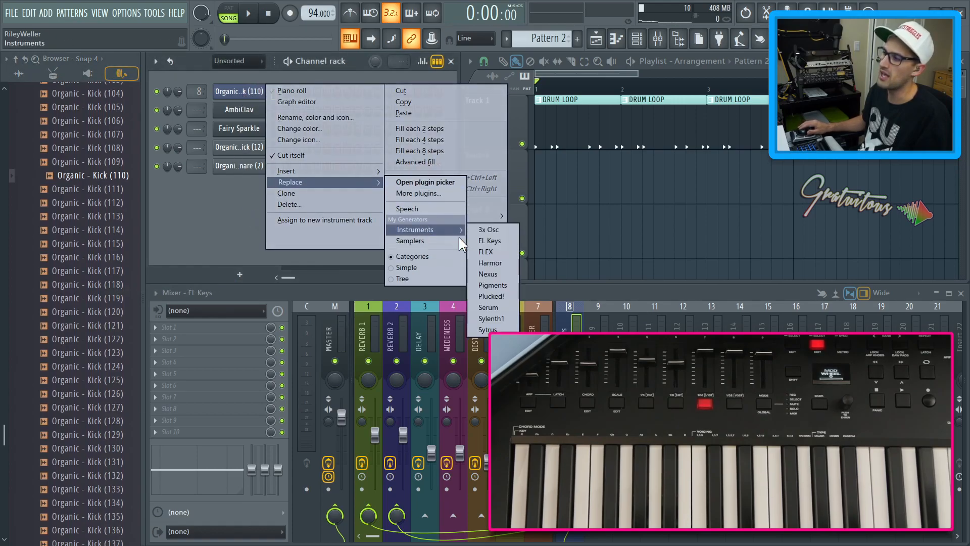
{"action": "left_click", "coordinate": [497, 241]}
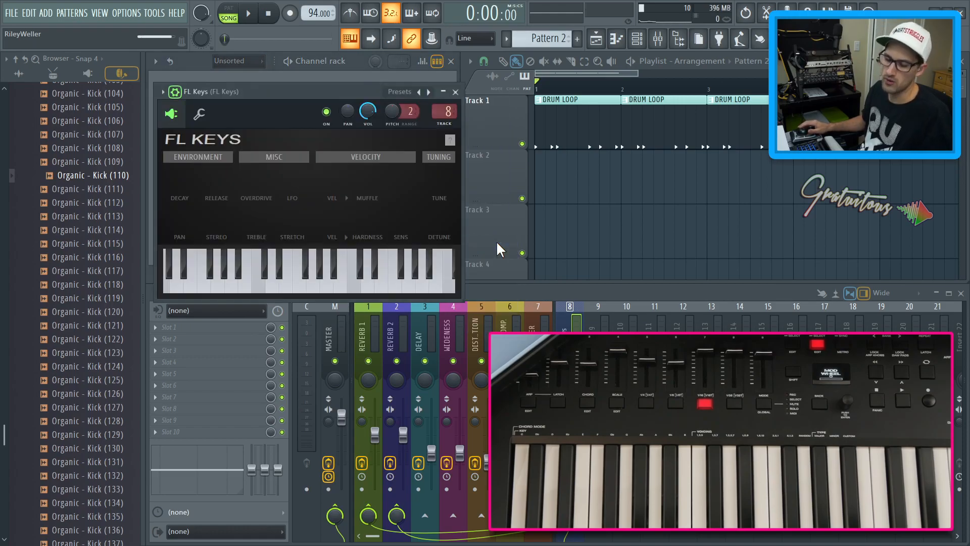
{"action": "left_click", "coordinate": [177, 94]}
{"action": "key", "text": "Escape"}
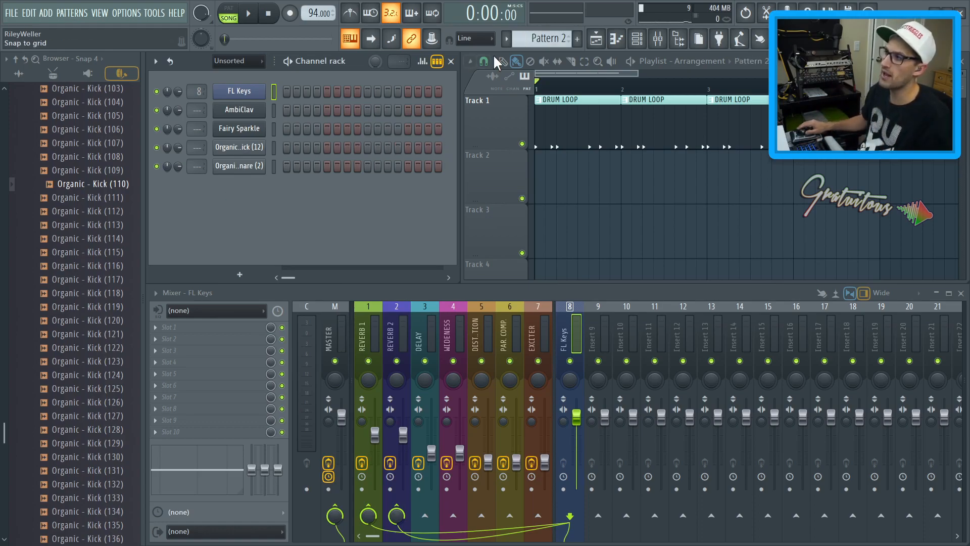
Record a melody on the FL Keys channel into Pattern 2 from the MIDI keyboard
{"action": "left_click", "coordinate": [290, 13]}
{"action": "key", "text": "space"}
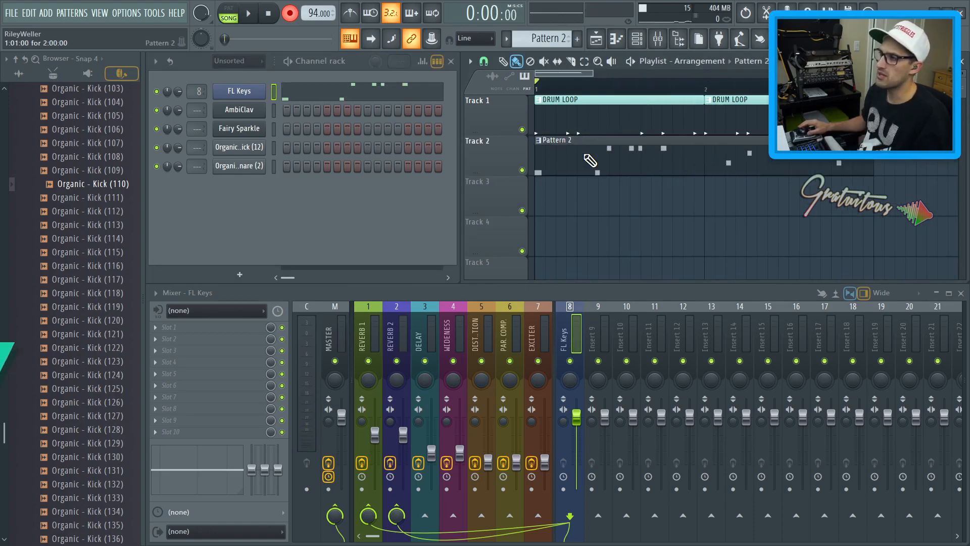
Open the recorded FL Keys notes in the piano roll and inspect them up close
{"action": "double_click", "coordinate": [584, 153]}
{"action": "right_click", "coordinate": [510, 196], "text": "ctrl"}
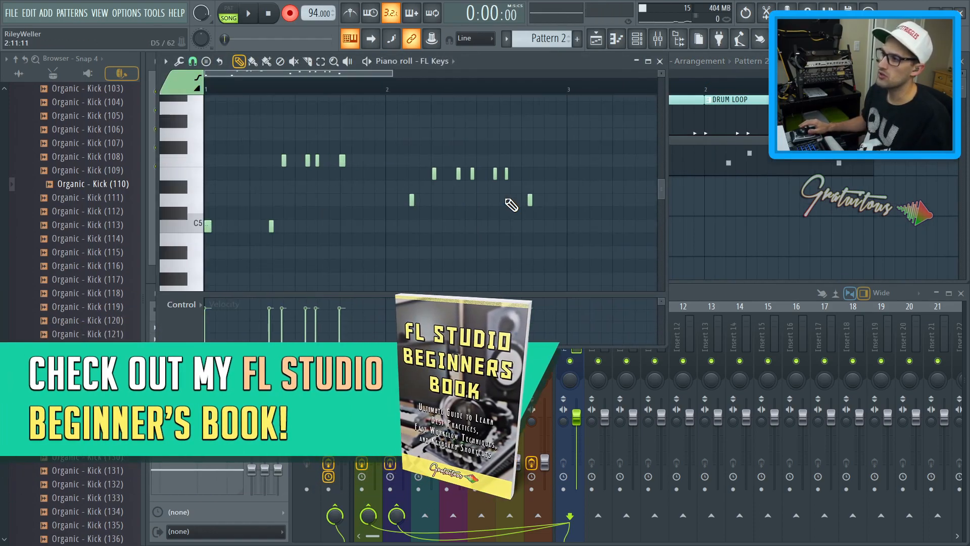
{"action": "key", "text": "Return"}
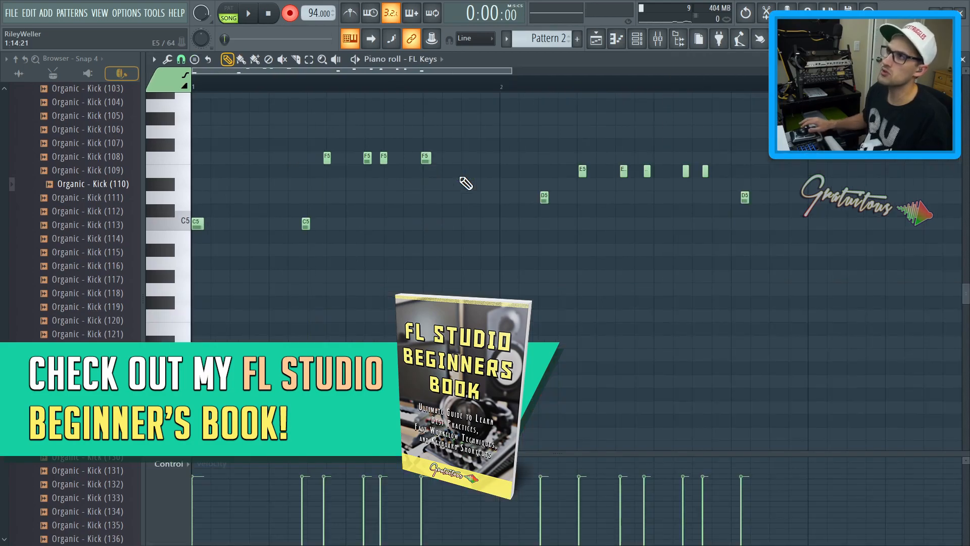
{"action": "scroll", "coordinate": [467, 266], "scroll_direction": "up", "scroll_amount": 2}
{"action": "left_click_drag", "start_coordinate": [433, 324], "coordinate": [304, 215]}
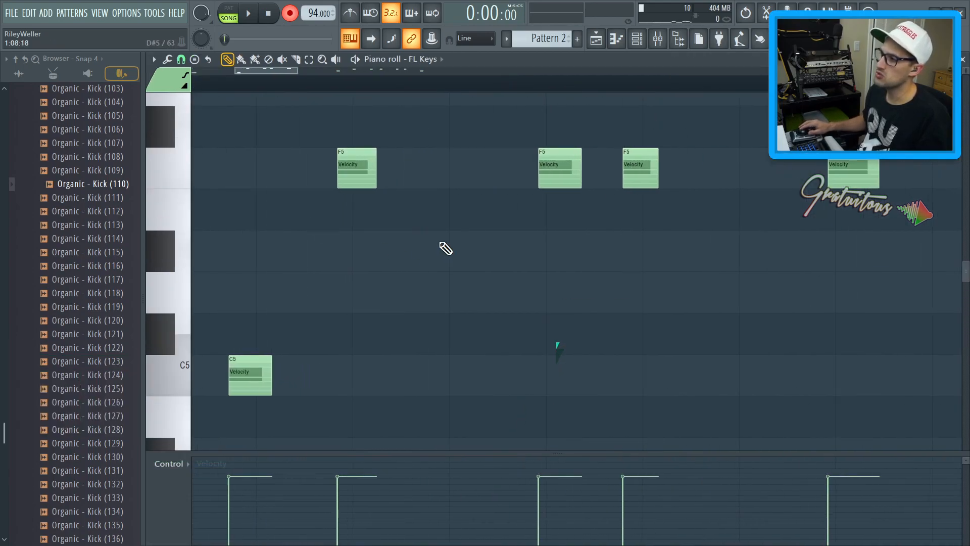
{"action": "right_click", "coordinate": [597, 281], "text": "ctrl"}
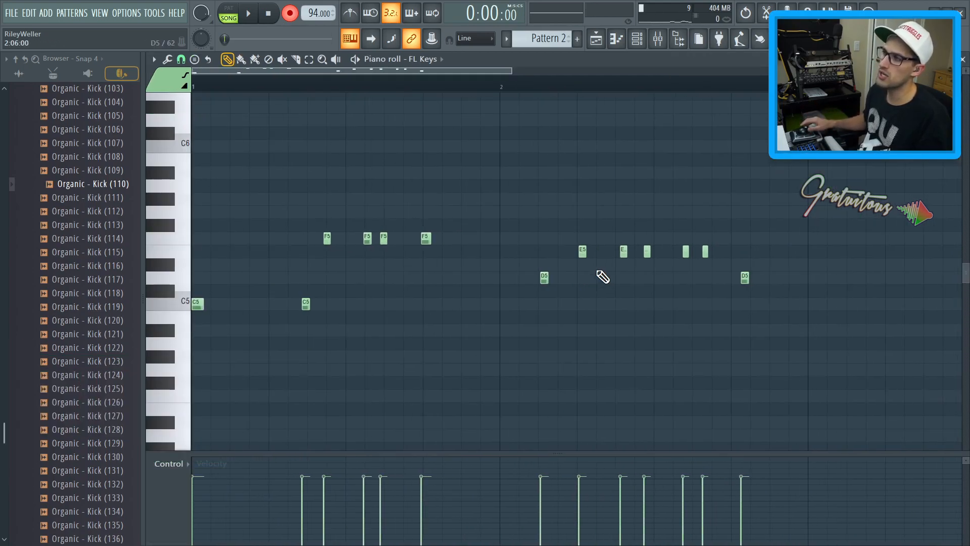
Turn off recording and quantize the recorded notes to the grid
{"action": "left_click", "coordinate": [290, 13]}
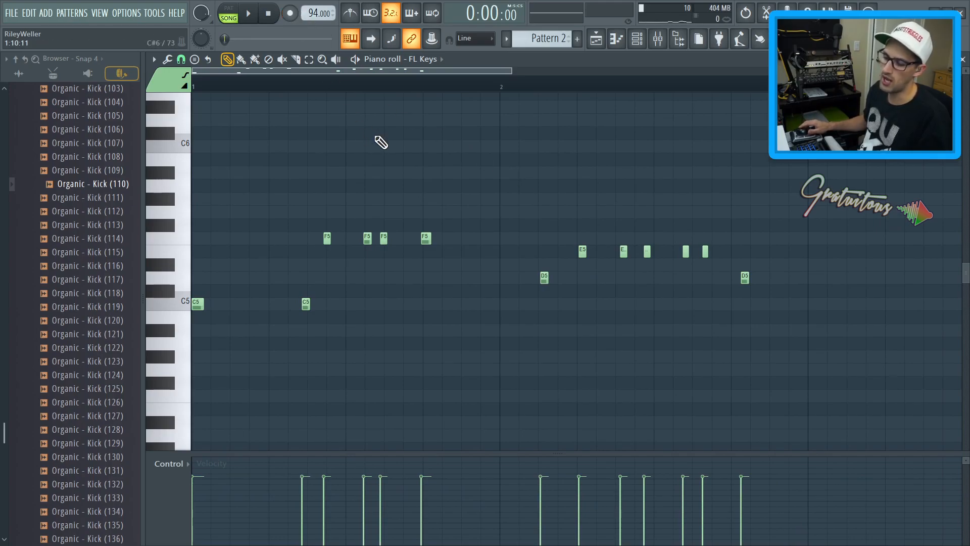
{"action": "key", "text": "ctrl+q"}
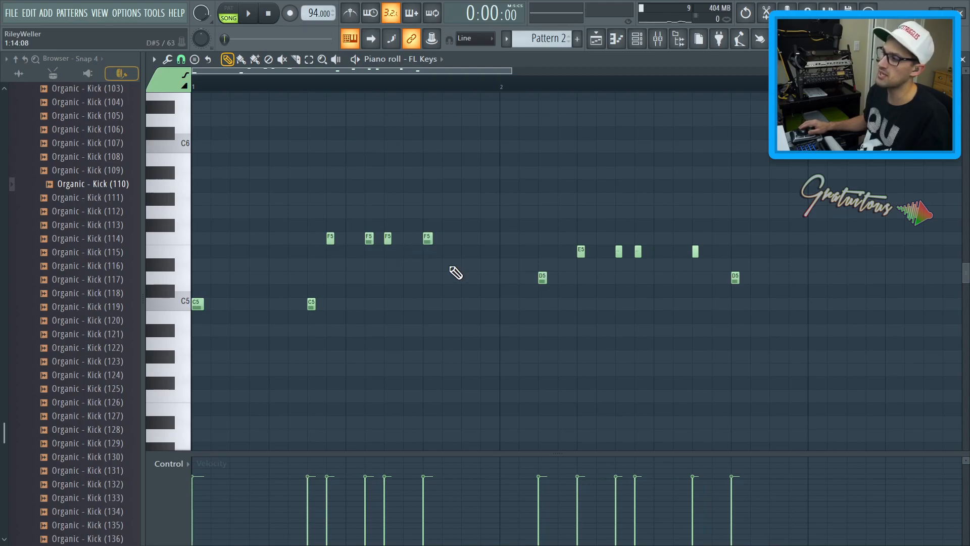
{"action": "key", "text": "ctrl+q"}
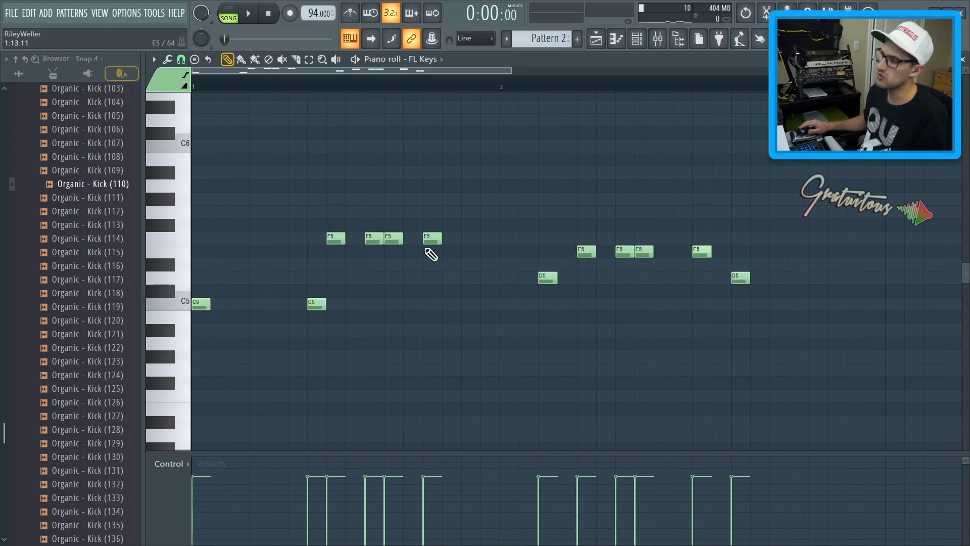
{"action": "key", "text": "ctrl+z"}
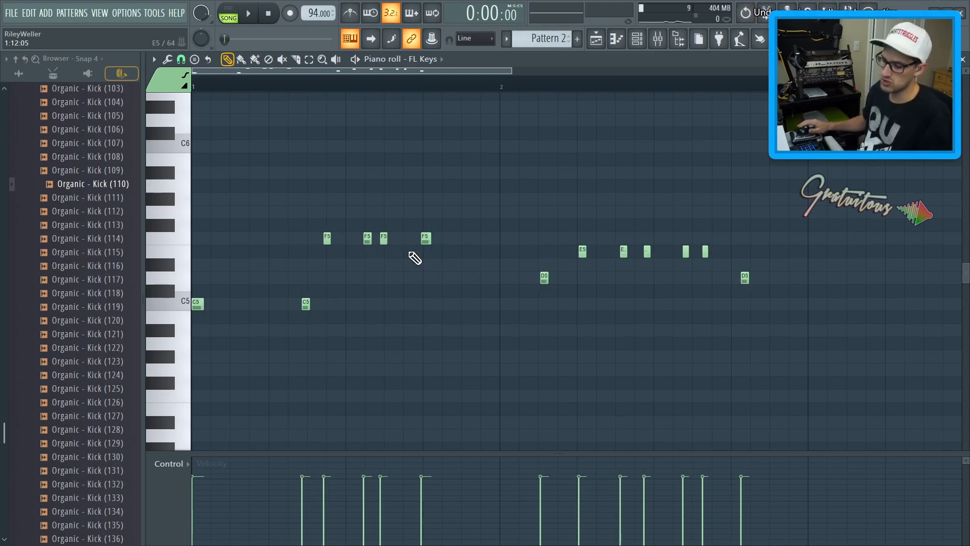
{"action": "key", "text": "shift+q"}
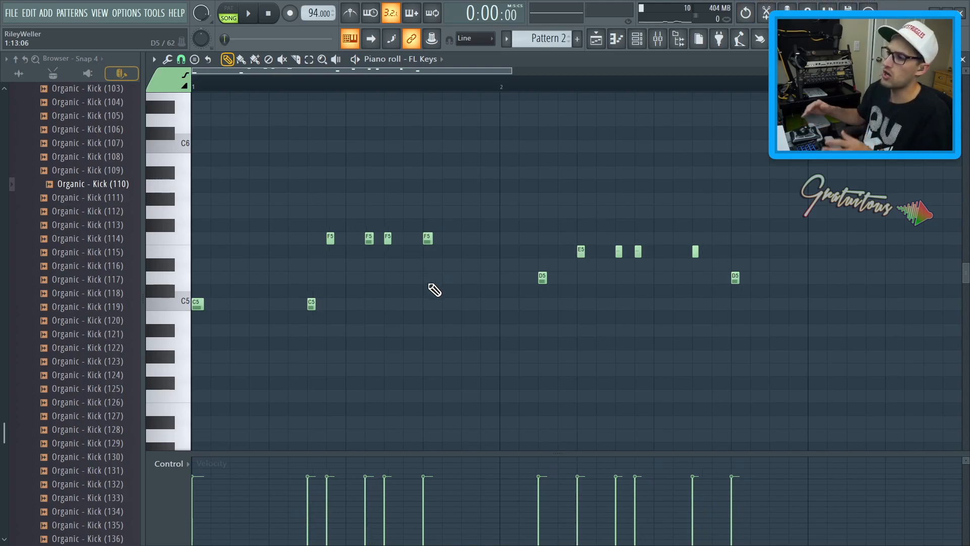
Close the piano roll and play back the song to hear the piano part
{"action": "left_click_drag", "start_coordinate": [374, 363], "coordinate": [306, 220]}
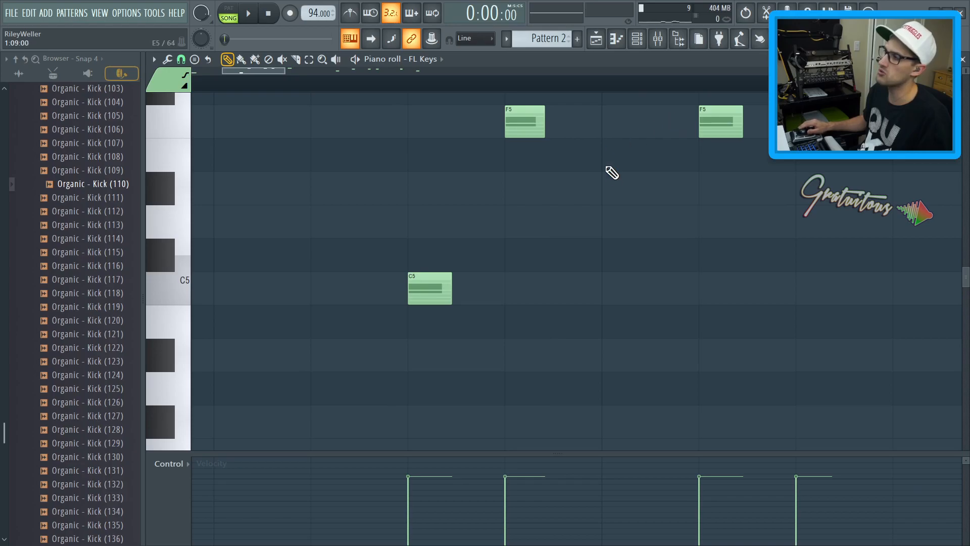
{"action": "scroll", "coordinate": [606, 195], "scroll_direction": "down", "scroll_amount": 5}
{"action": "key", "text": "F7"}
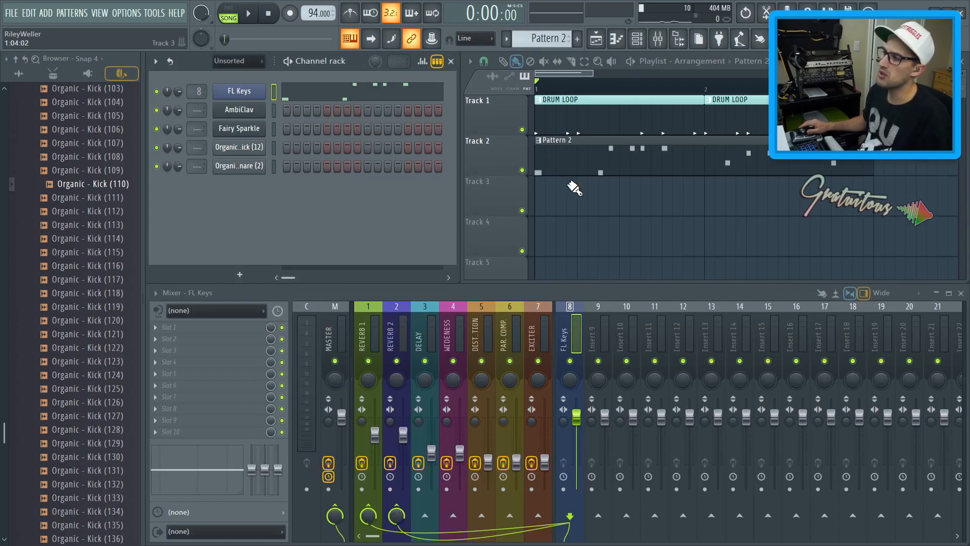
{"action": "key", "text": "space"}
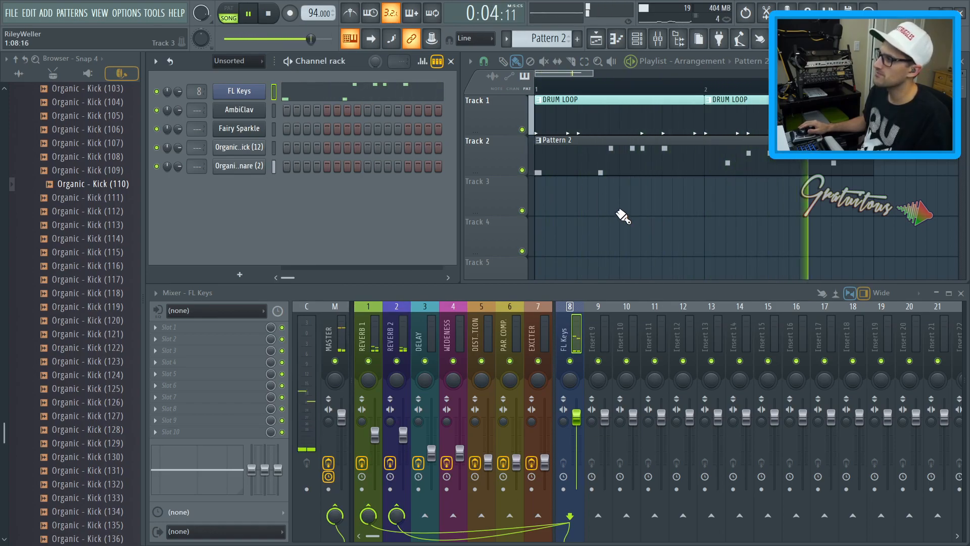
{"action": "key", "text": "space"}
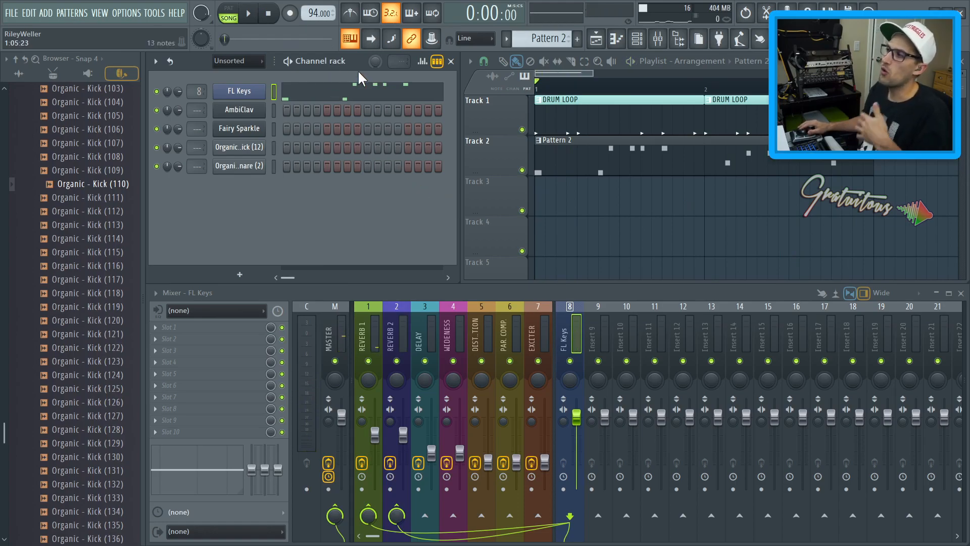
Rename Pattern 2 to PIANO and give it a green color
{"action": "key", "text": "F2"}
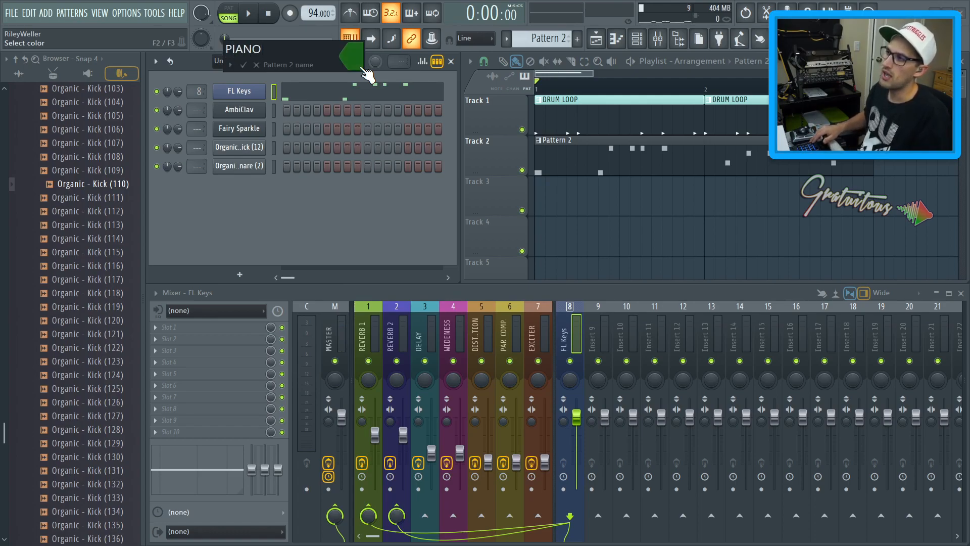
{"action": "key", "text": "Return"}
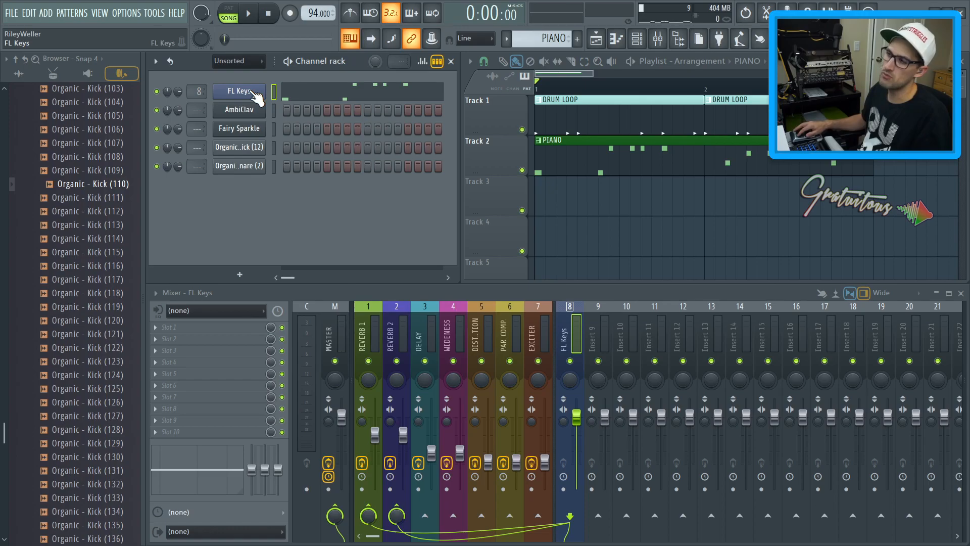
Color the FL Keys channel green
{"action": "key", "text": "F2"}
{"action": "left_click", "coordinate": [372, 96]}
{"action": "key", "text": "Return"}
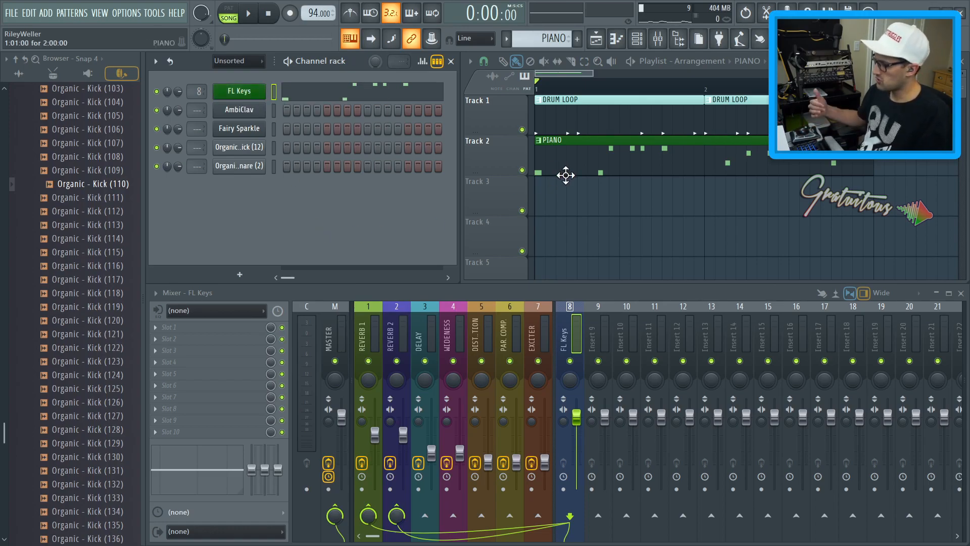
Create a new empty pattern and select the AmbiClav channel for it
{"action": "key", "text": "F4"}
{"action": "left_click", "coordinate": [277, 110]}
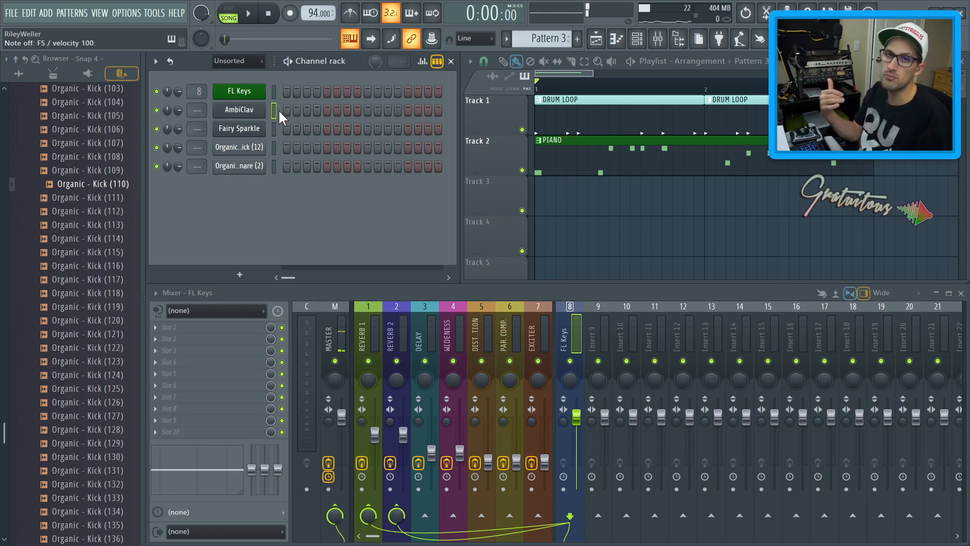
Load FabFilter Pro-Q 3 into an empty effect slot on the master mixer track
{"action": "left_click", "coordinate": [331, 333]}
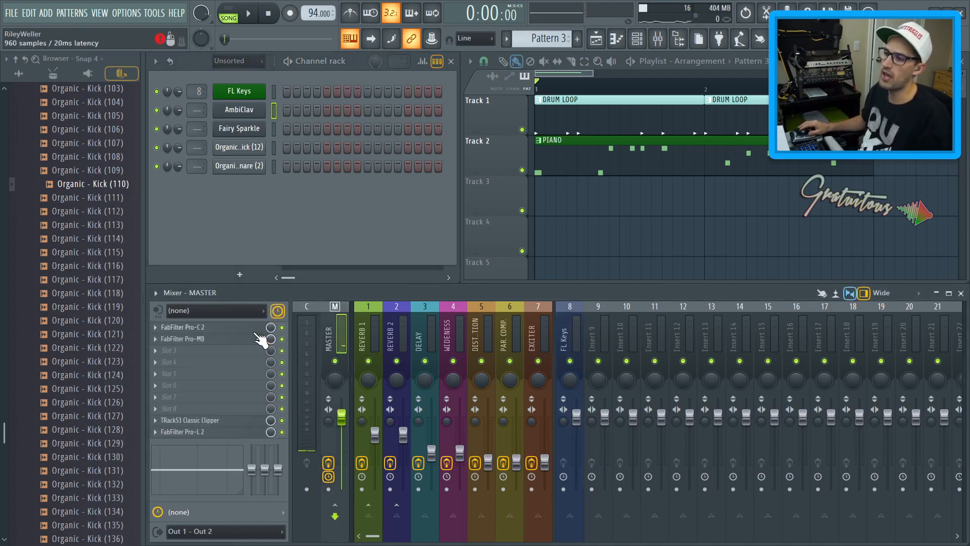
{"action": "left_click", "coordinate": [221, 352]}
{"action": "mouse_move", "coordinate": [246, 290]}
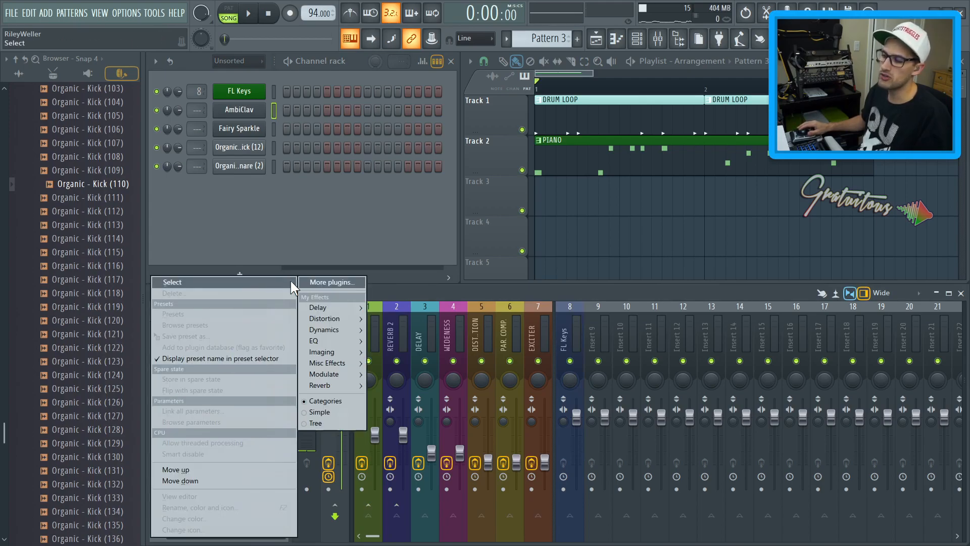
{"action": "left_click", "coordinate": [378, 340]}
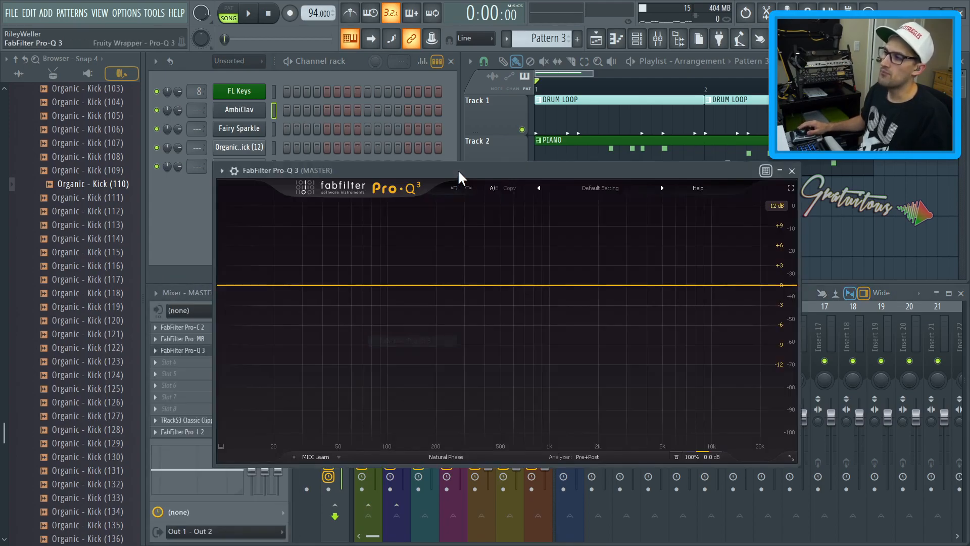
{"action": "left_click_drag", "start_coordinate": [457, 169], "coordinate": [392, 65]}
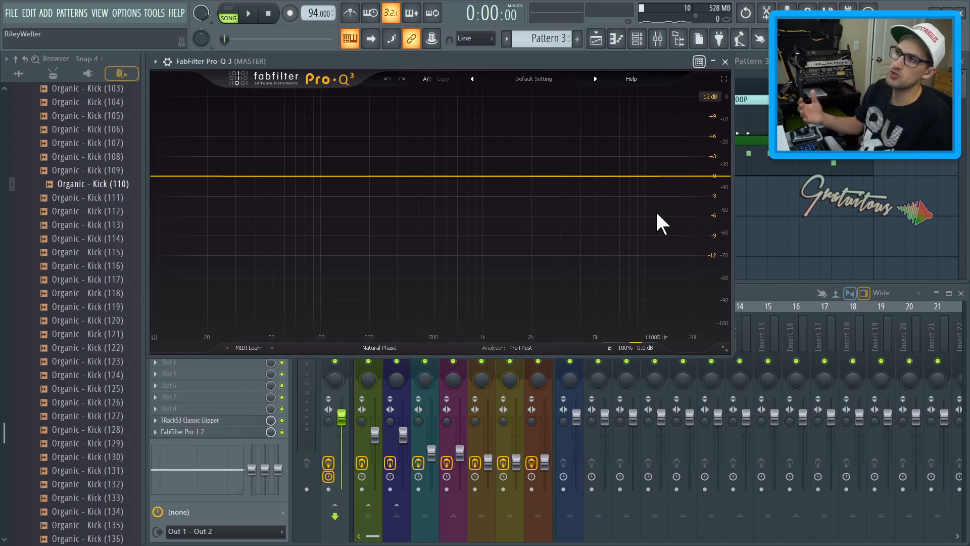
Play the song briefly to view the master spectrum in Pro-Q 3, then close the plugin
{"action": "key", "text": "space"}
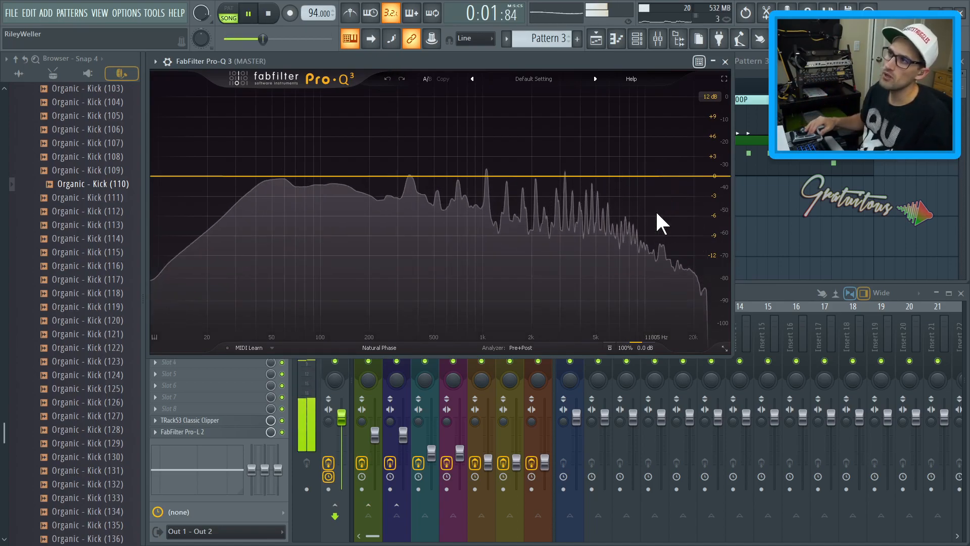
{"action": "key", "text": "space"}
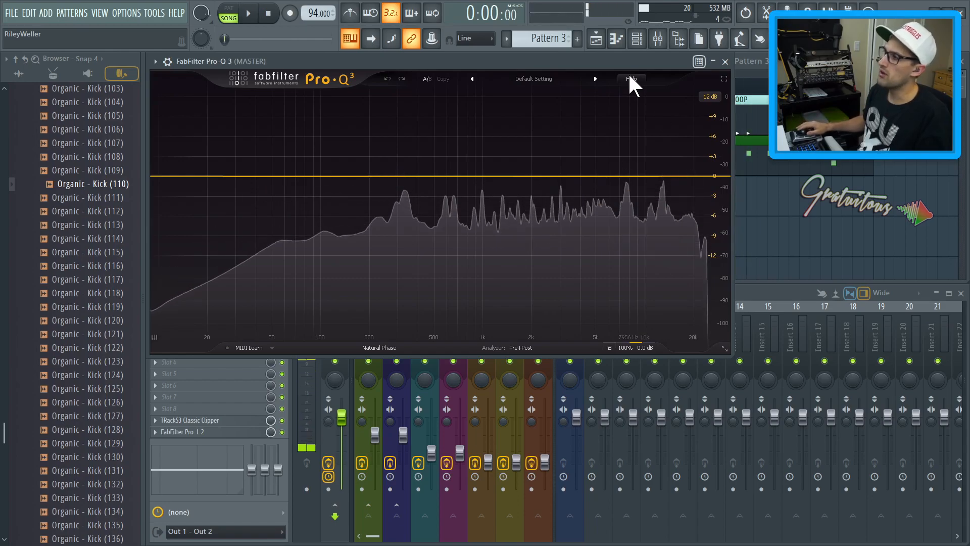
{"action": "key", "text": "Escape"}
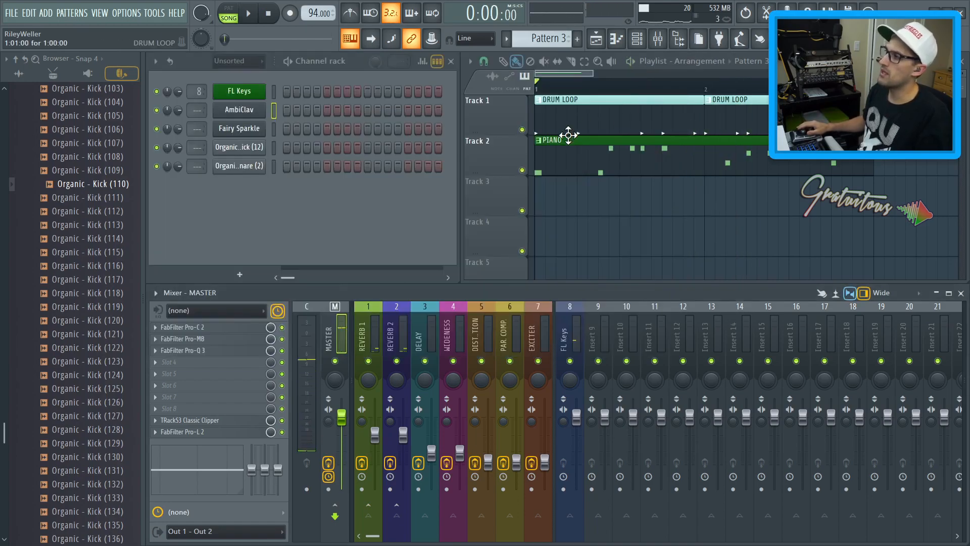
Mute Track 1 and play the piano part alone to view its spectrum in Pro-Q 3
{"action": "left_click", "coordinate": [521, 129]}
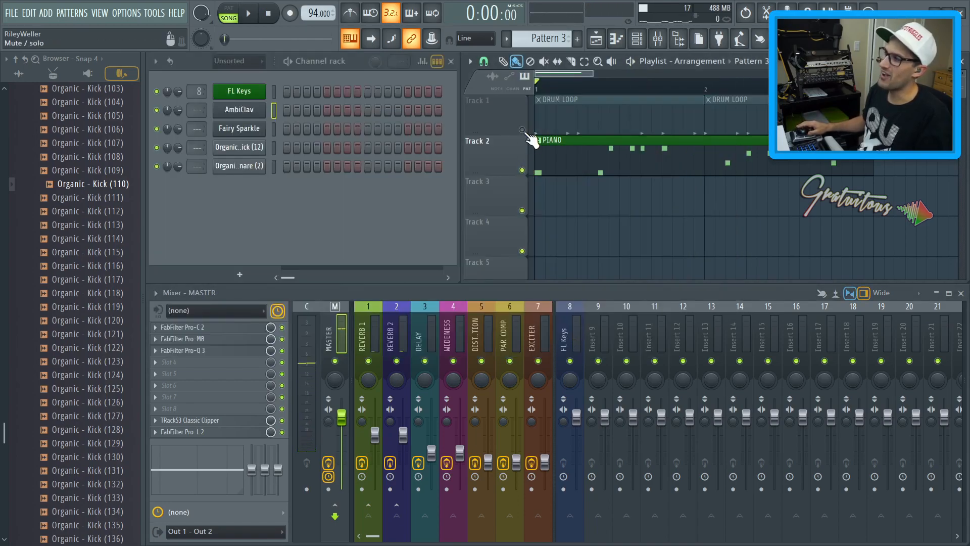
{"action": "left_click", "coordinate": [215, 350]}
{"action": "key", "text": "space"}
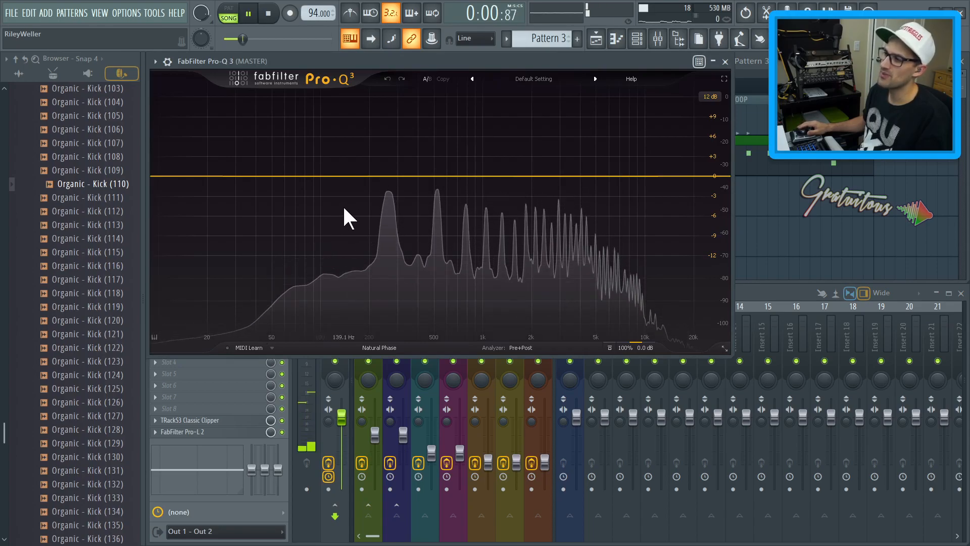
{"action": "key", "text": "space"}
{"action": "key", "text": "Escape"}
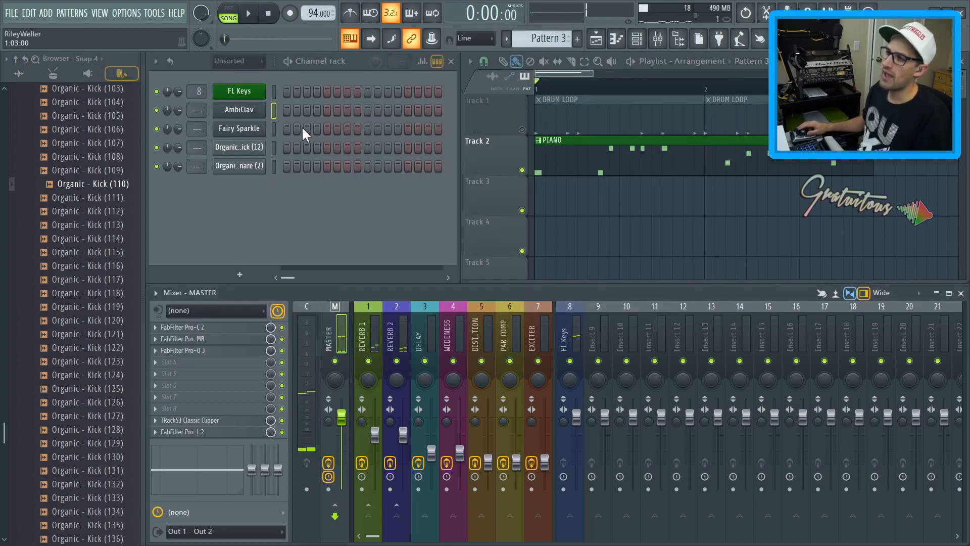
Play AmbiClav notes and the song through Pro-Q 3 to compare spectra, then unmute Track 1
{"action": "left_click", "coordinate": [273, 110]}
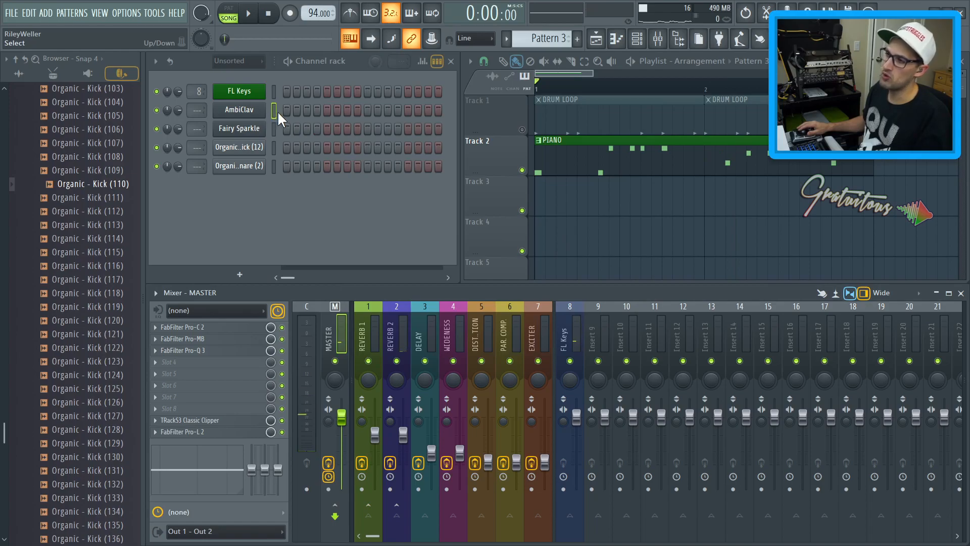
{"action": "left_click", "coordinate": [227, 350]}
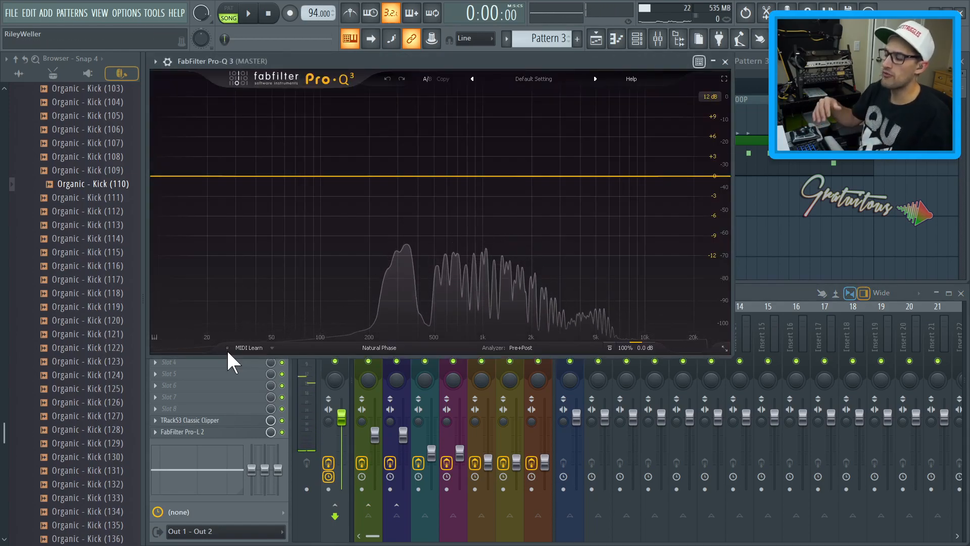
{"action": "key", "text": "z"}
{"action": "key", "text": "c"}
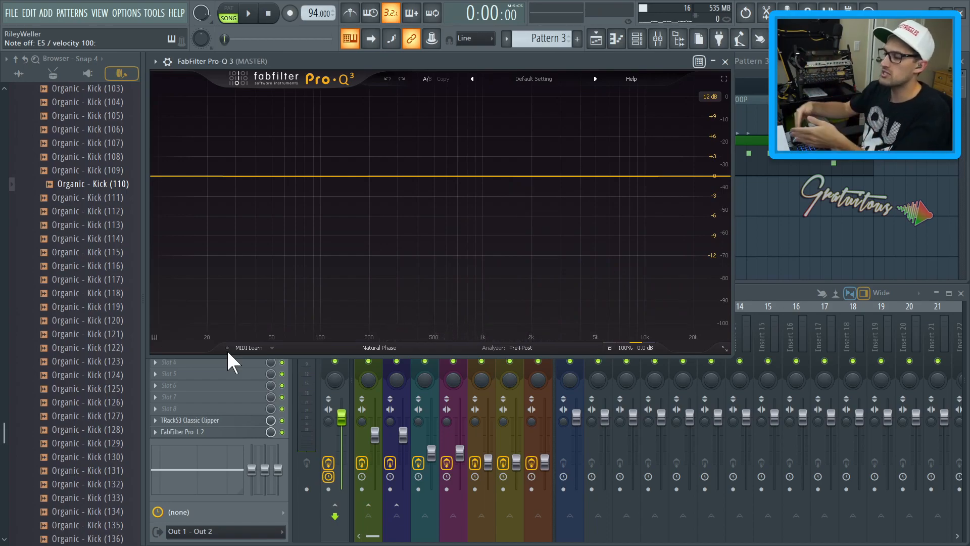
{"action": "key", "text": "space"}
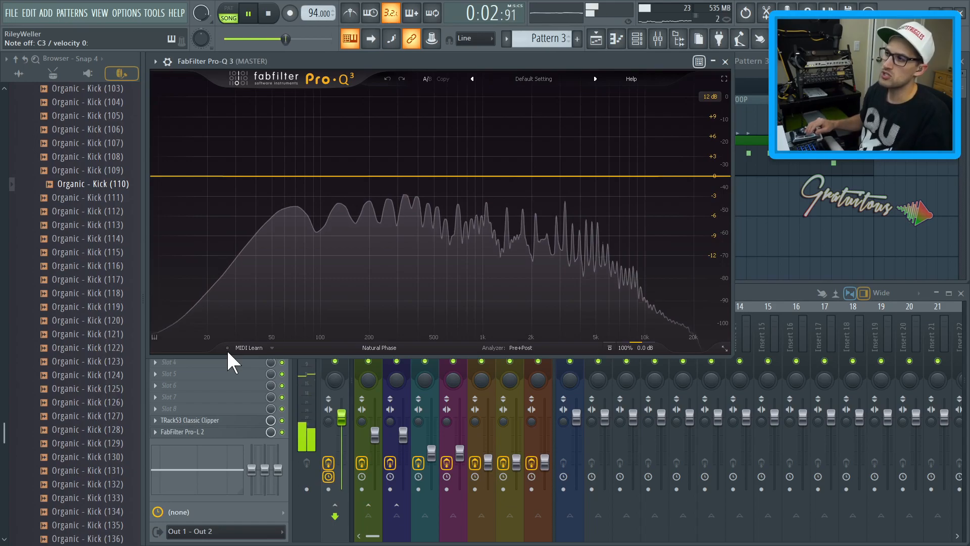
{"action": "key", "text": "space"}
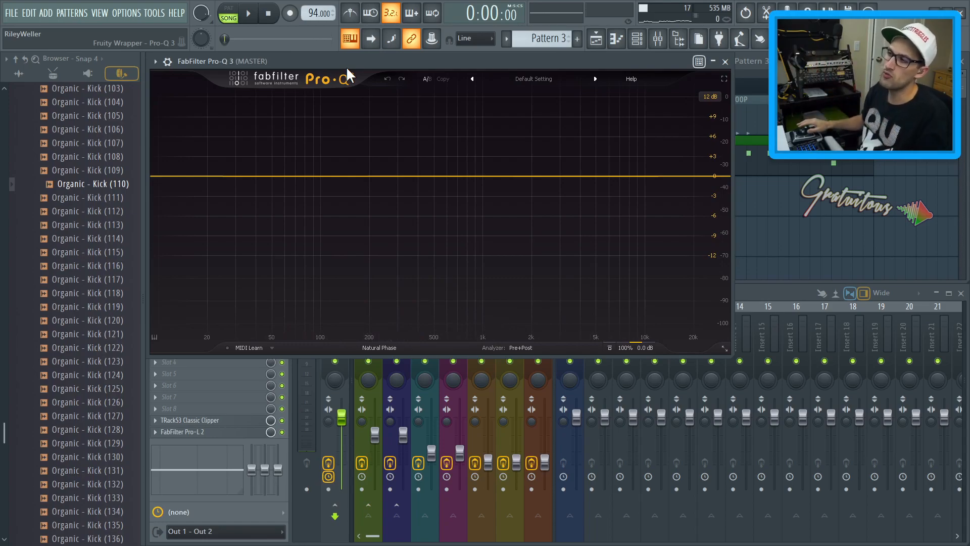
{"action": "key", "text": "Escape"}
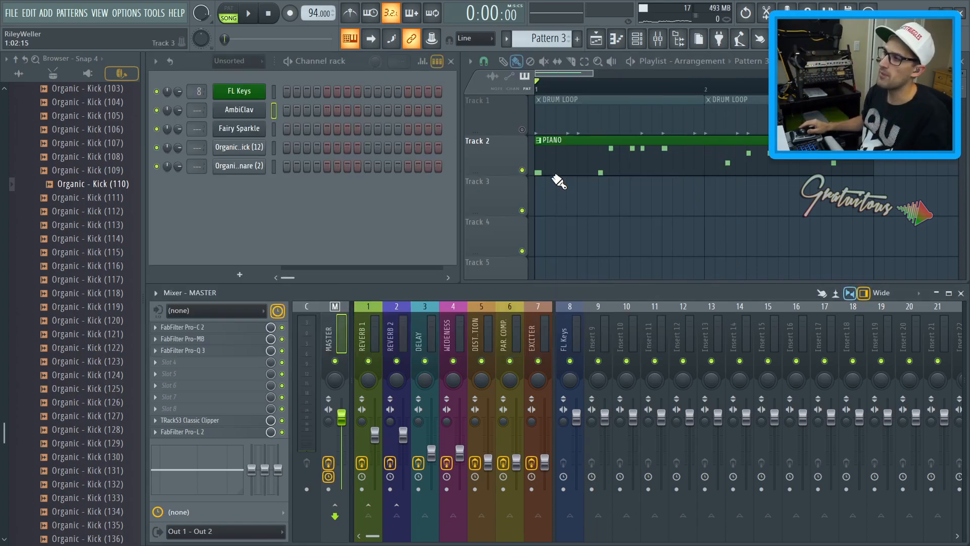
{"action": "left_click", "coordinate": [522, 129]}
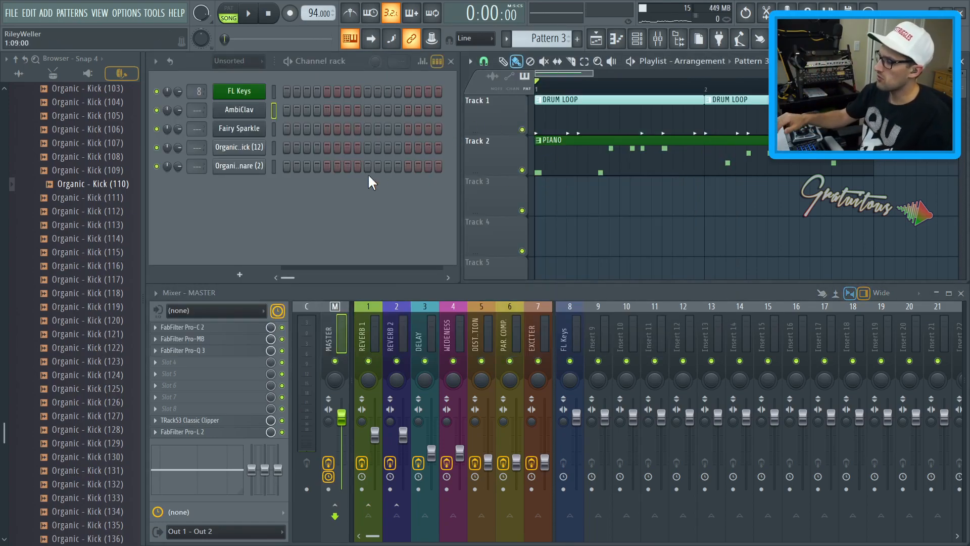
Enable recording, open the AmbiClav plugin, and record an AmbiClav part into the new pattern
{"action": "key", "text": "r"}
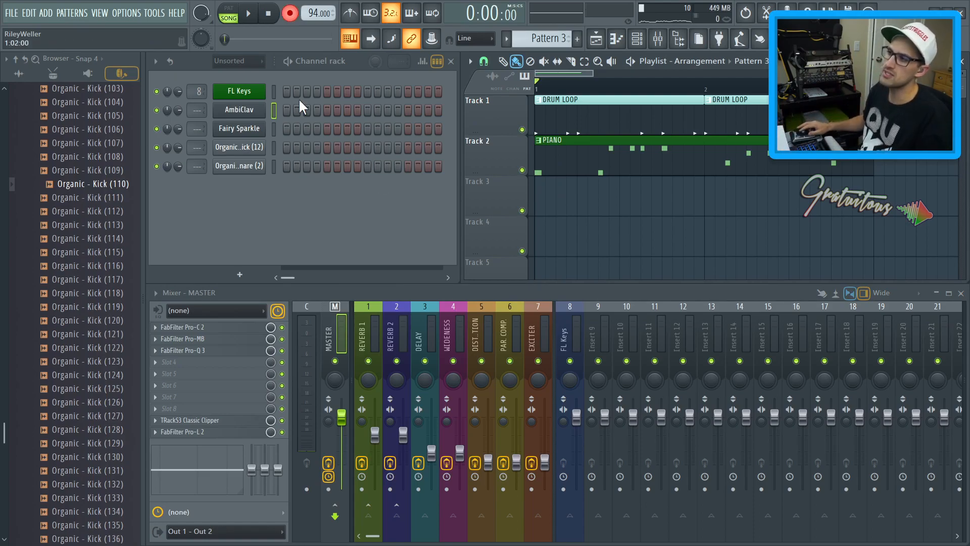
{"action": "left_click", "coordinate": [262, 110]}
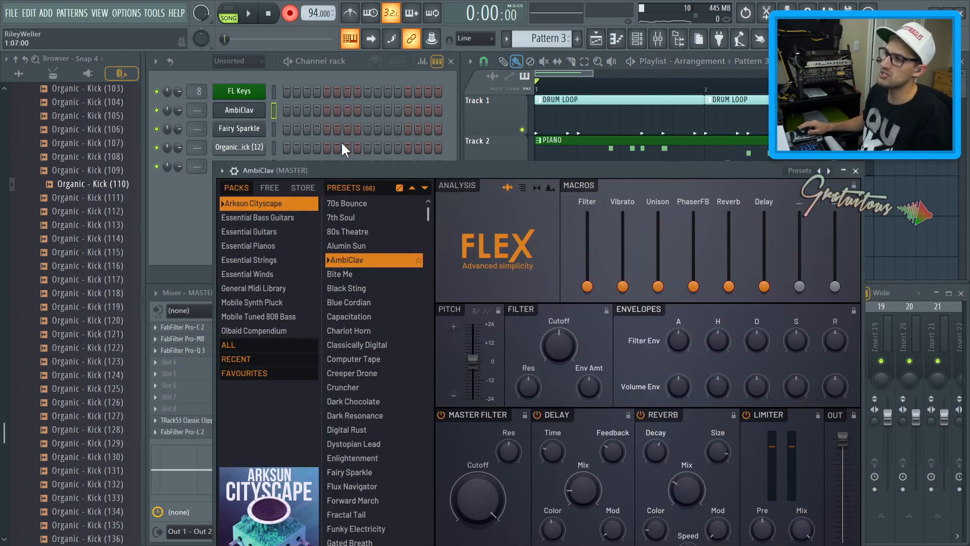
{"action": "left_click_drag", "start_coordinate": [313, 85], "coordinate": [264, 61]}
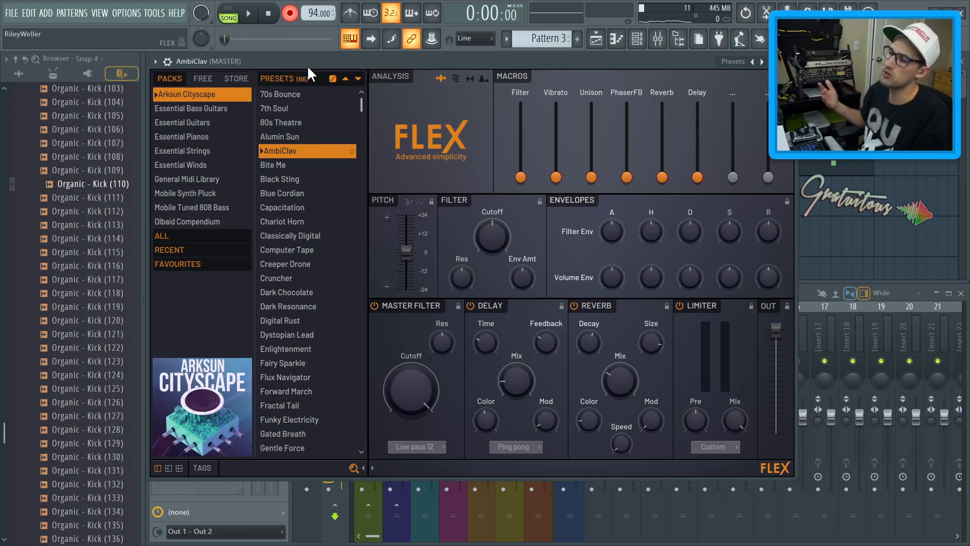
{"action": "key", "text": "Escape"}
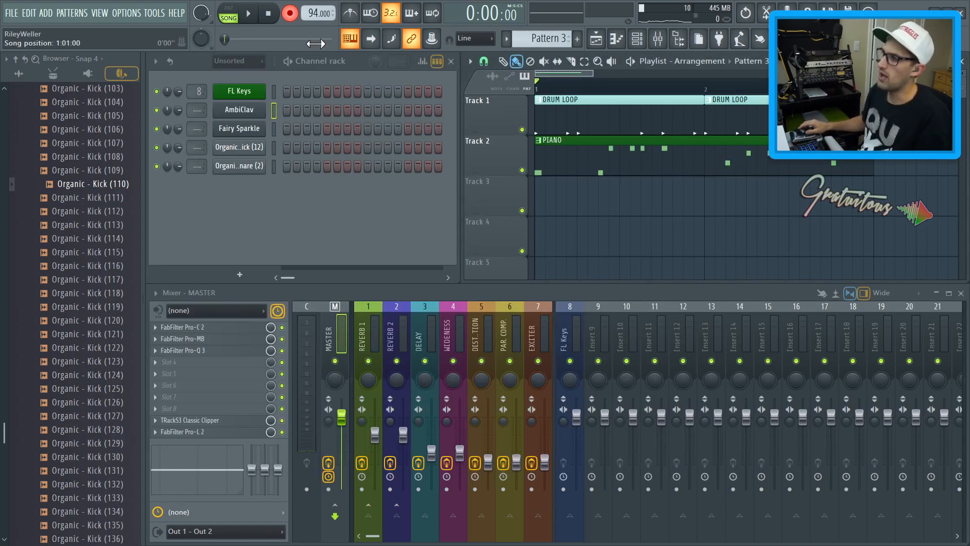
{"action": "key", "text": "space"}
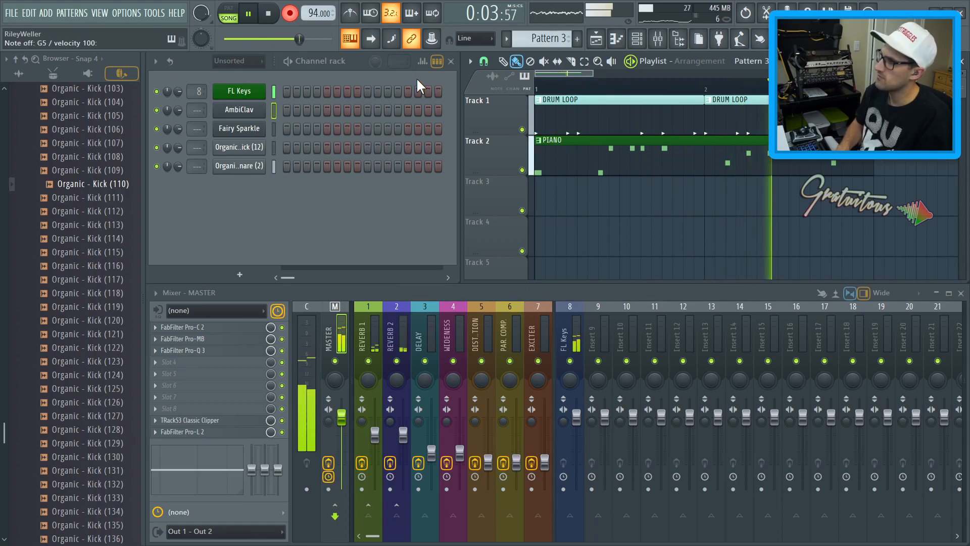
{"action": "key", "text": "space"}
Quantize the recorded AmbiClav notes in the piano roll, turn recording off, and play the part back
{"action": "double_click", "coordinate": [563, 191]}
{"action": "scroll", "coordinate": [489, 185], "scroll_direction": "down", "scroll_amount": 2}
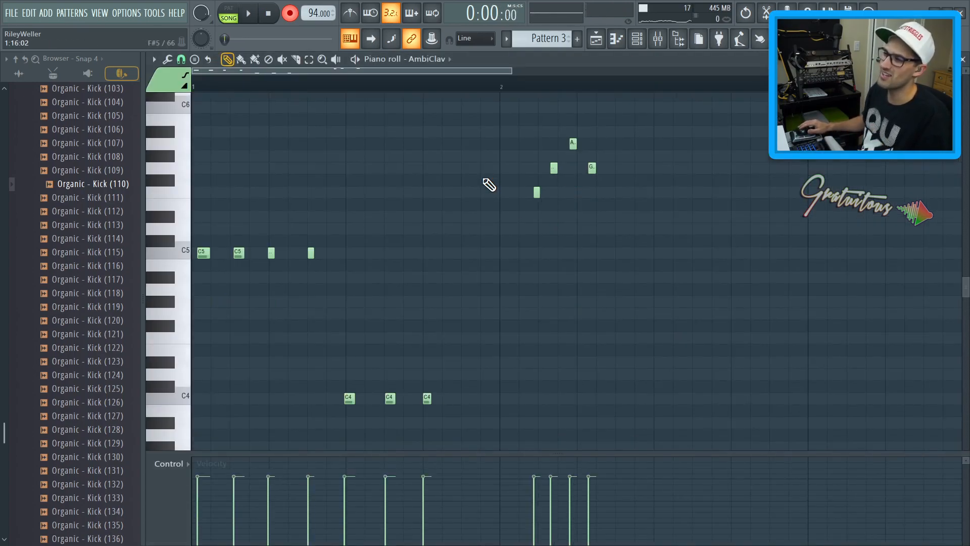
{"action": "key", "text": "ctrl+q"}
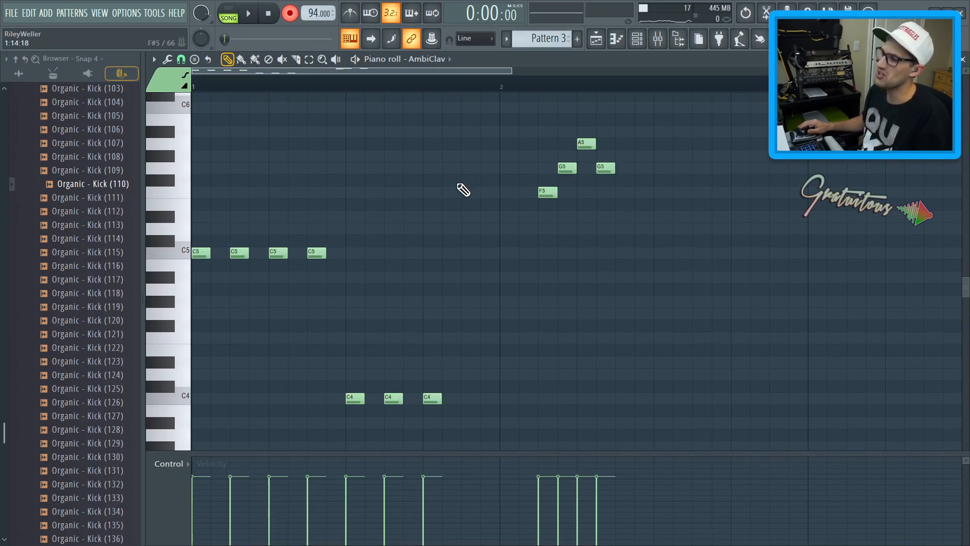
{"action": "key", "text": "r"}
{"action": "key", "text": "space"}
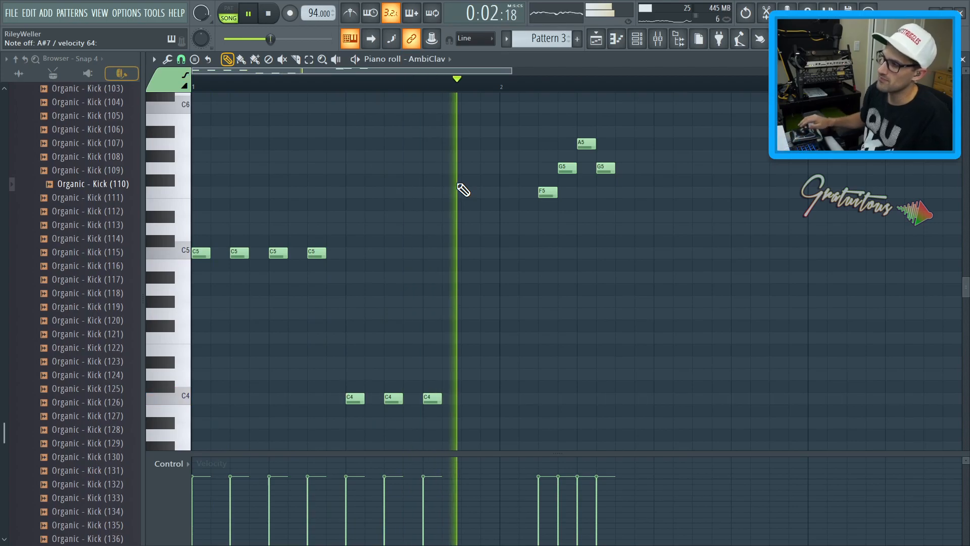
{"action": "key", "text": "space"}
{"action": "key", "text": "F7"}
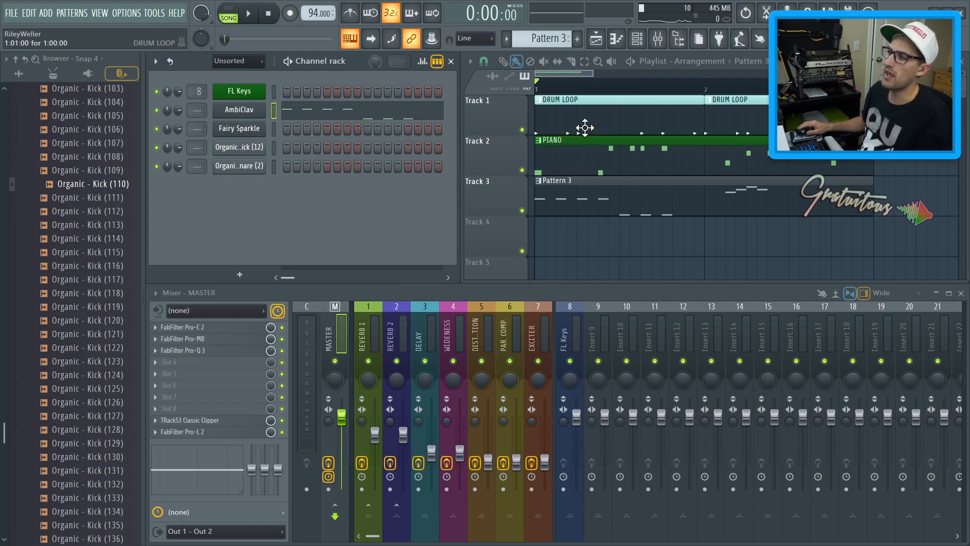
Make the second DRUM LOOP clip on Track 1 unique as its own pattern
{"action": "left_click", "coordinate": [592, 113]}
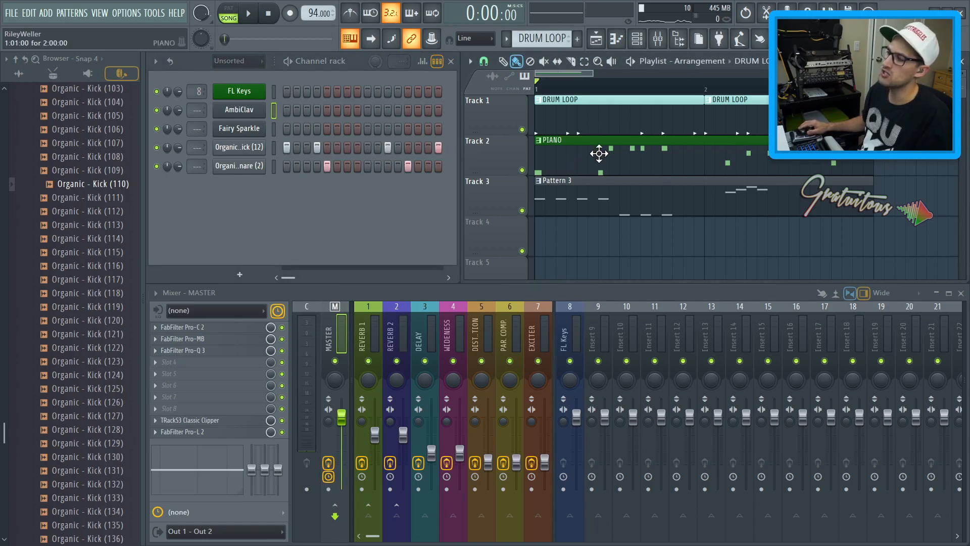
{"action": "right_click", "coordinate": [713, 107]}
{"action": "left_click", "coordinate": [723, 181]}
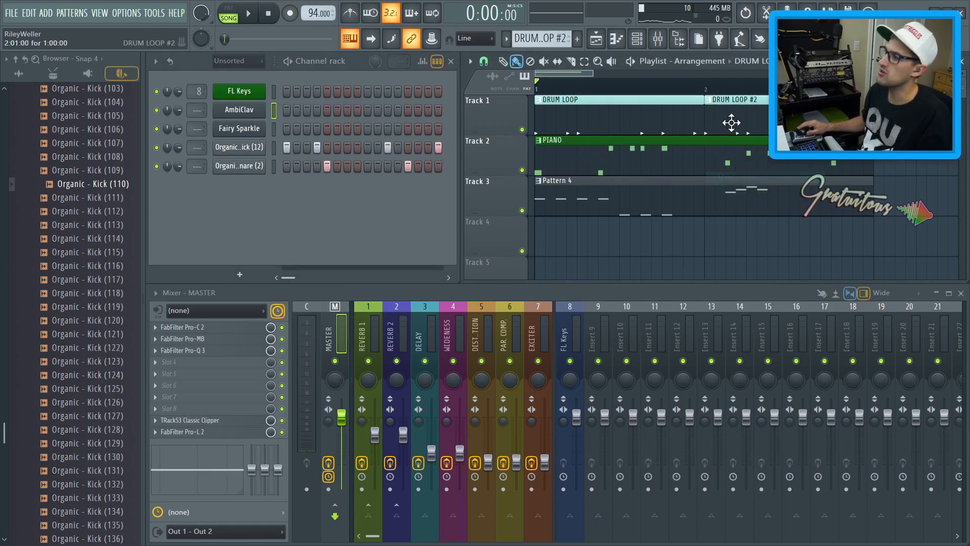
{"action": "left_click", "coordinate": [655, 124]}
{"action": "left_click", "coordinate": [716, 111]}
{"action": "left_click", "coordinate": [428, 148]}
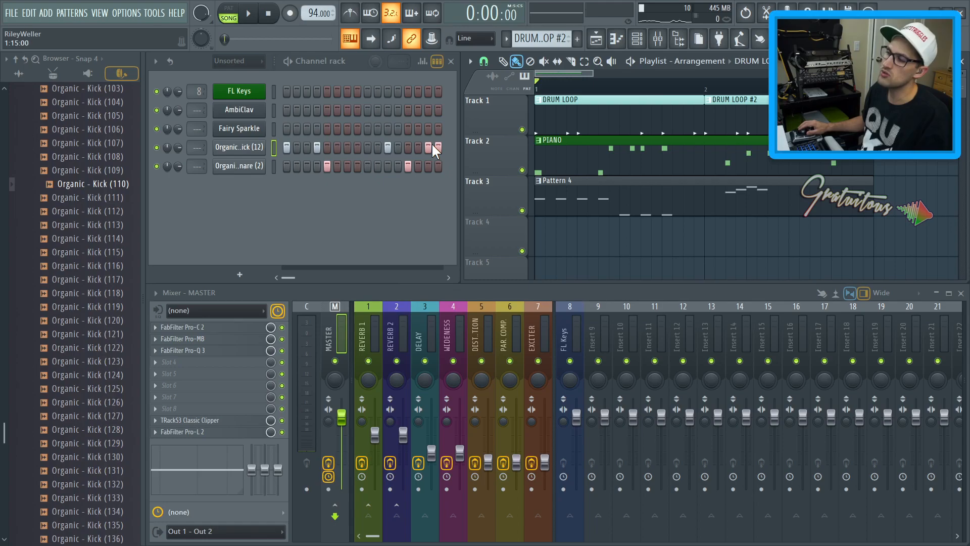
{"action": "left_click", "coordinate": [540, 150]}
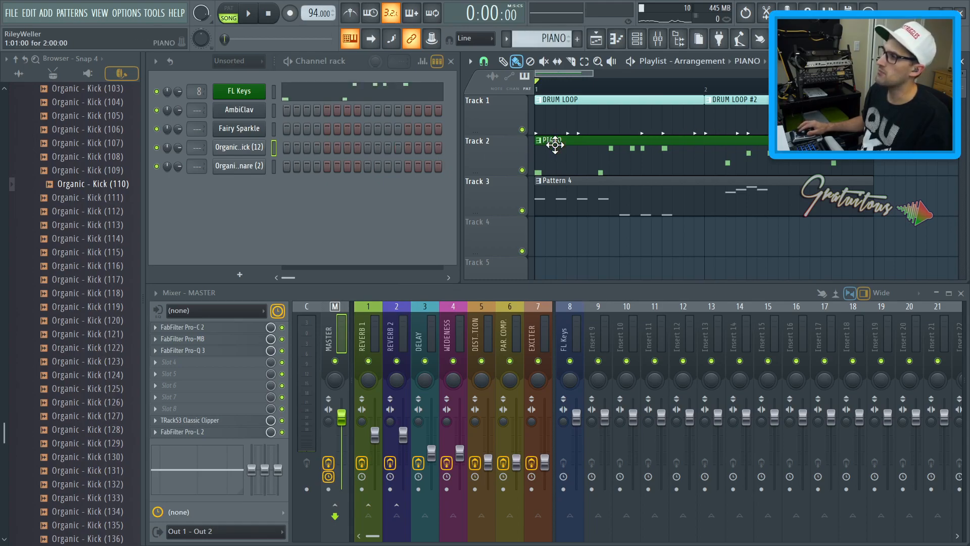
{"action": "left_click_drag", "start_coordinate": [704, 92], "coordinate": [533, 111]}
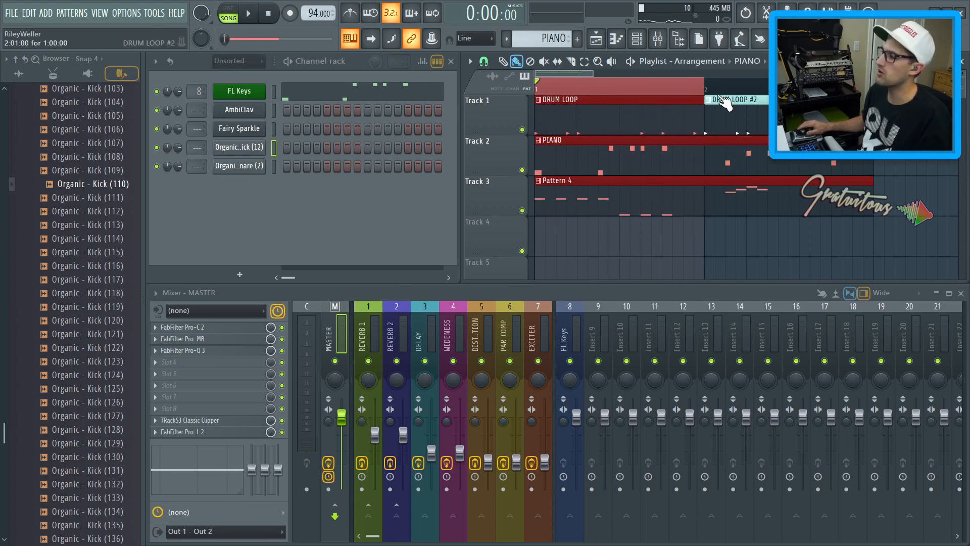
{"action": "left_click", "coordinate": [656, 83]}
Rename Pattern 4 as AMBICLAV with the Wheat colour and apply that colour to the AmbiClav channel
{"action": "left_click", "coordinate": [576, 206]}
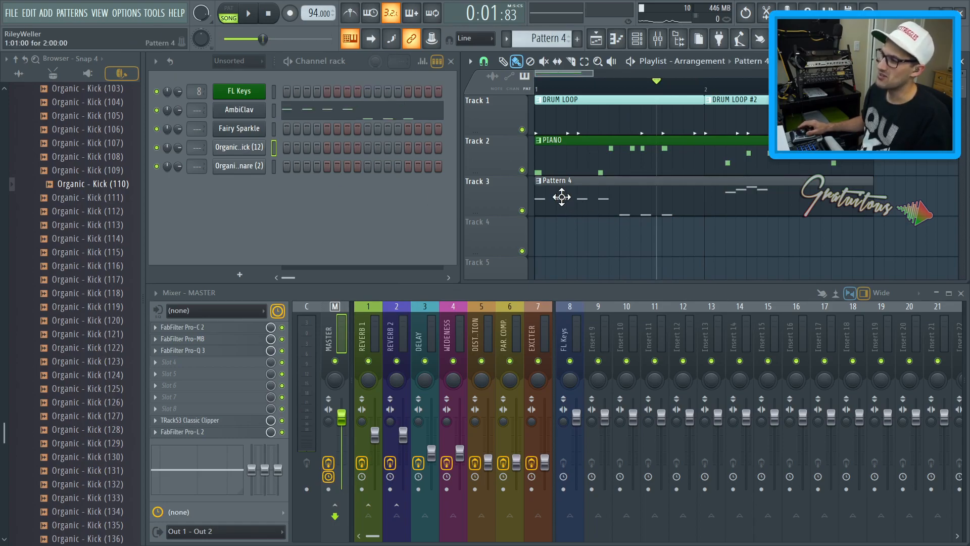
{"action": "key", "text": "F2"}
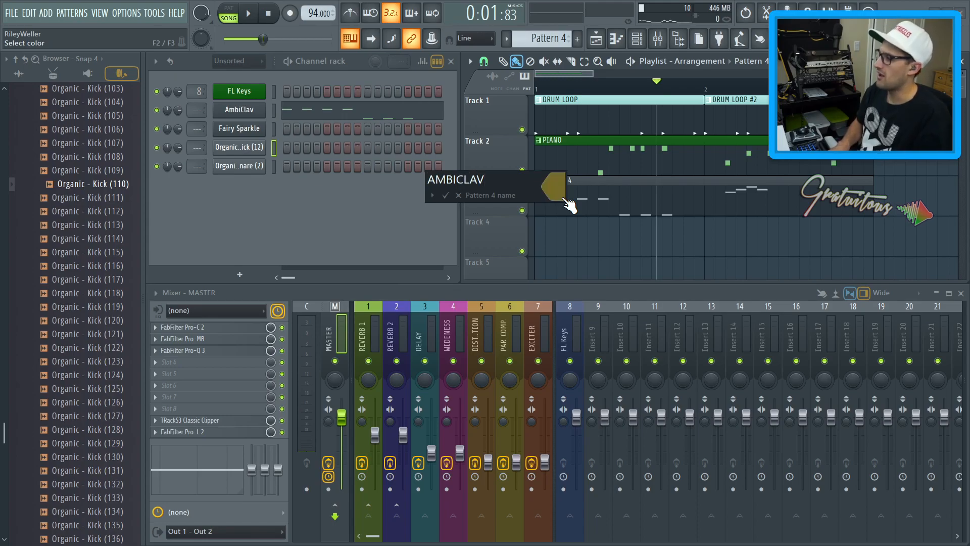
{"action": "left_click", "coordinate": [564, 200]}
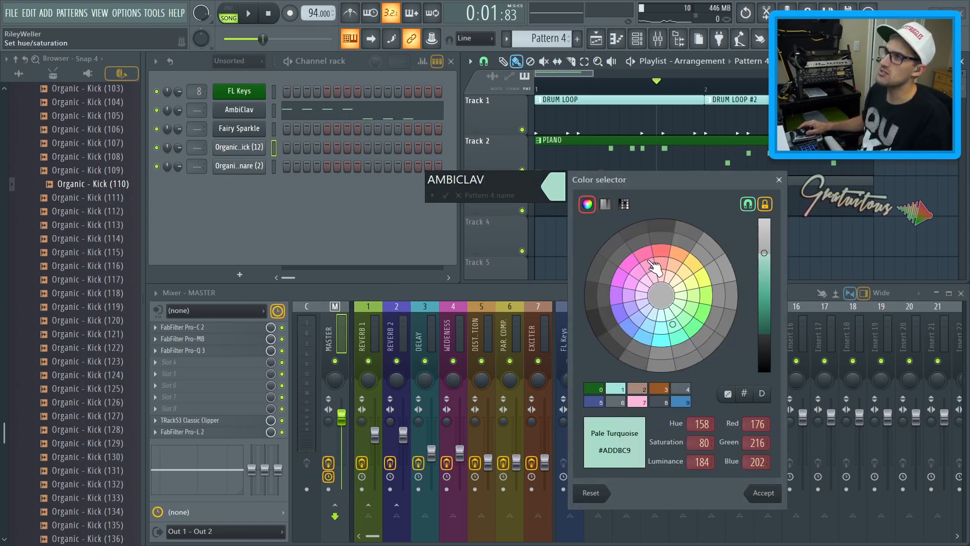
{"action": "left_click", "coordinate": [690, 284]}
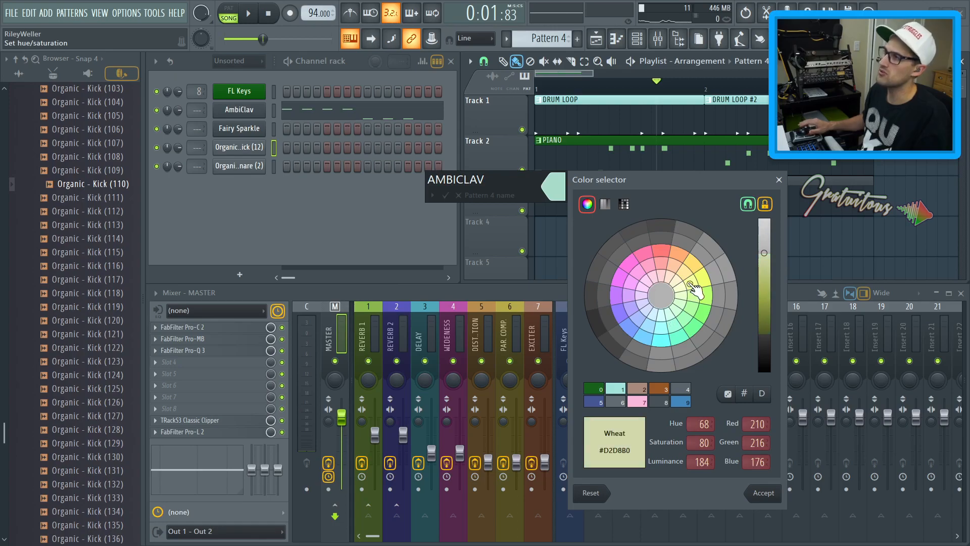
{"action": "key", "text": "Return"}
{"action": "key", "text": "Return"}
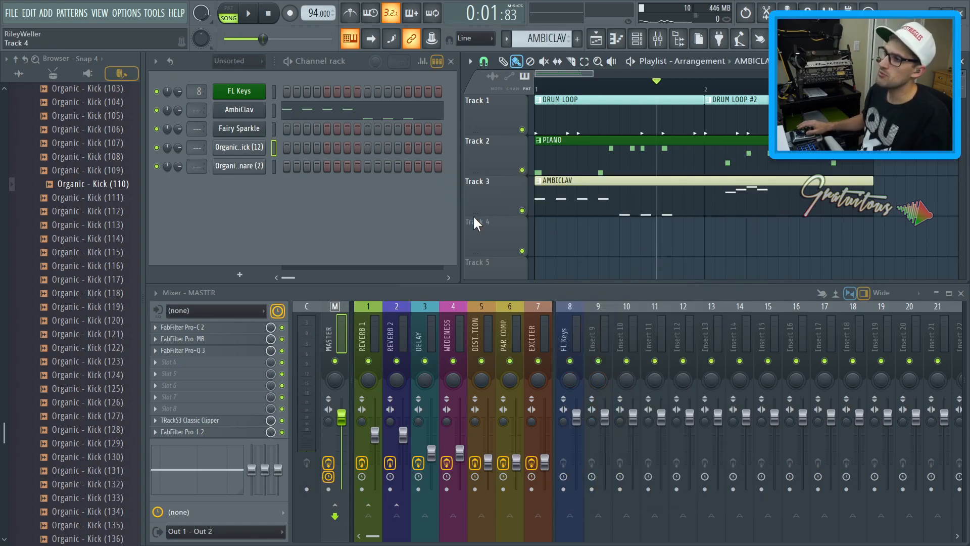
{"action": "left_click", "coordinate": [249, 114], "text": "shift"}
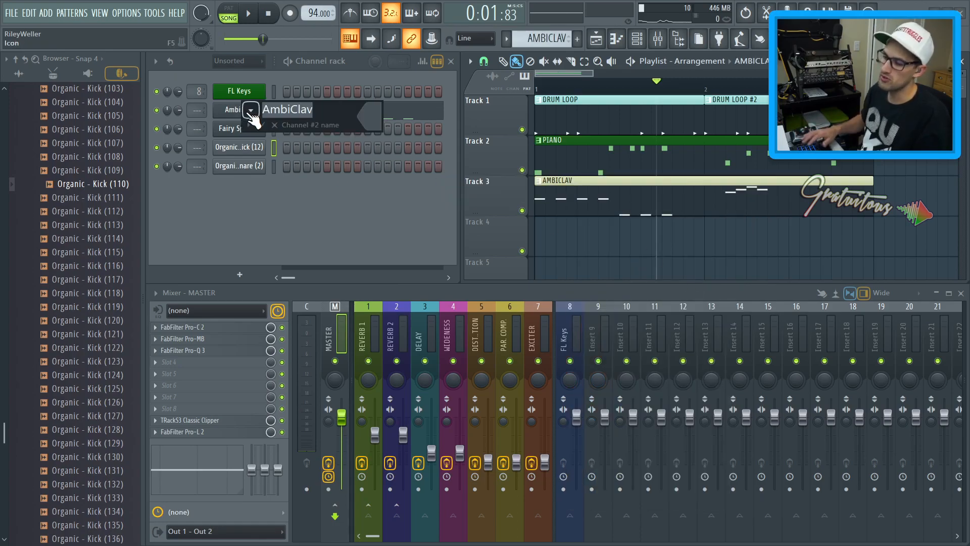
{"action": "key", "text": "Return"}
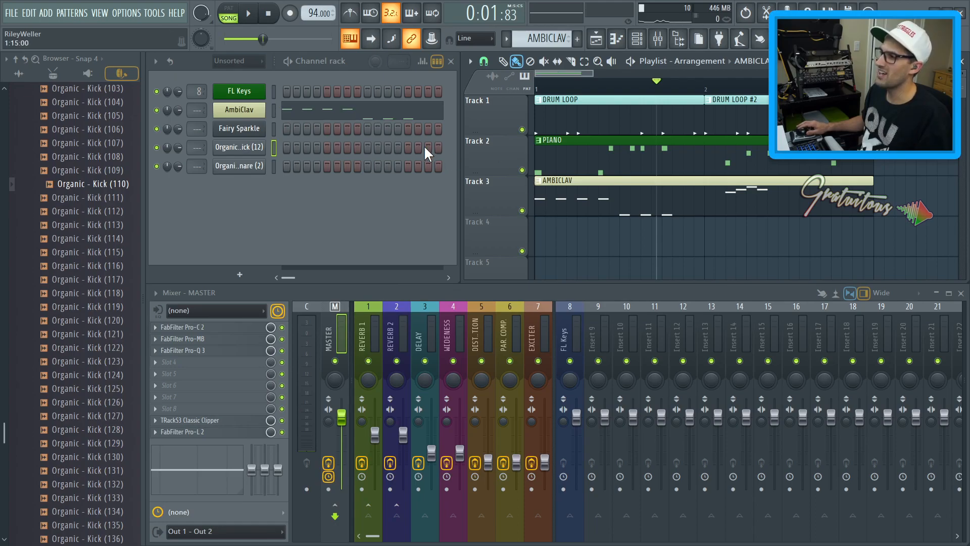
Cut the notes out of the PIANO and AMBICLAV patterns
{"action": "left_click", "coordinate": [554, 156]}
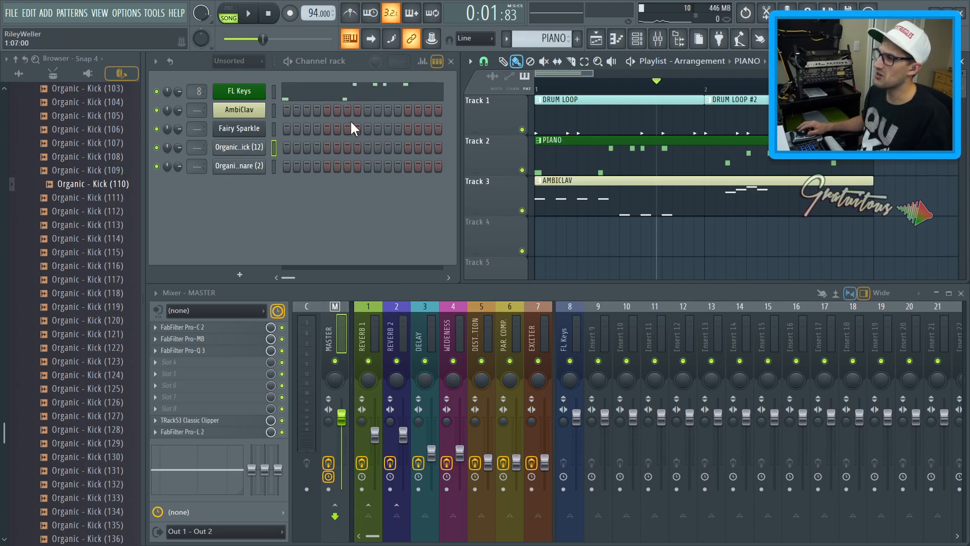
{"action": "left_click", "coordinate": [275, 86]}
{"action": "key", "text": "ctrl+x"}
{"action": "left_click", "coordinate": [588, 191]}
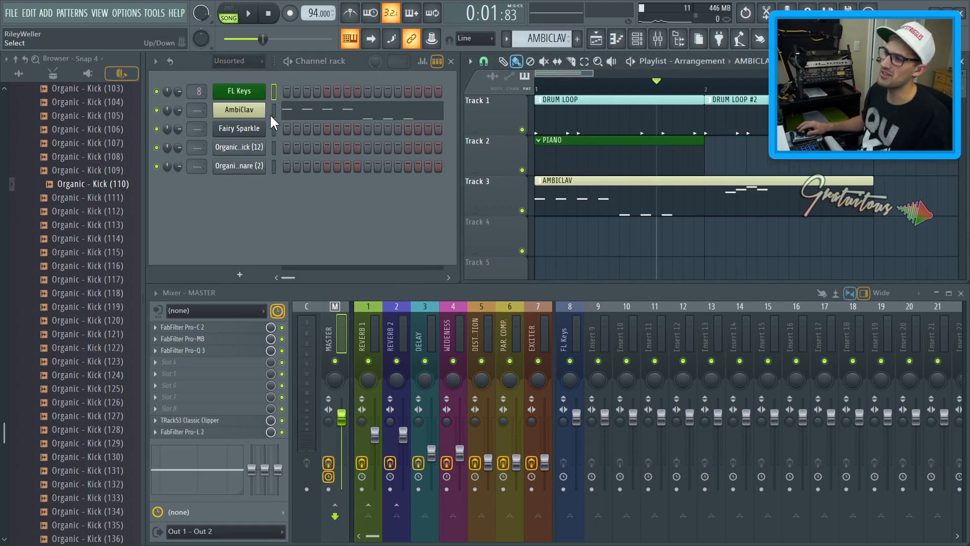
{"action": "key", "text": "ctrl+x"}
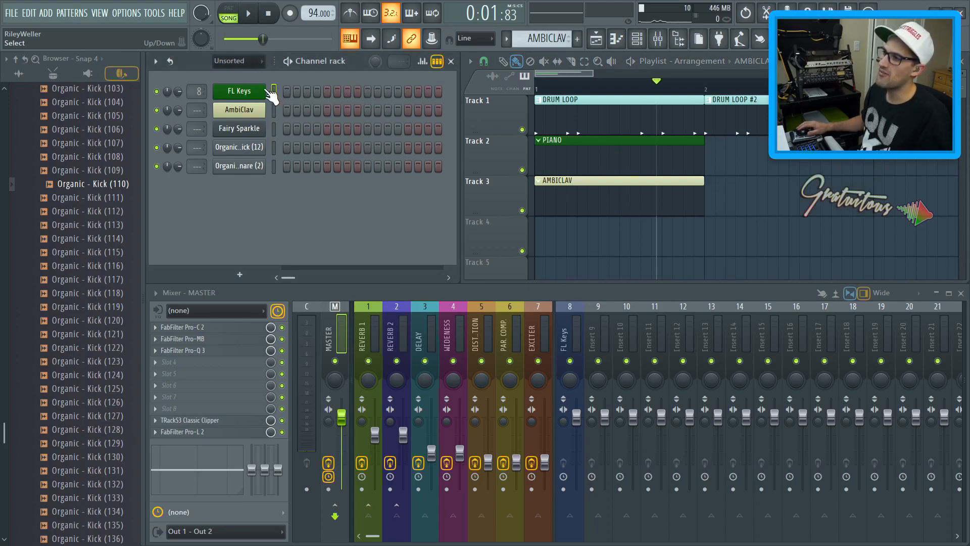
Clear the custom name of mixer insert 8
{"action": "left_click", "coordinate": [566, 338]}
{"action": "key", "text": "F2"}
{"action": "key", "text": "Delete"}
{"action": "key", "text": "Return"}
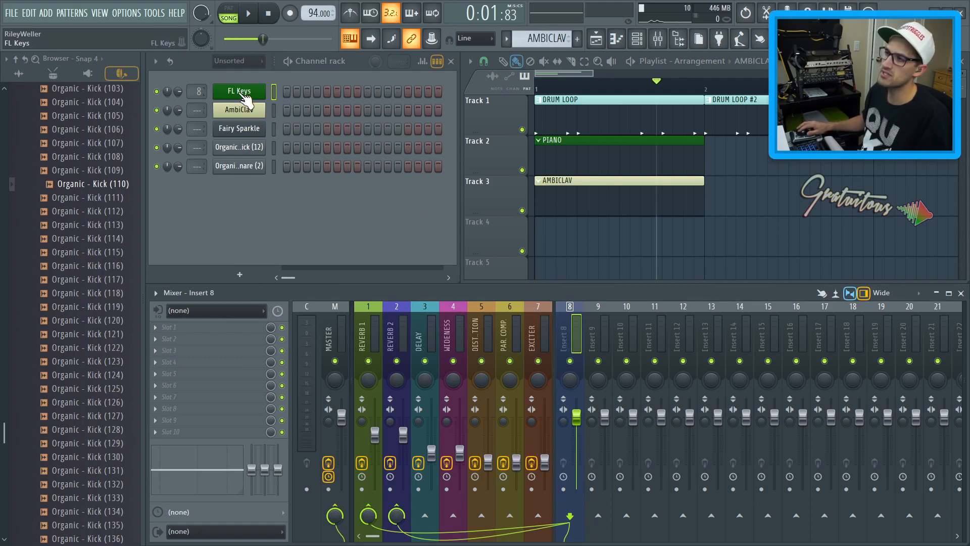
Route the FL Keys and AmbiClav channels to mixer inserts 8 and 9
{"action": "left_click_drag", "start_coordinate": [200, 100], "coordinate": [210, 106]}
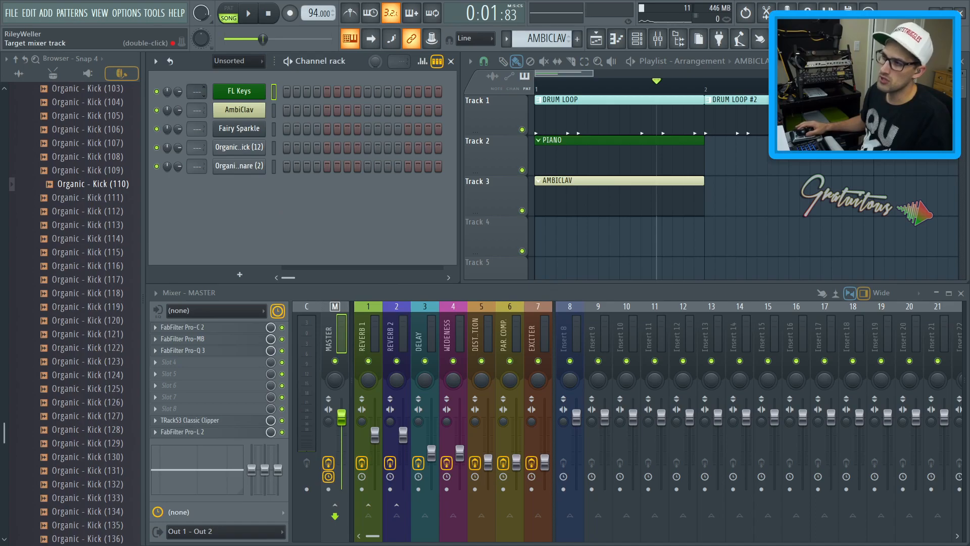
{"action": "scroll", "coordinate": [198, 90], "scroll_direction": "up", "scroll_amount": 8}
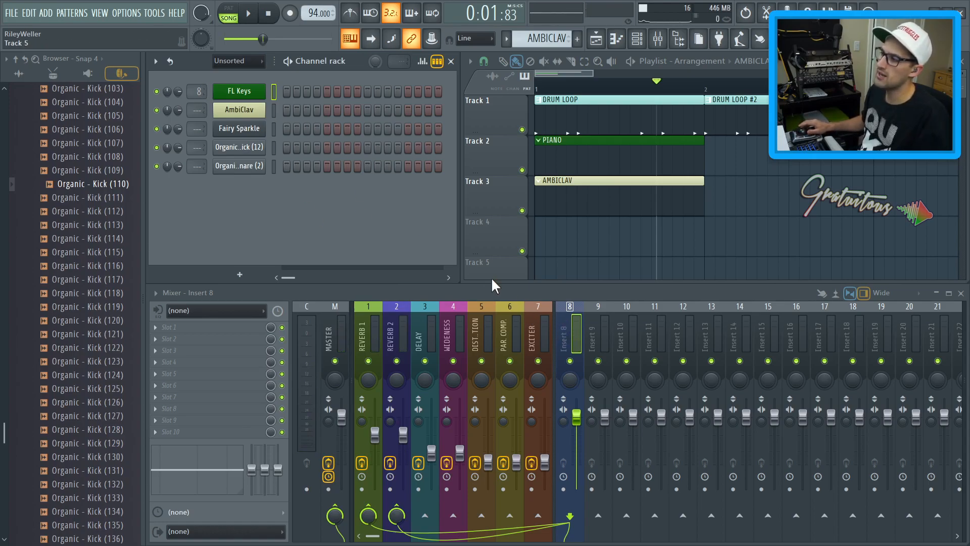
{"action": "right_click", "coordinate": [569, 323]}
{"action": "mouse_move", "coordinate": [616, 328]}
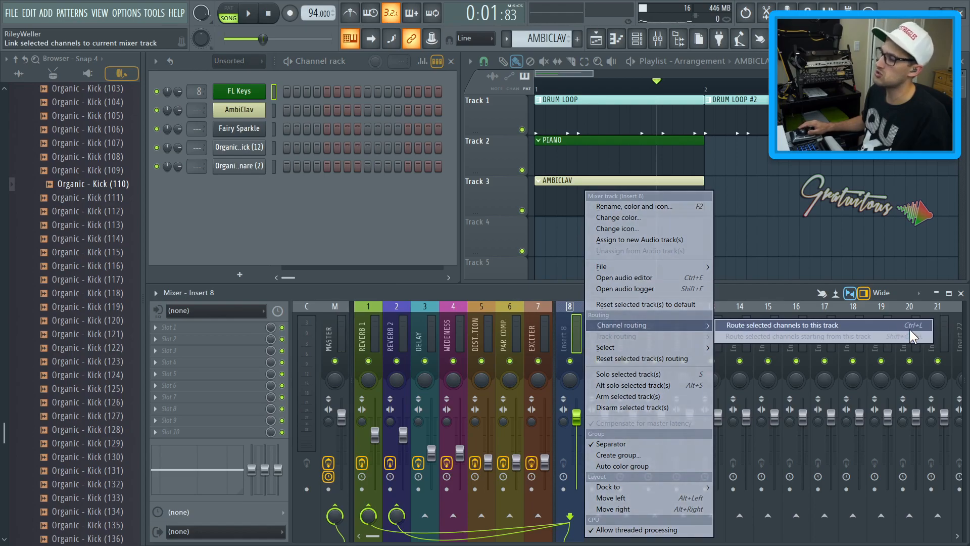
{"action": "left_click", "coordinate": [276, 107]}
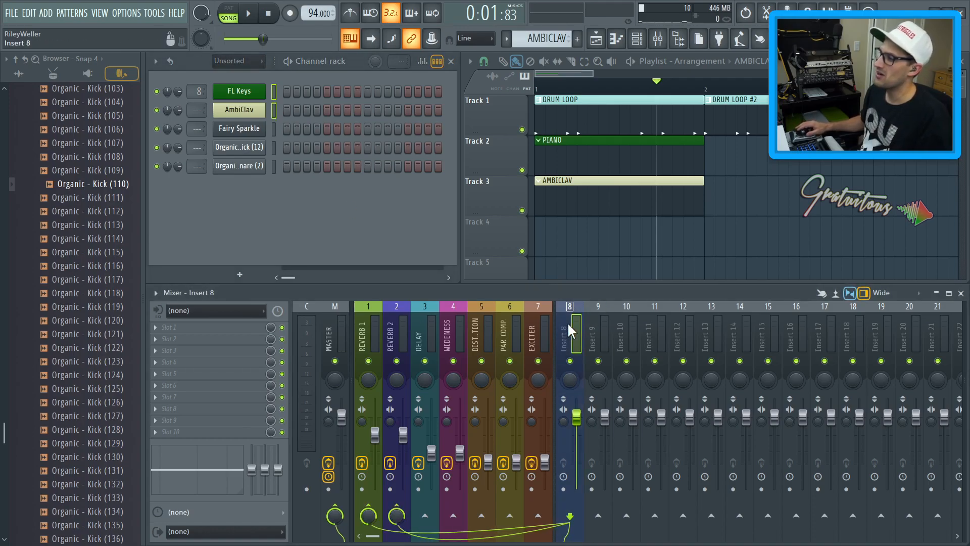
{"action": "key", "text": "ctrl+l"}
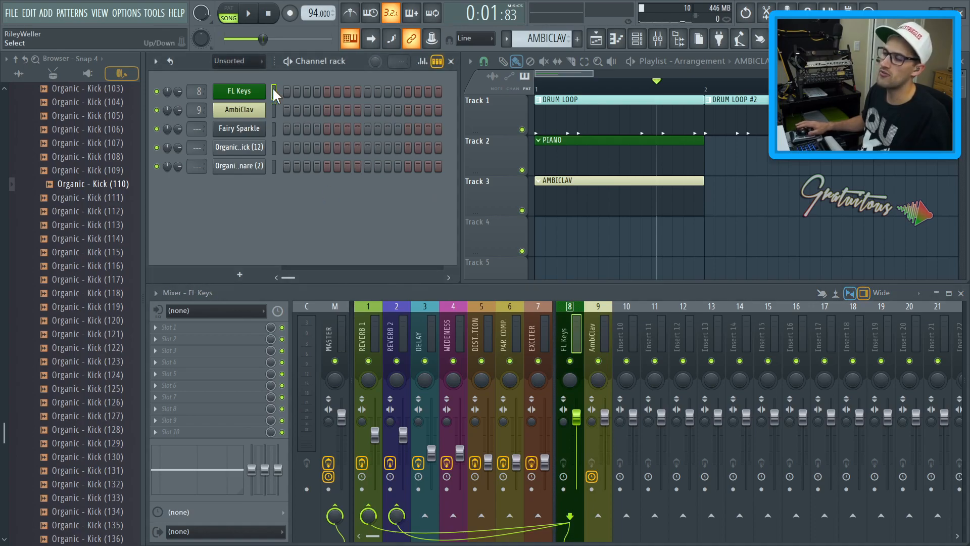
Delete the PIANO and AMBICLAV clips from the playlist and play the song from the start
{"action": "key", "text": "Down"}
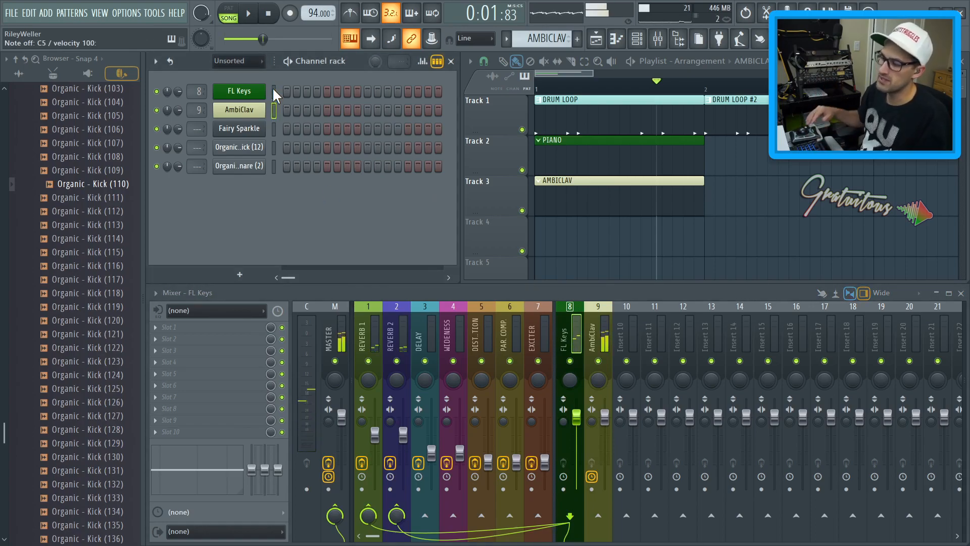
{"action": "right_click", "coordinate": [560, 193]}
{"action": "right_click", "coordinate": [568, 168]}
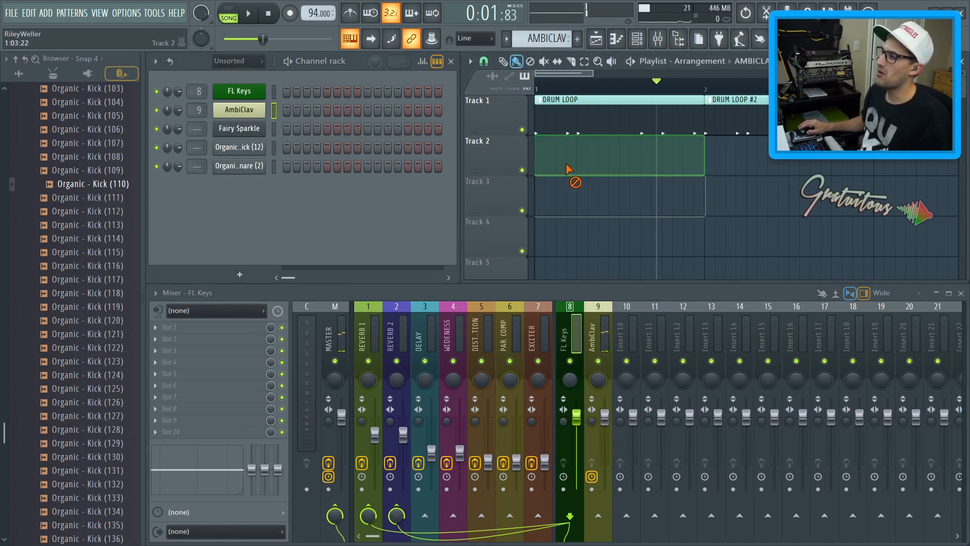
{"action": "key", "text": "Home"}
{"action": "key", "text": "space"}
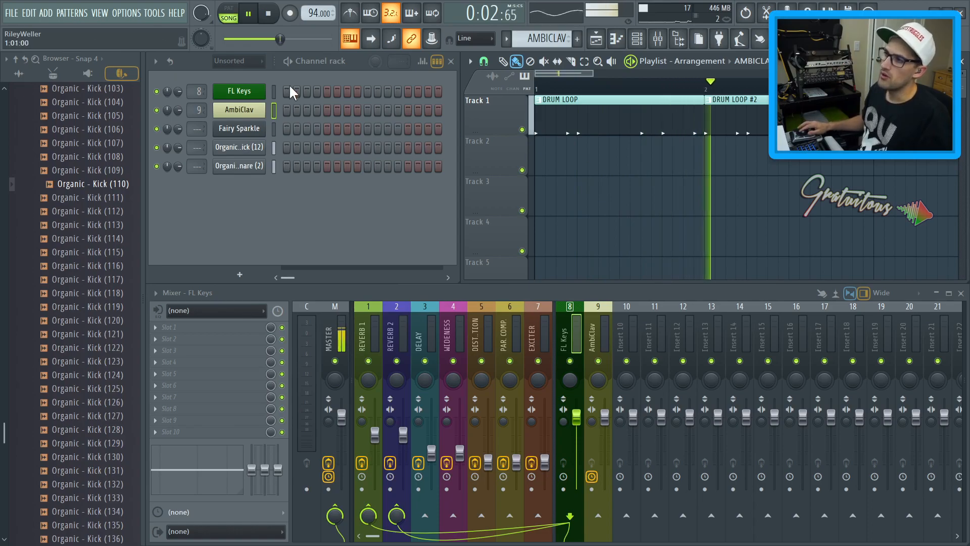
{"action": "key", "text": "space"}
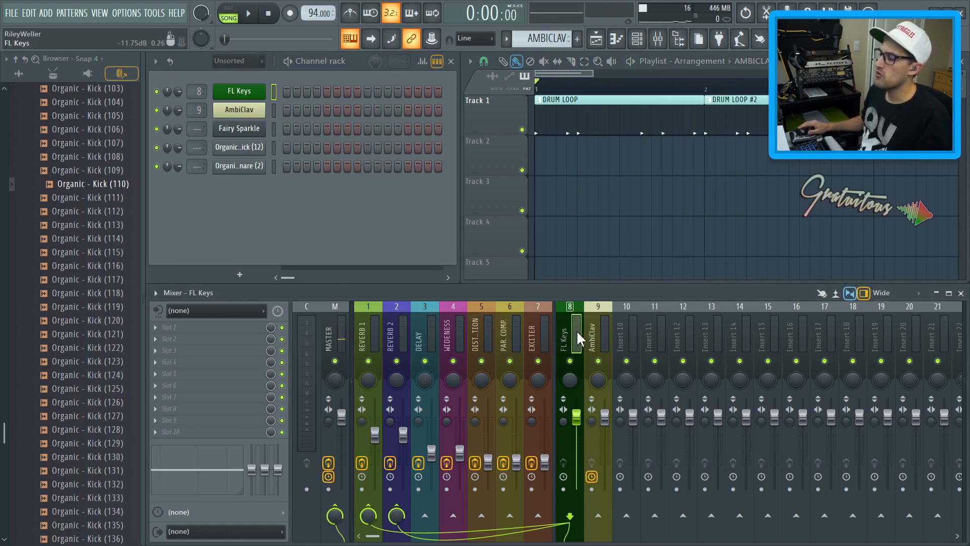
{"action": "left_click", "coordinate": [425, 515]}
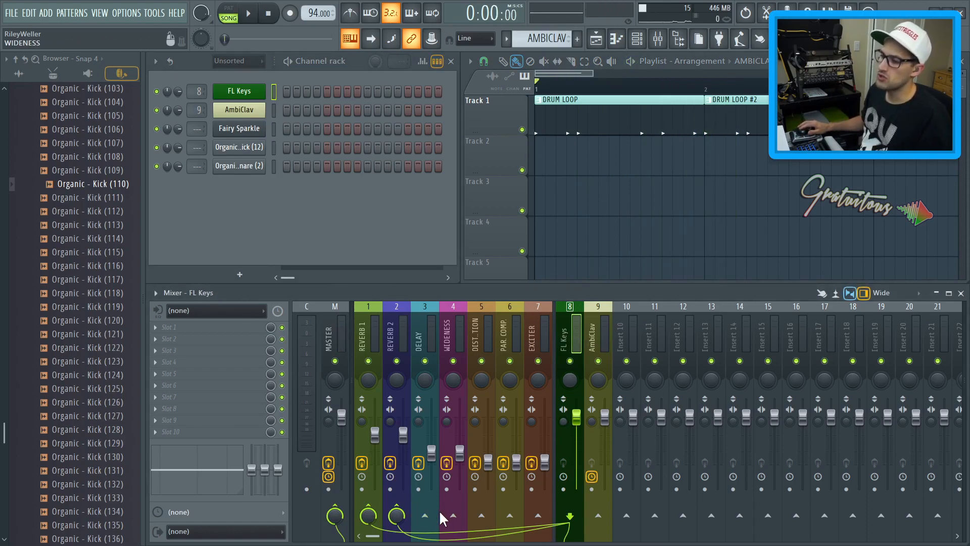
{"action": "left_click", "coordinate": [453, 516]}
{"action": "left_click", "coordinate": [453, 515]}
{"action": "left_click", "coordinate": [424, 515]}
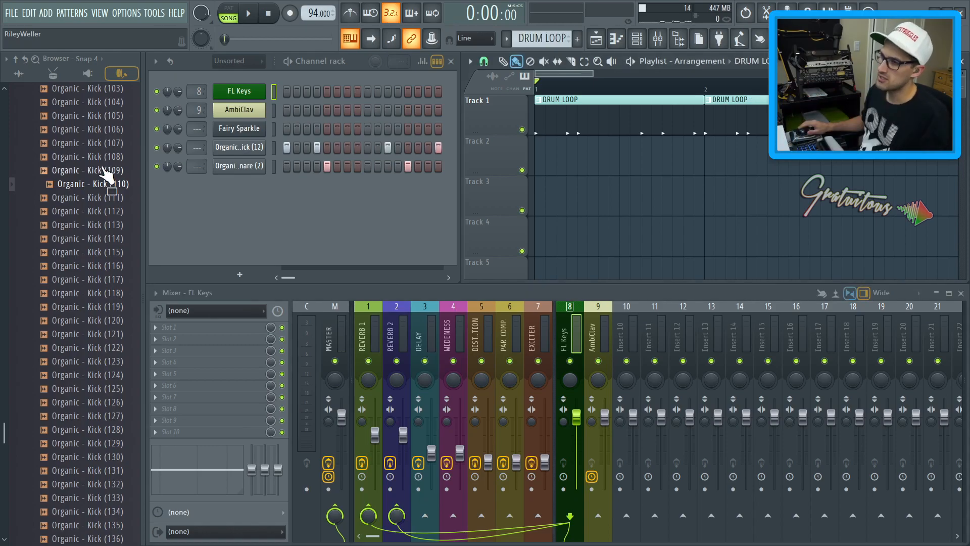
Add the Organic - HiHat (1) sample from the Closed Hats folder to the channel rack
{"action": "scroll", "coordinate": [95, 170], "scroll_direction": "up", "scroll_amount": 20}
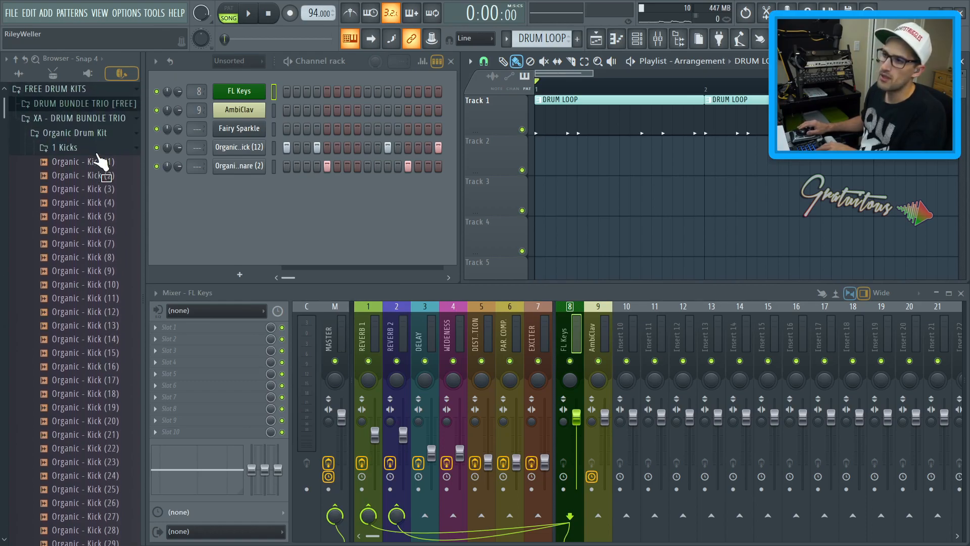
{"action": "left_click", "coordinate": [97, 147]}
{"action": "left_click", "coordinate": [97, 192]}
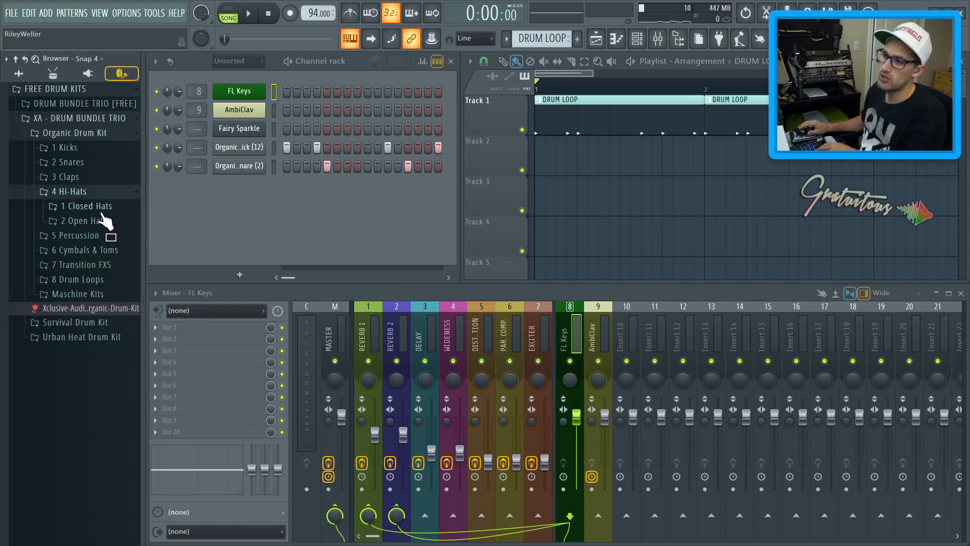
{"action": "left_click", "coordinate": [91, 206]}
{"action": "scroll", "coordinate": [103, 219], "scroll_direction": "down", "scroll_amount": 15}
{"action": "scroll", "coordinate": [103, 218], "scroll_direction": "up", "scroll_amount": 15}
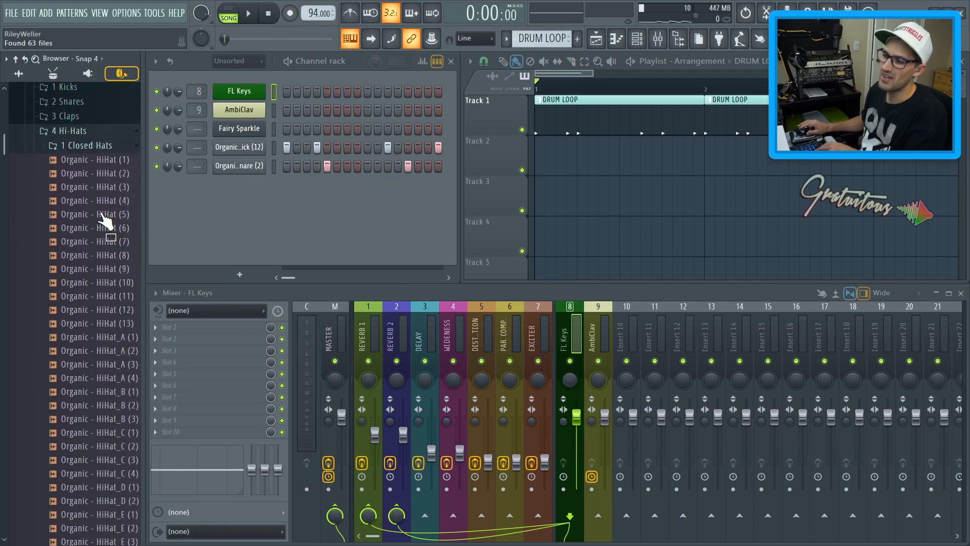
{"action": "left_click", "coordinate": [104, 221]}
{"action": "left_click_drag", "start_coordinate": [107, 230], "coordinate": [284, 185]}
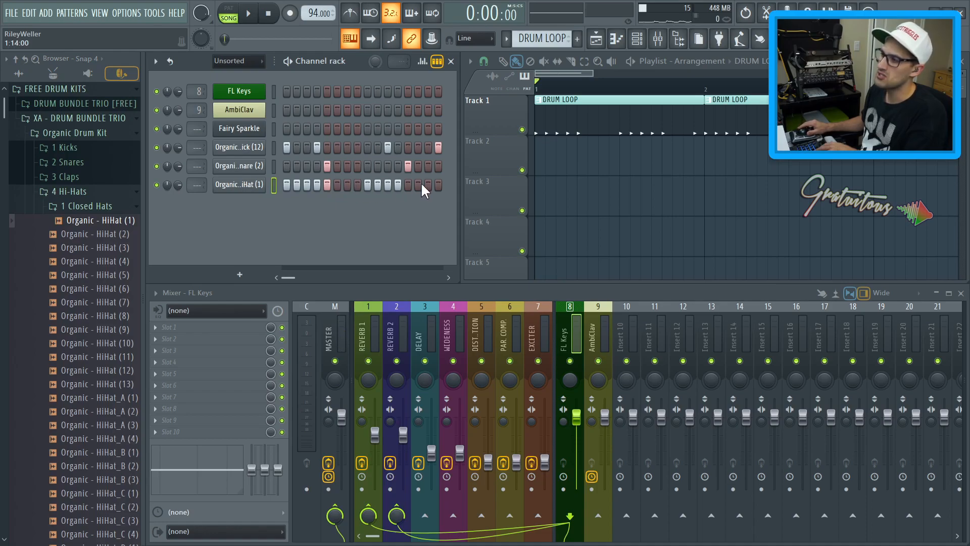
Add Organic - HiHat (2) to the channel rack and place steps in its row while the loop plays
{"action": "left_click", "coordinate": [119, 235]}
{"action": "left_click_drag", "start_coordinate": [120, 235], "coordinate": [305, 205]}
{"action": "left_click", "coordinate": [306, 204]}
{"action": "key", "text": "space"}
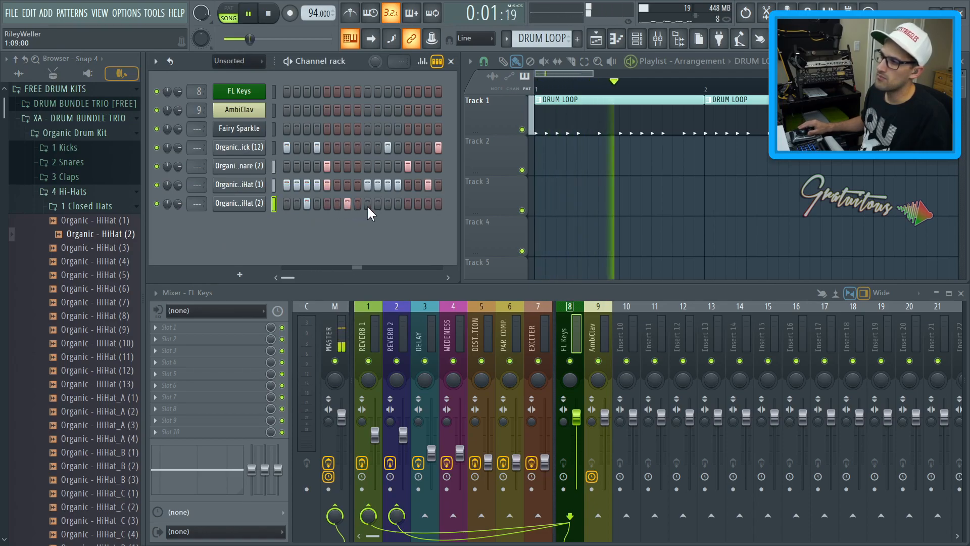
{"action": "left_click", "coordinate": [417, 203]}
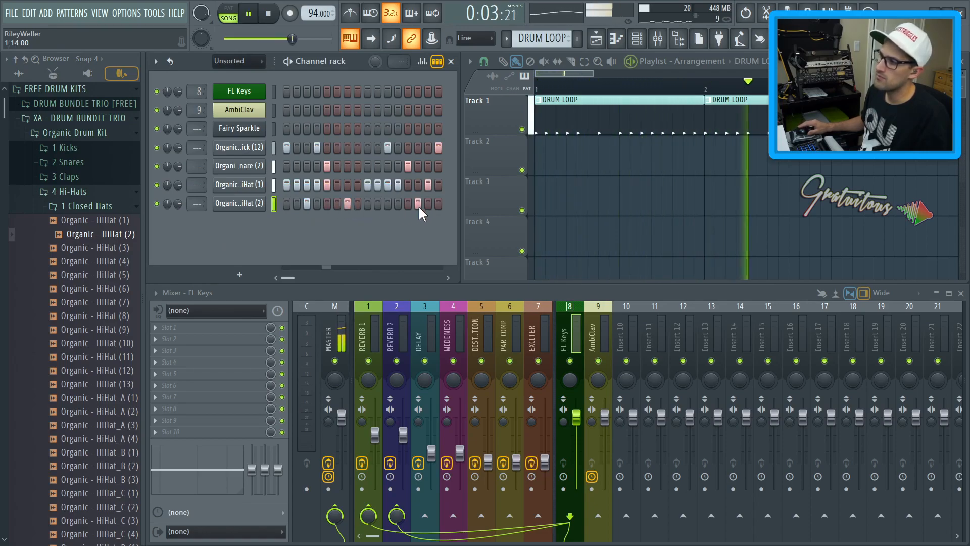
Lower the Organic - HiHat (1) channel volume to 69% and stop playback
{"action": "scroll", "coordinate": [177, 186], "scroll_direction": "down", "scroll_amount": 4}
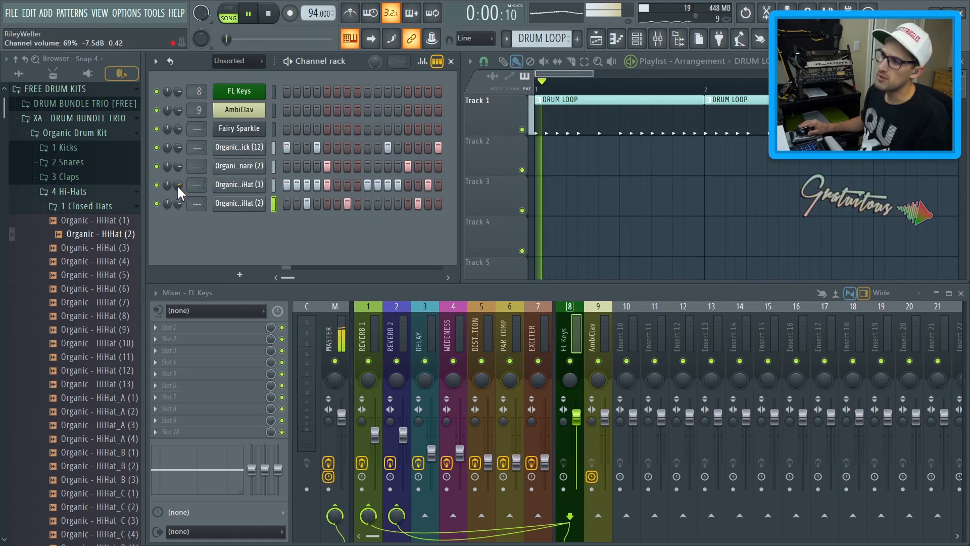
{"action": "scroll", "coordinate": [178, 207], "scroll_direction": "down", "scroll_amount": 3}
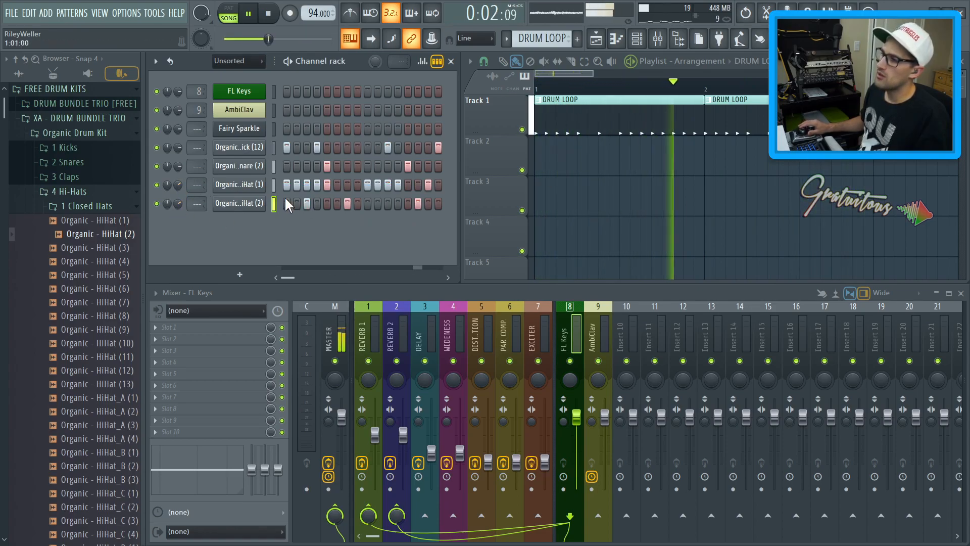
{"action": "key", "text": "space"}
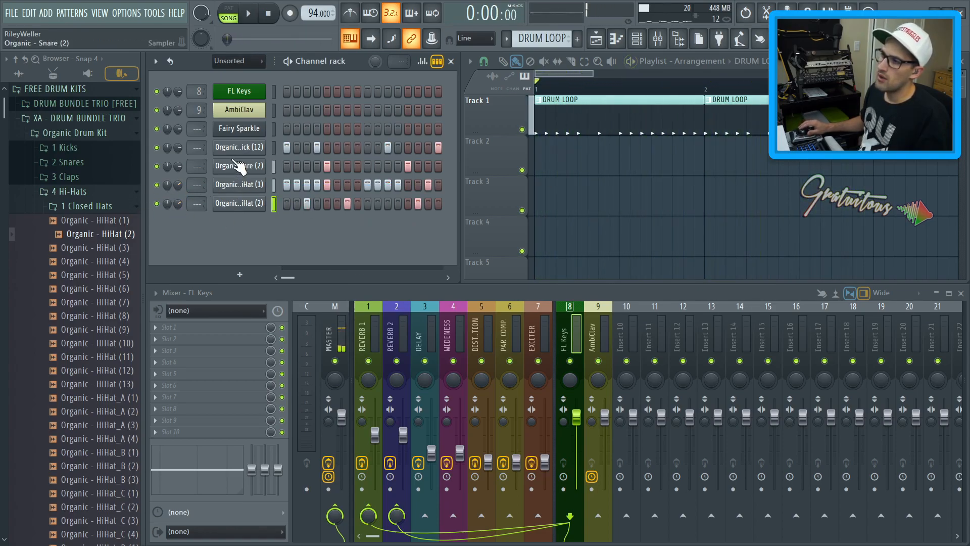
Add the Organic - Kick (19) sample from the Kicks folder to the channel rack
{"action": "left_click", "coordinate": [102, 148]}
{"action": "scroll", "coordinate": [106, 176], "scroll_direction": "down", "scroll_amount": 4}
{"action": "left_click", "coordinate": [111, 243]}
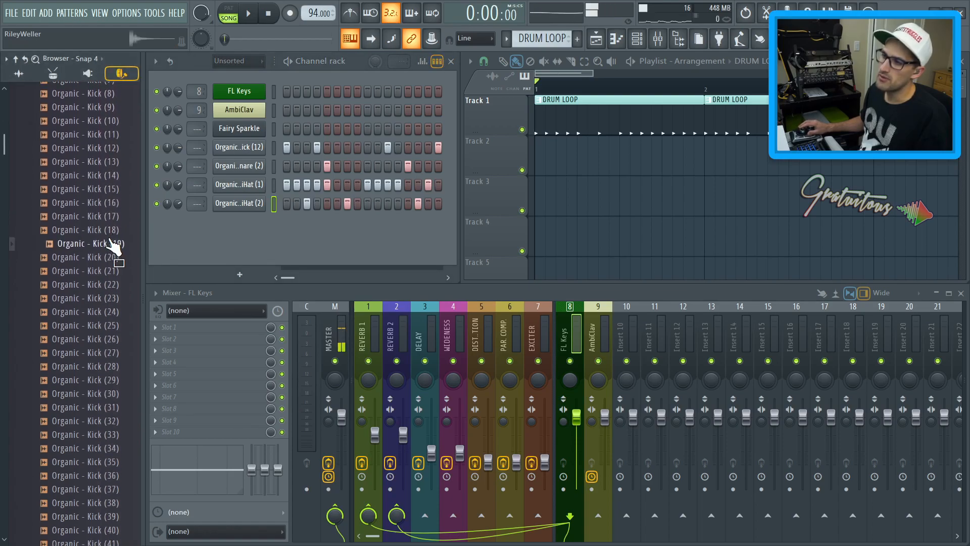
{"action": "left_click_drag", "start_coordinate": [176, 238], "coordinate": [202, 241]}
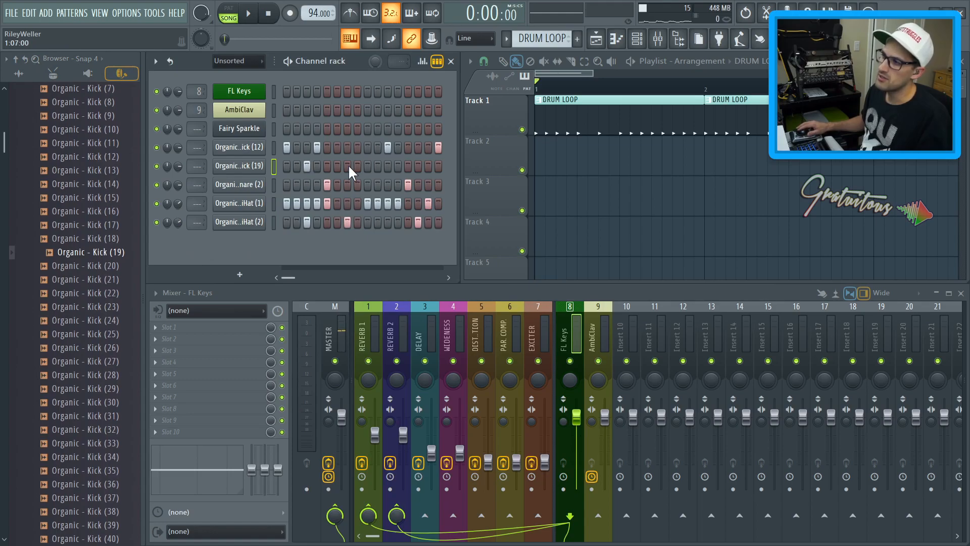
Place two steps in the Organic - Kick (19) row while the loop plays, then stop playback
{"action": "key", "text": "space"}
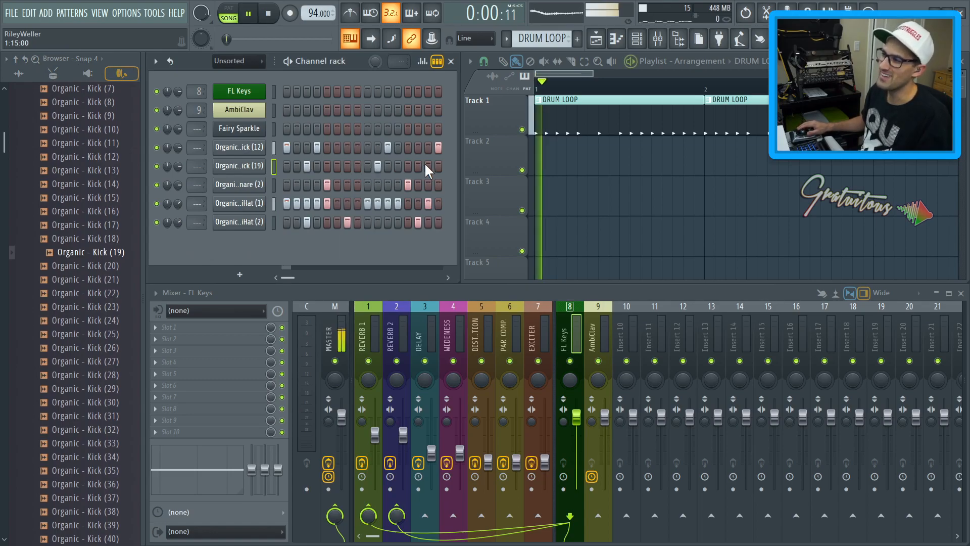
{"action": "left_click", "coordinate": [340, 167]}
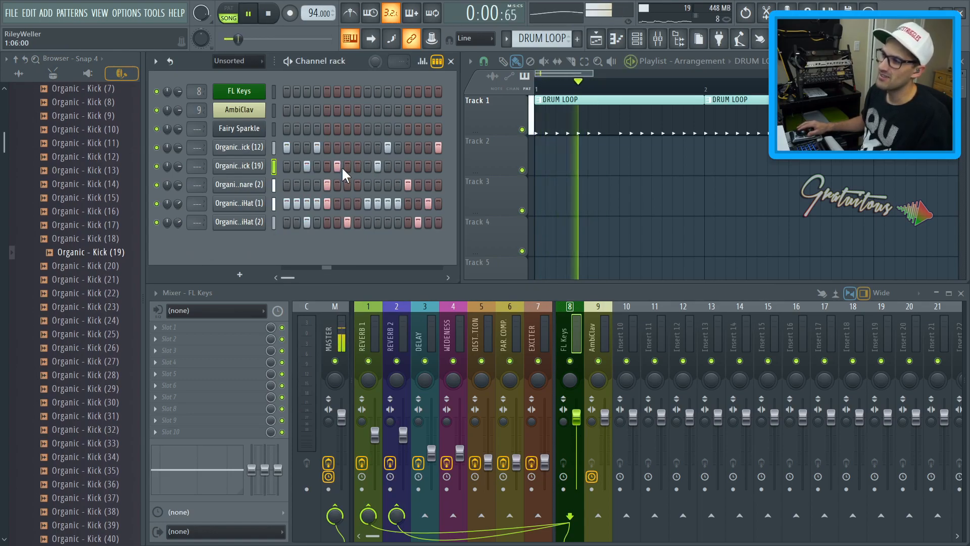
{"action": "left_click", "coordinate": [428, 166]}
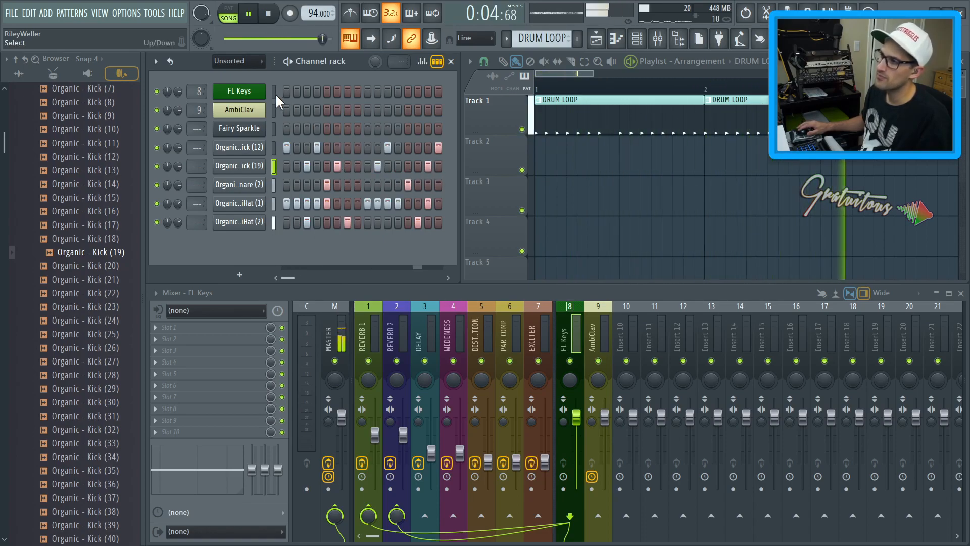
{"action": "key", "text": "space"}
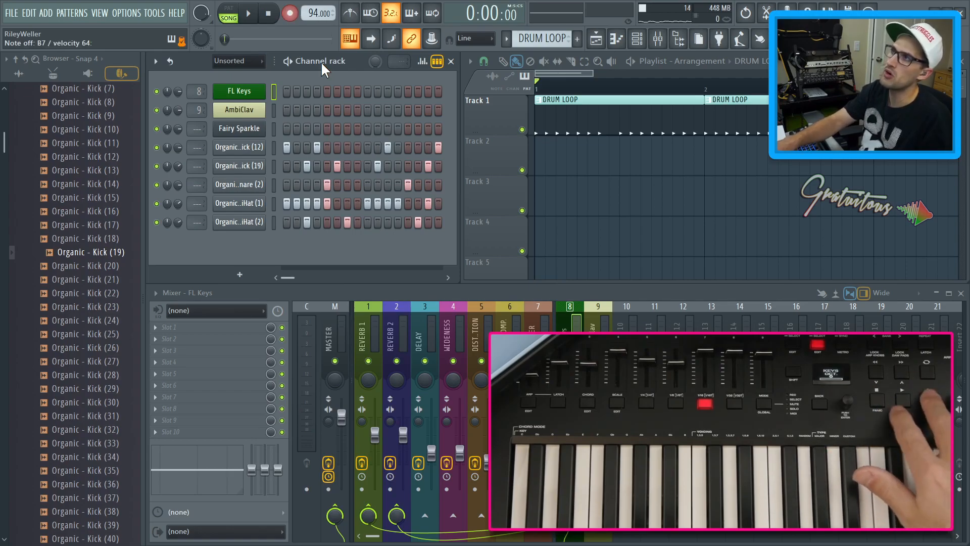
Switch to the PIANO pattern and play it
{"action": "key", "text": "space"}
{"action": "key", "text": "space"}
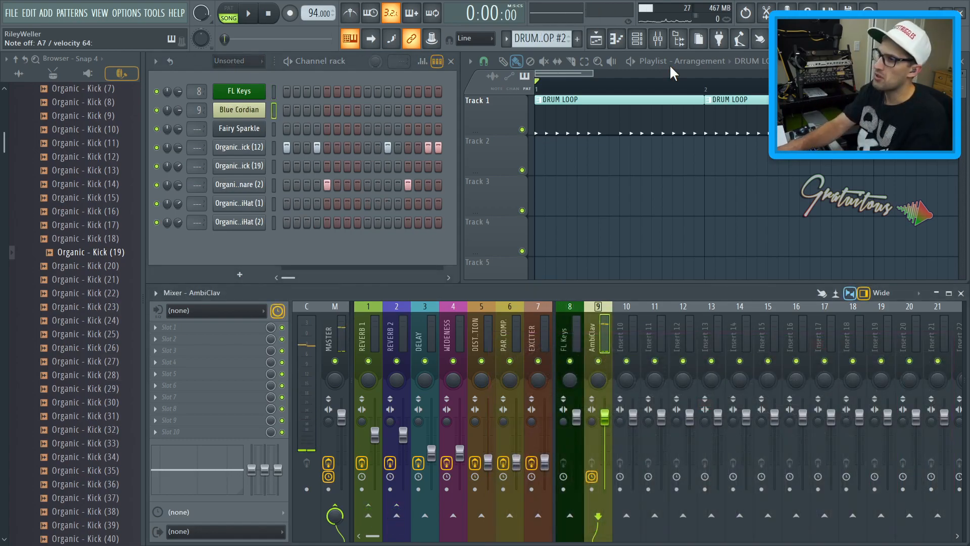
{"action": "key", "text": "space"}
{"action": "key", "text": "KP_Add"}
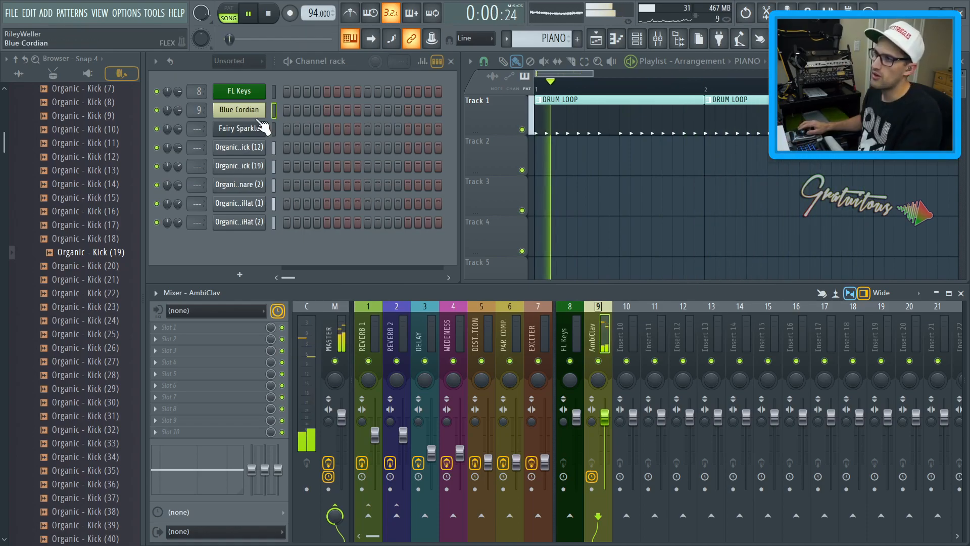
Lower the channel 9 instrument's channel volume to 60%
{"action": "left_click", "coordinate": [239, 109]}
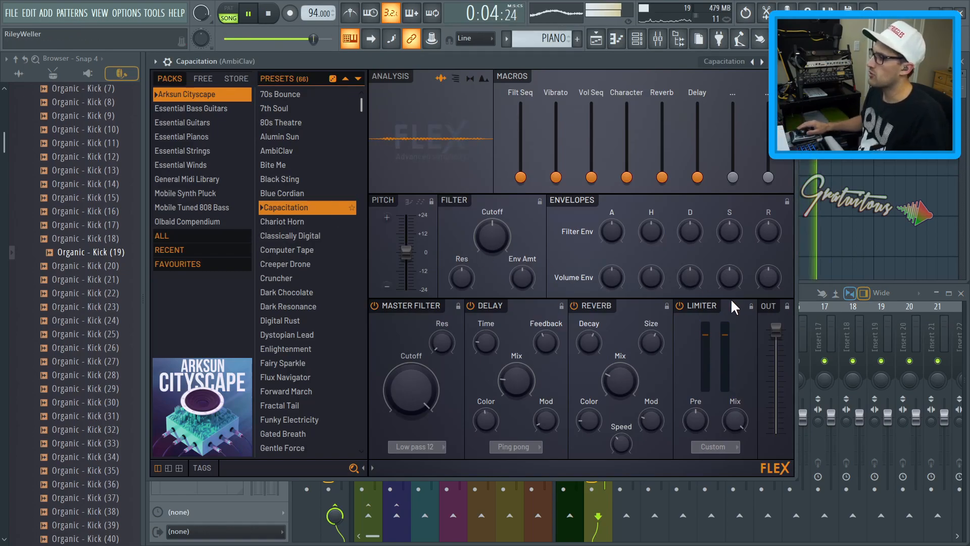
{"action": "key", "text": "Escape"}
{"action": "left_click_drag", "start_coordinate": [178, 110], "coordinate": [178, 122]}
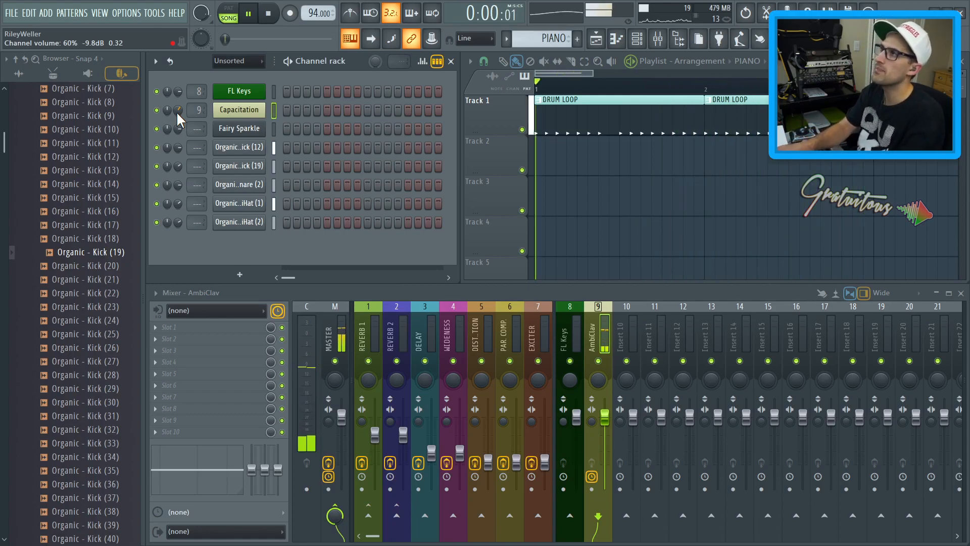
Load the Violas Staccato preset from the Essential Strings pack into the channel 9 Flex instrument
{"action": "left_click", "coordinate": [239, 109]}
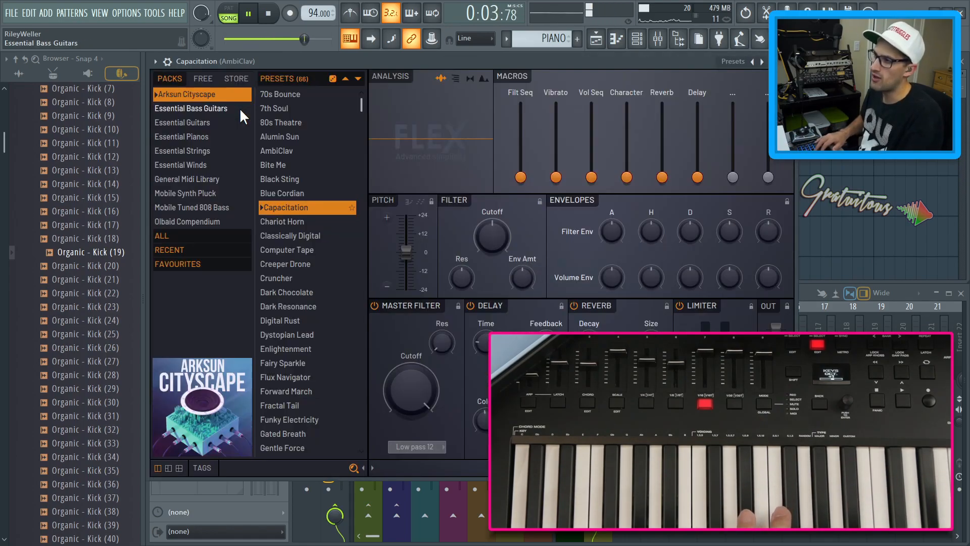
{"action": "left_click", "coordinate": [285, 222]}
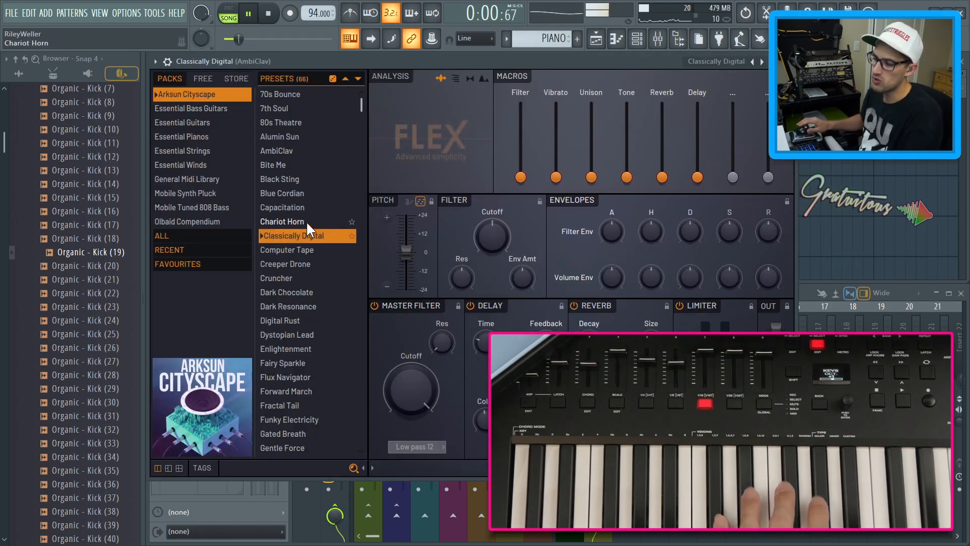
{"action": "left_click", "coordinate": [217, 151]}
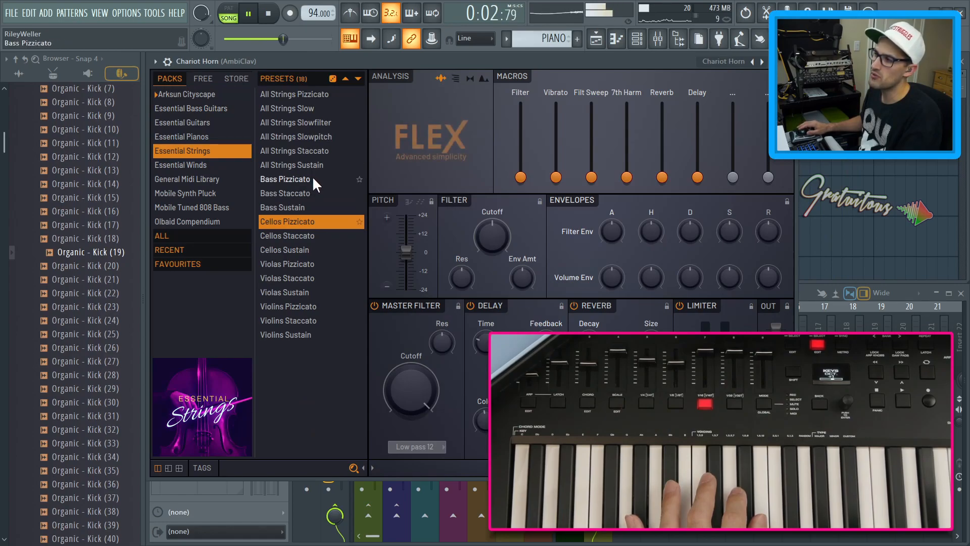
{"action": "left_click", "coordinate": [305, 250]}
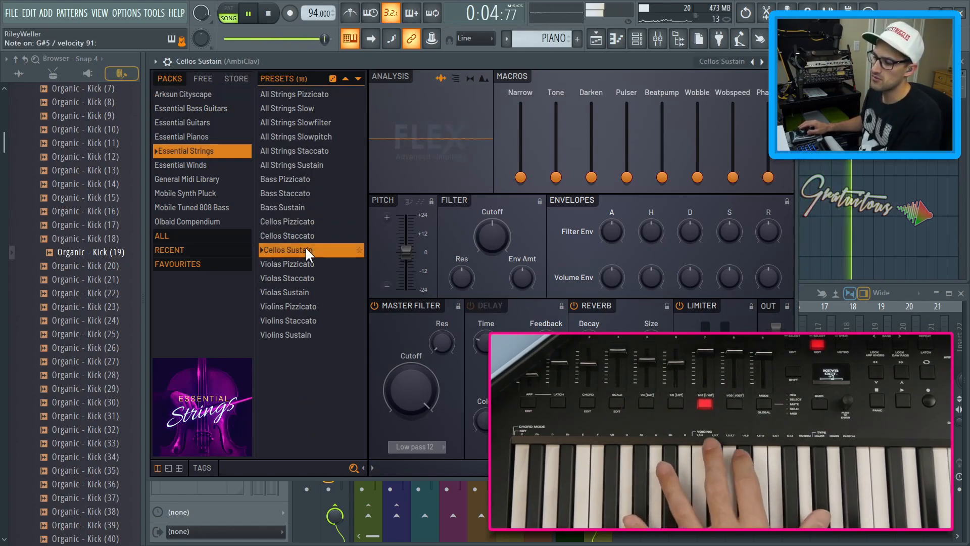
{"action": "left_click", "coordinate": [304, 278]}
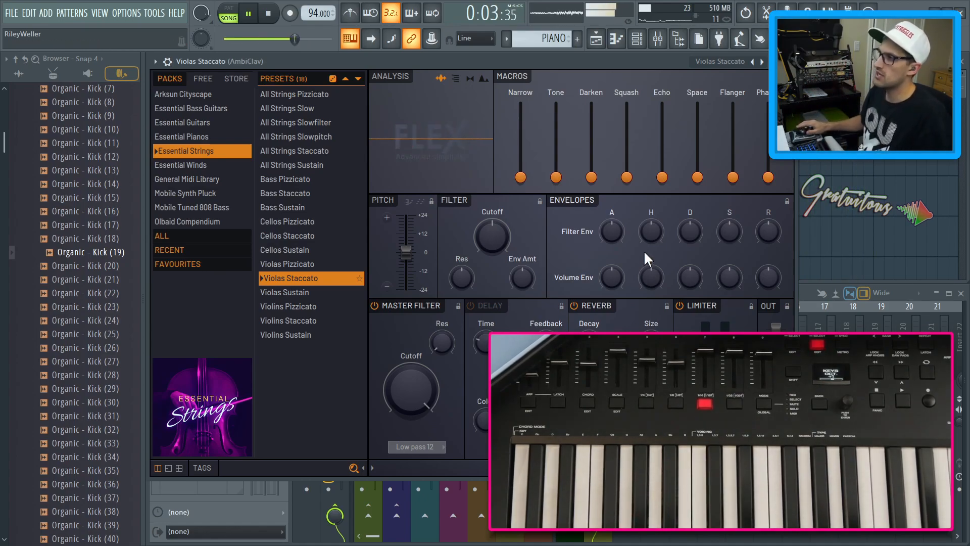
{"action": "key", "text": "Escape"}
Play the song and inspect the FabFilter Pro-Q 3 on the master track
{"action": "key", "text": "space"}
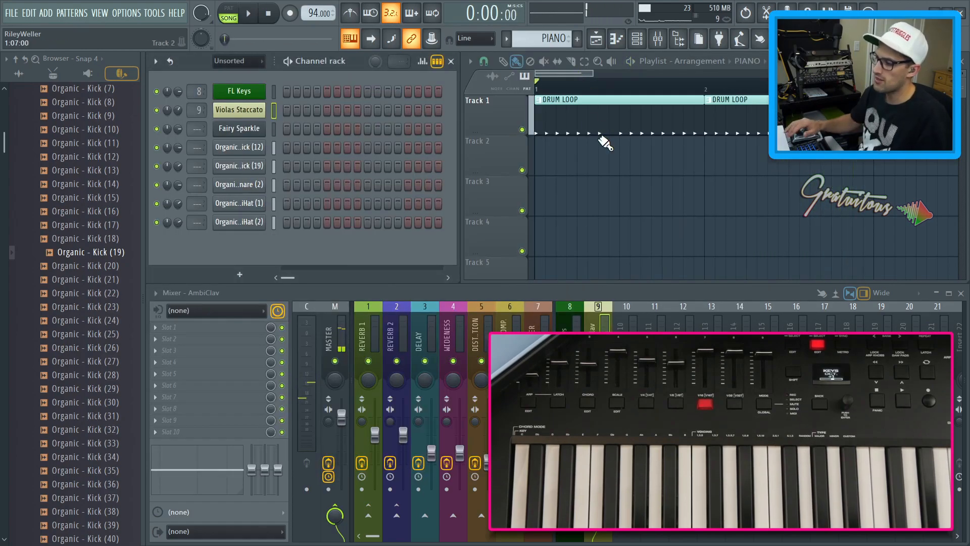
{"action": "key", "text": "space"}
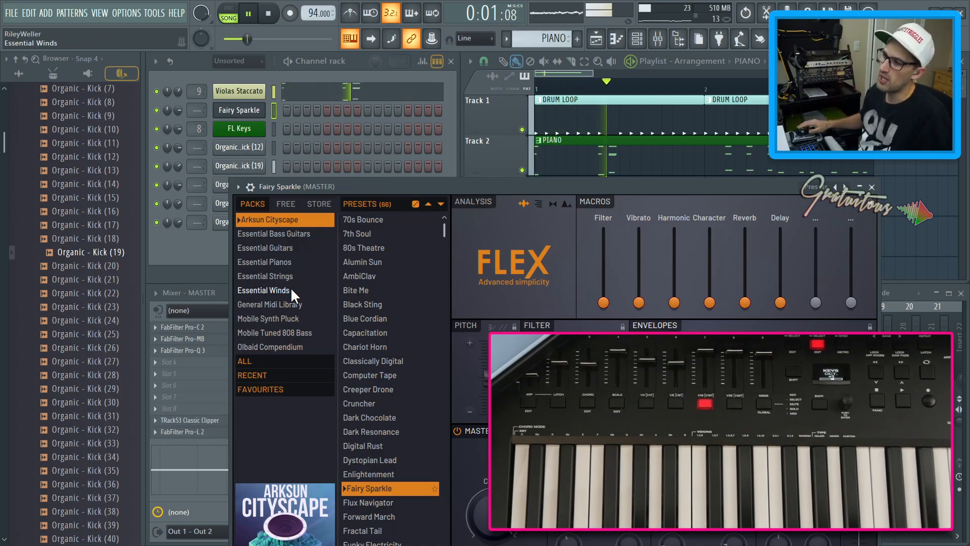
{"action": "key", "text": "Escape"}
{"action": "left_click", "coordinate": [238, 351]}
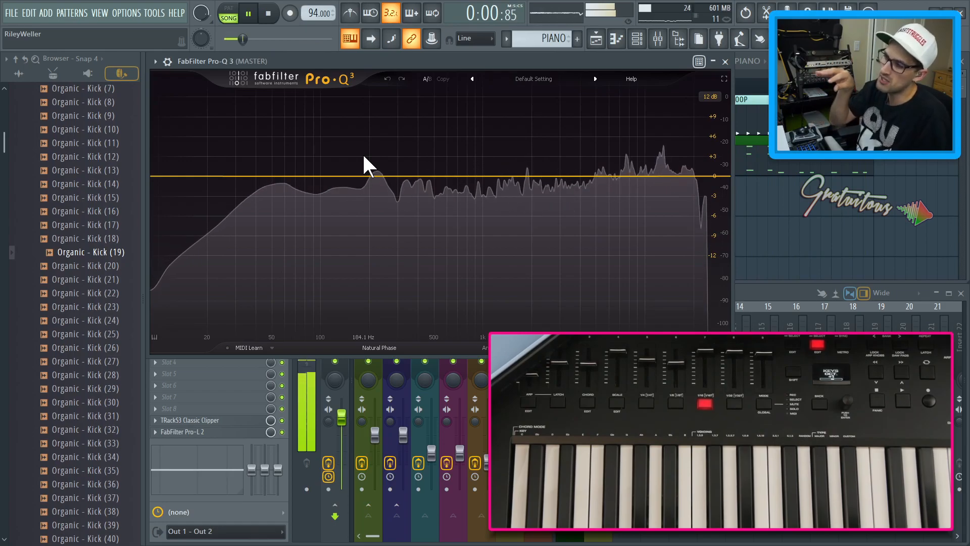
{"action": "key", "text": "Escape"}
Audition presets on the Fairy Sparkle Flex instrument and load the Pure Feather preset
{"action": "left_click", "coordinate": [259, 111]}
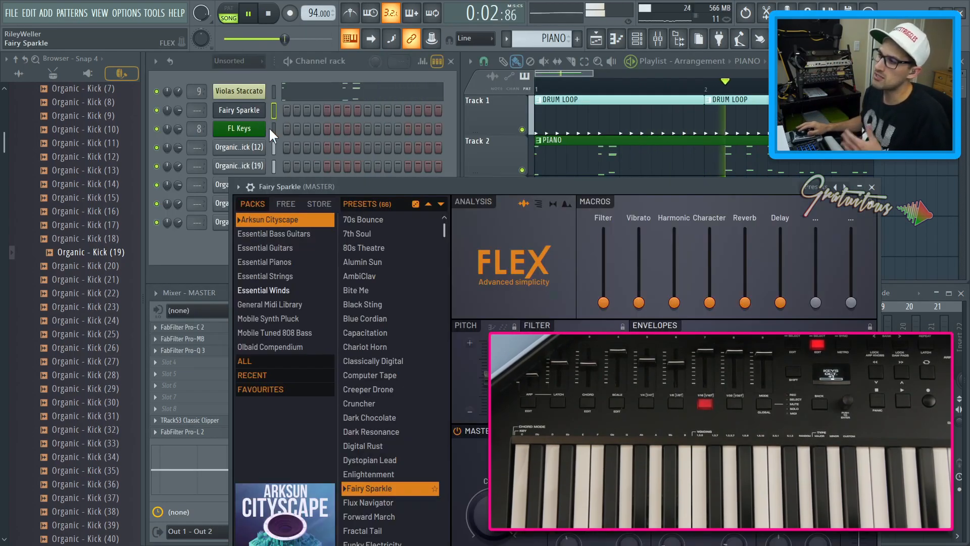
{"action": "left_click", "coordinate": [369, 219]}
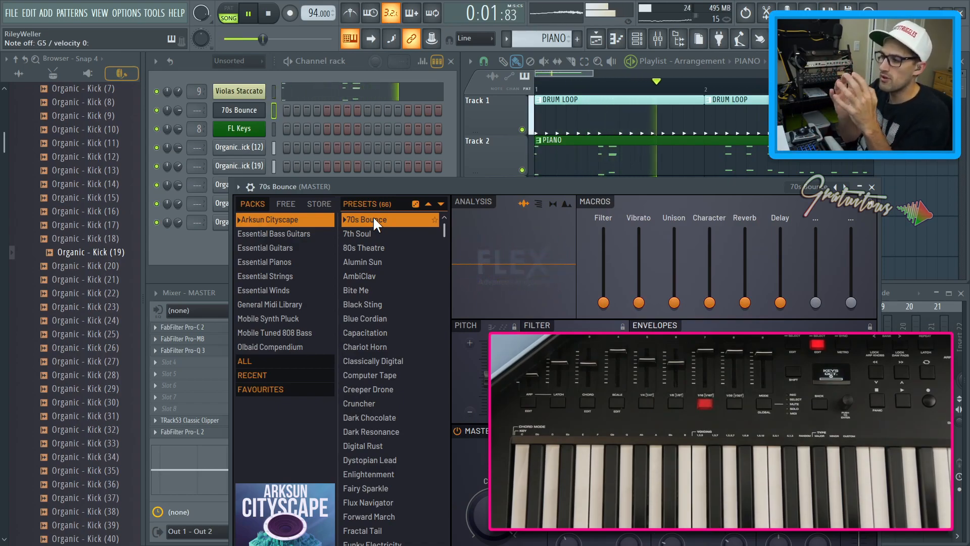
{"action": "left_click", "coordinate": [363, 248]}
{"action": "key", "text": "space"}
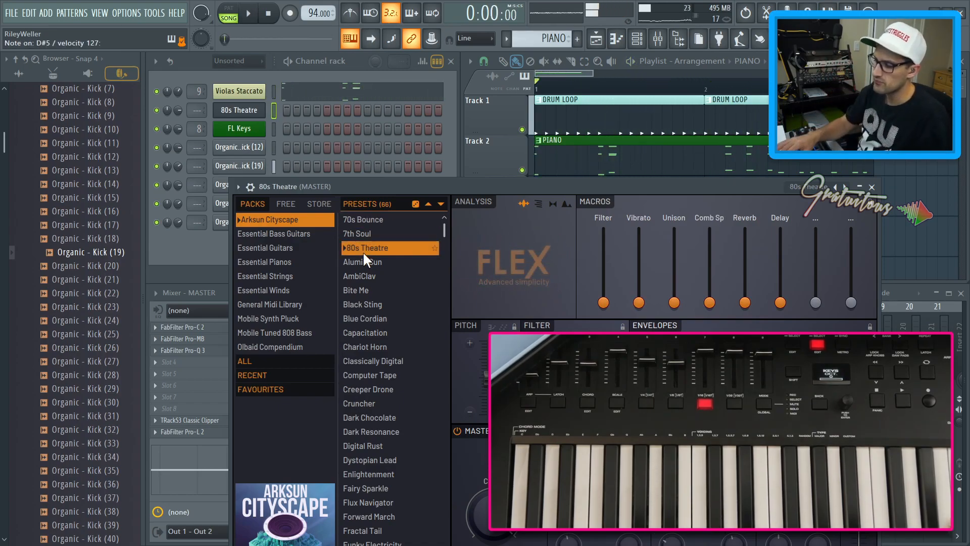
{"action": "scroll", "coordinate": [365, 320], "scroll_direction": "down", "scroll_amount": 2}
{"action": "scroll", "coordinate": [362, 395], "scroll_direction": "down", "scroll_amount": 10}
{"action": "left_click", "coordinate": [363, 399]}
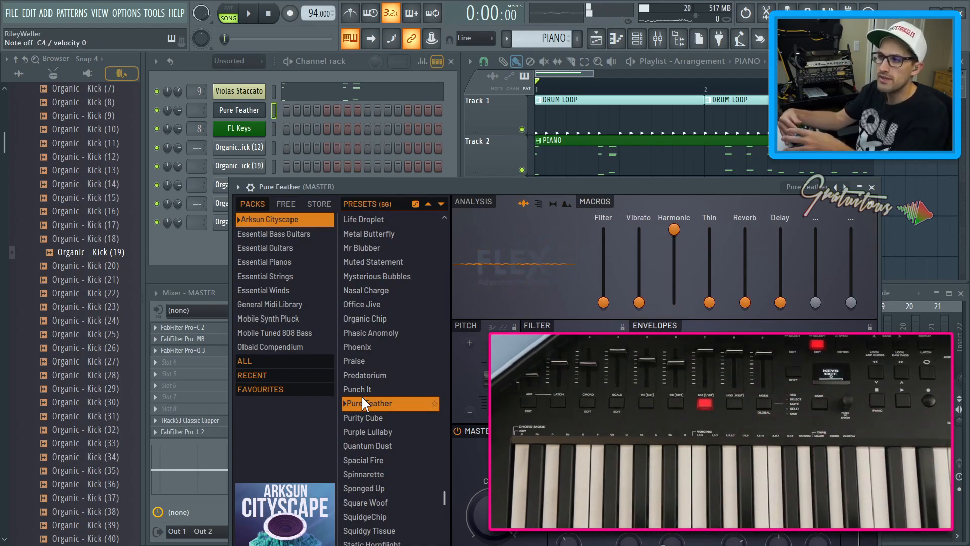
Open the Violas Staccato channel's Flex instrument to review its preset, then close it
{"action": "left_click", "coordinate": [356, 74]}
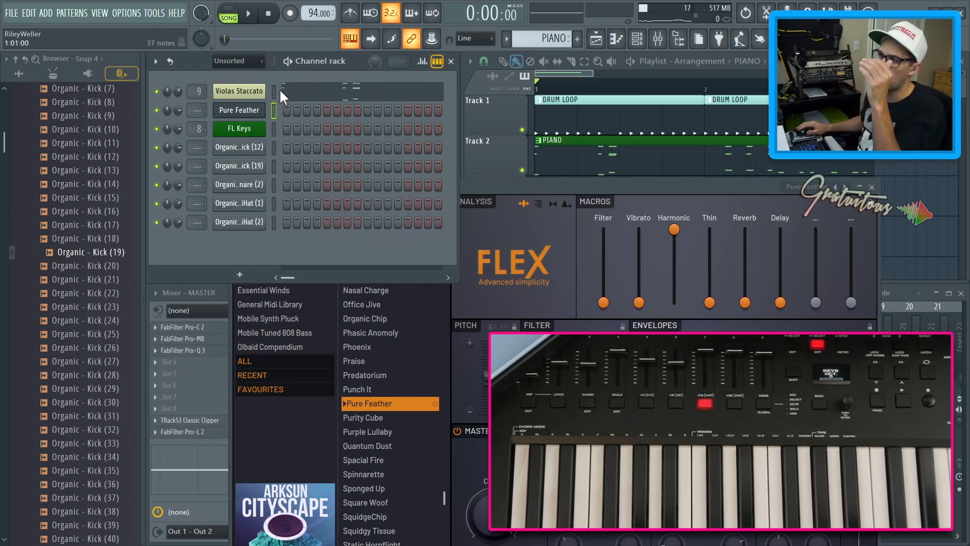
{"action": "left_click", "coordinate": [468, 170]}
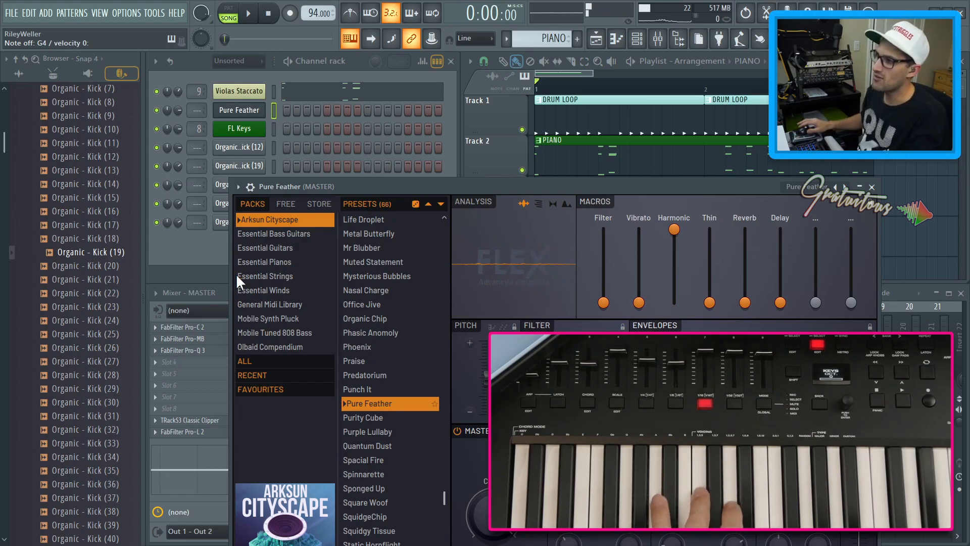
{"action": "left_click", "coordinate": [264, 90]}
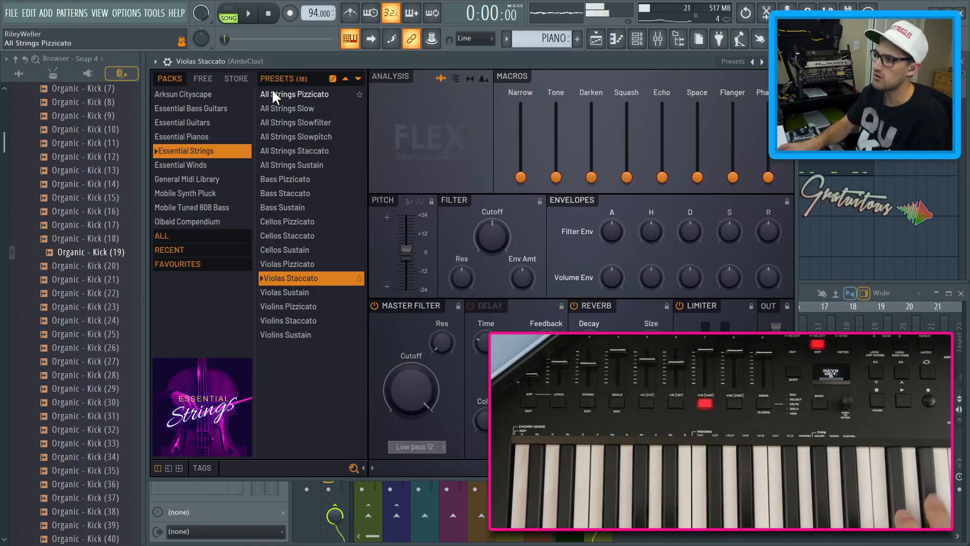
{"action": "key", "text": "Escape"}
Load the Synpluck Glass preset from the Mobile Synth Pluck pack into the Pure Feather channel's Flex instrument
{"action": "left_click", "coordinate": [275, 111]}
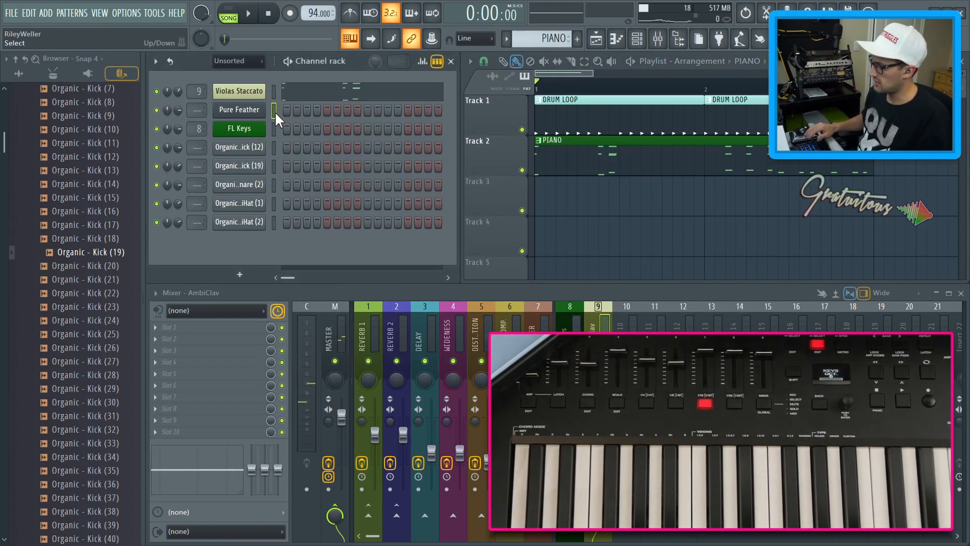
{"action": "left_click", "coordinate": [261, 113]}
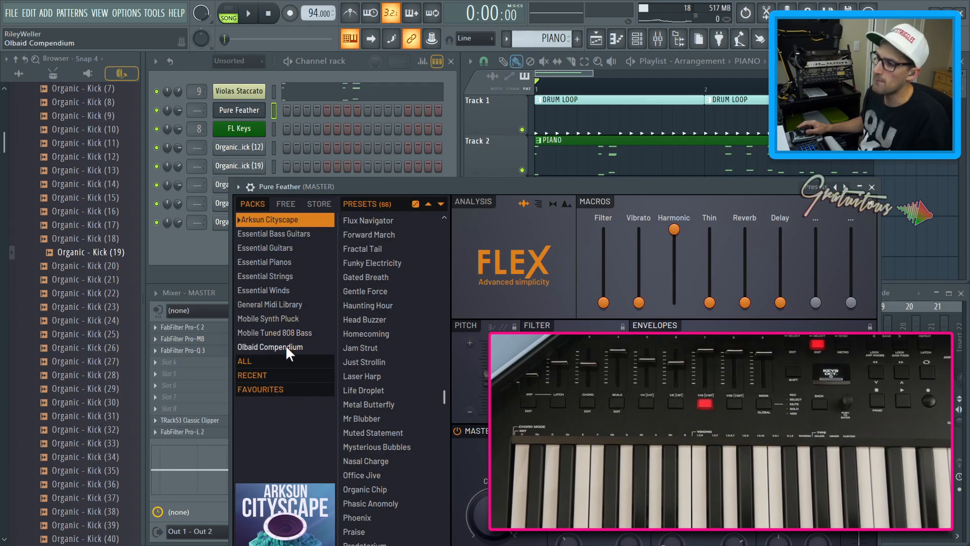
{"action": "left_click", "coordinate": [280, 317]}
{"action": "scroll", "coordinate": [355, 315], "scroll_direction": "down", "scroll_amount": 2}
{"action": "scroll", "coordinate": [355, 314], "scroll_direction": "down", "scroll_amount": 3}
{"action": "left_click_drag", "start_coordinate": [392, 186], "coordinate": [313, 60]}
{"action": "left_click", "coordinate": [310, 209]}
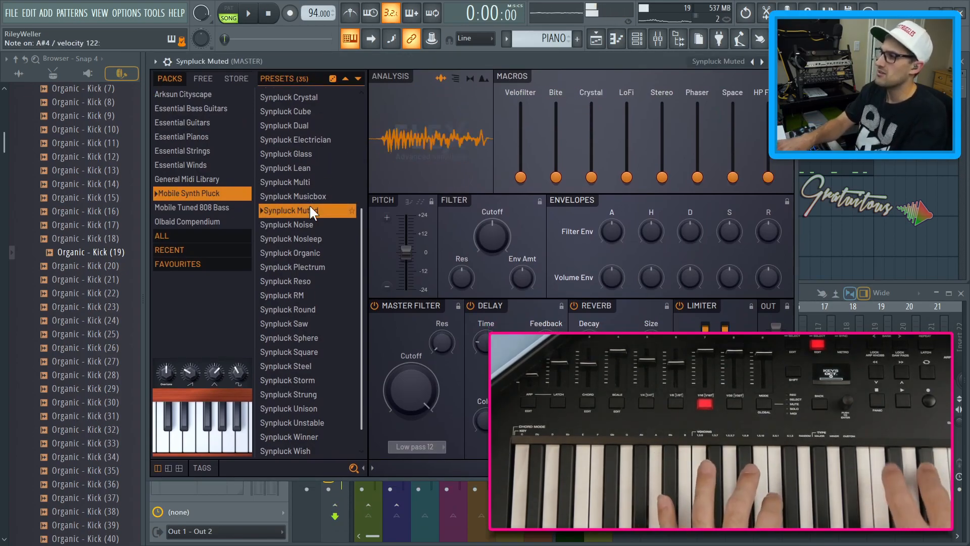
{"action": "left_click", "coordinate": [294, 280]}
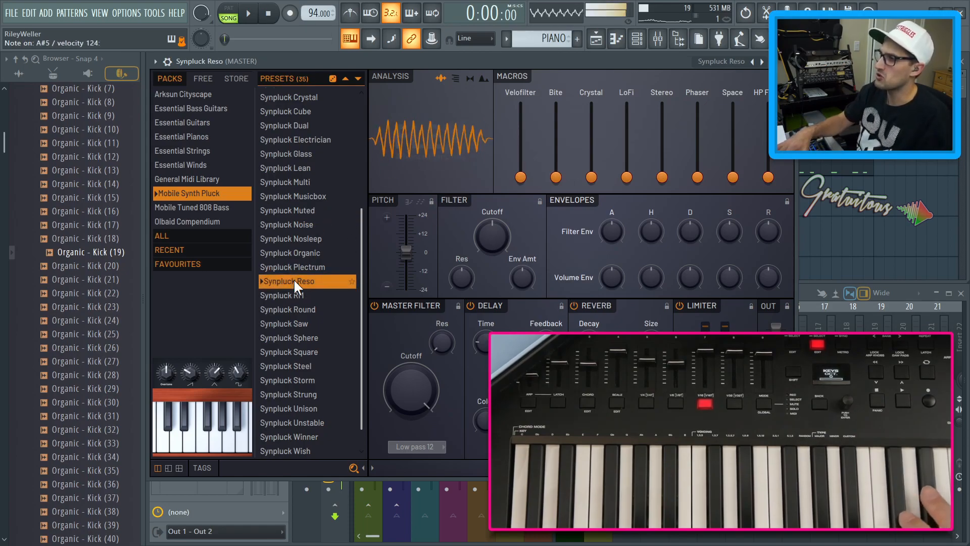
{"action": "left_click", "coordinate": [302, 152]}
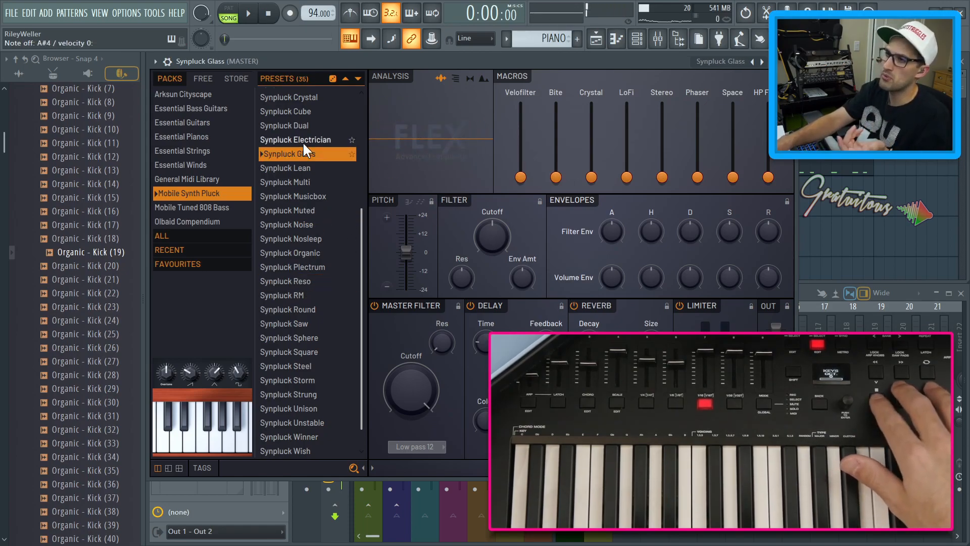
Audition the Synpluck Glass preset during playback, keep it selected and close the plugin
{"action": "key", "text": "space"}
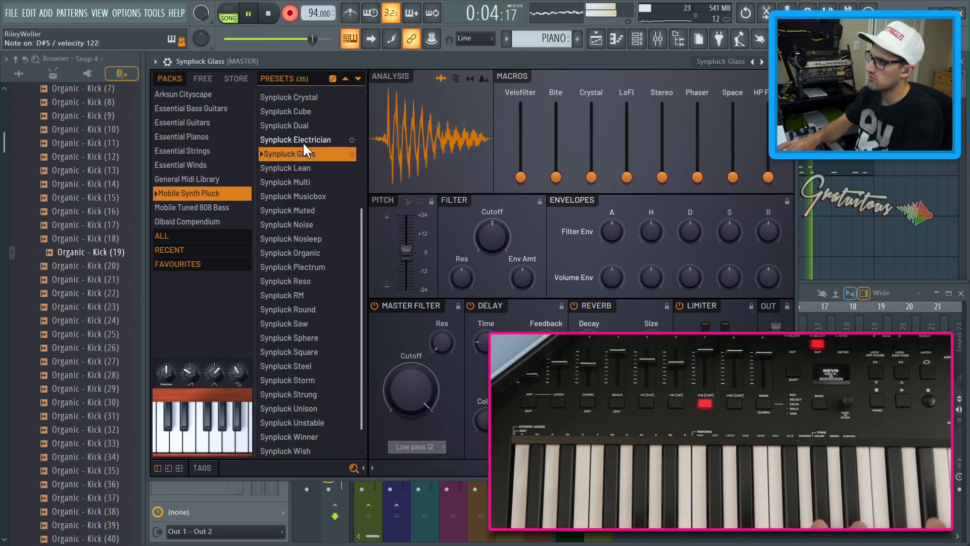
{"action": "key", "text": "space"}
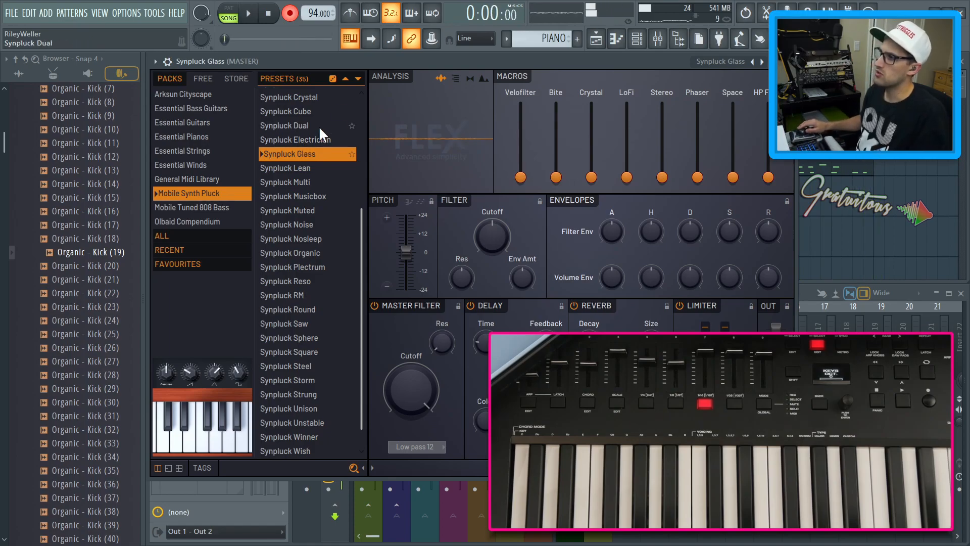
{"action": "left_click", "coordinate": [358, 79]}
{"action": "left_click", "coordinate": [299, 152]}
{"action": "key", "text": "Escape"}
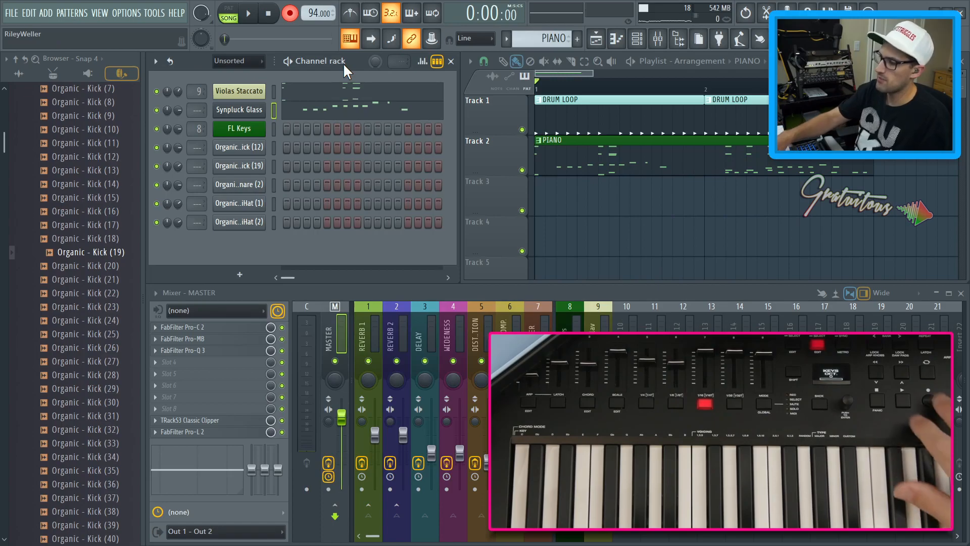
Turn off recording and undo the last recorded notes in the Violas Staccato pattern
{"action": "key", "text": "r"}
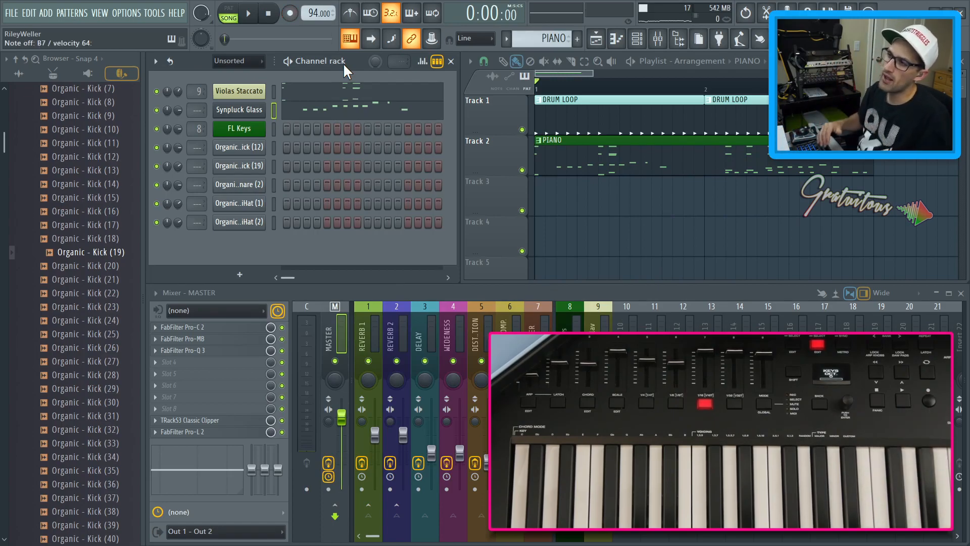
{"action": "key", "text": "ctrl+z"}
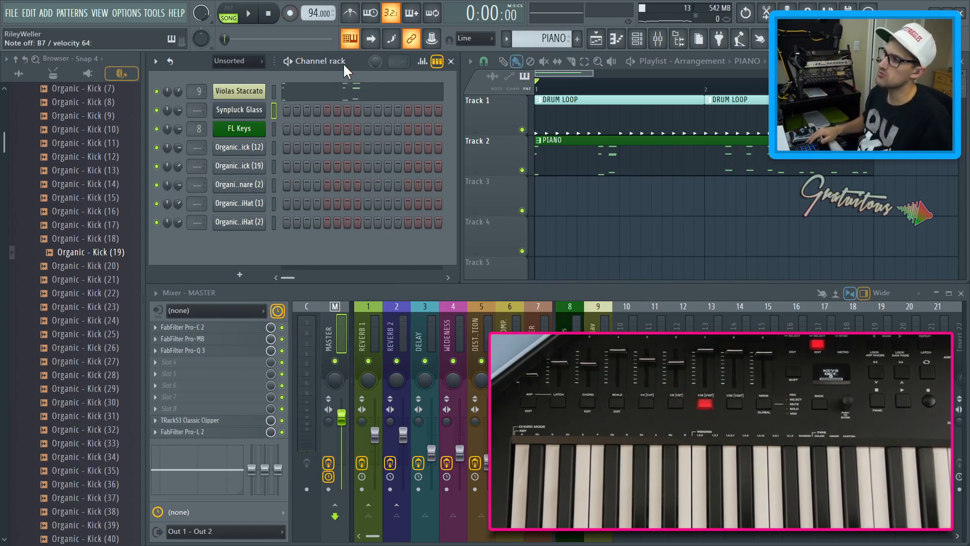
Paste the copied notes into a new pattern and place it at the start of Track 3
{"action": "key", "text": "KP_Add"}
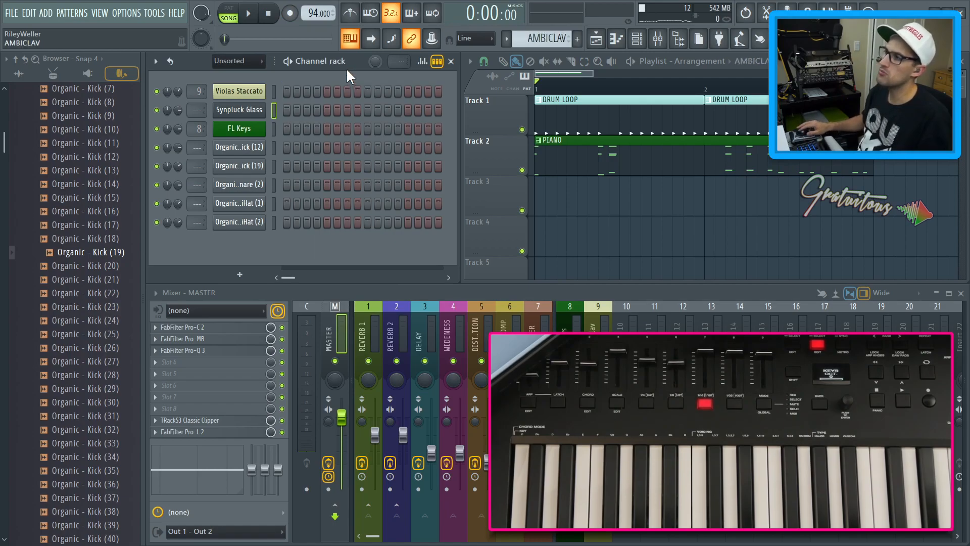
{"action": "key", "text": "ctrl+v"}
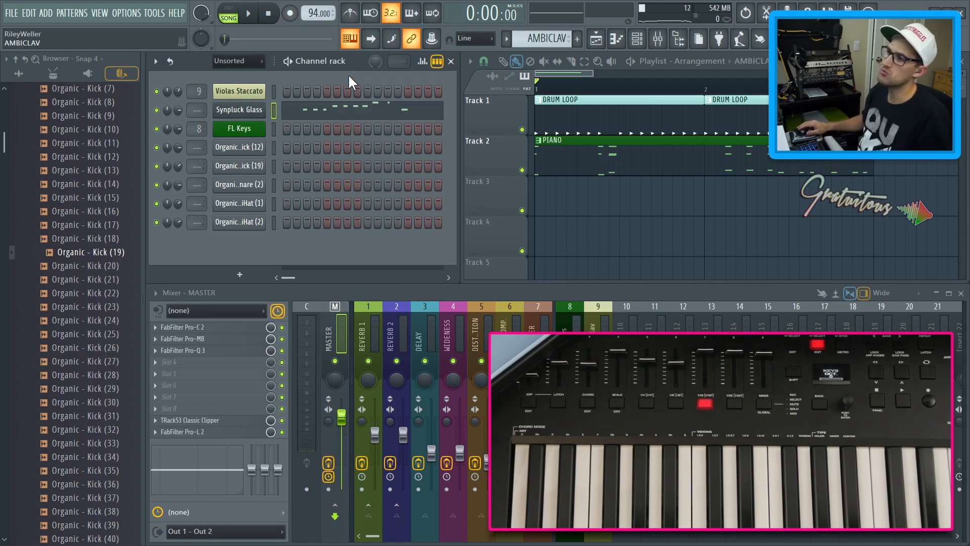
{"action": "left_click", "coordinate": [551, 210]}
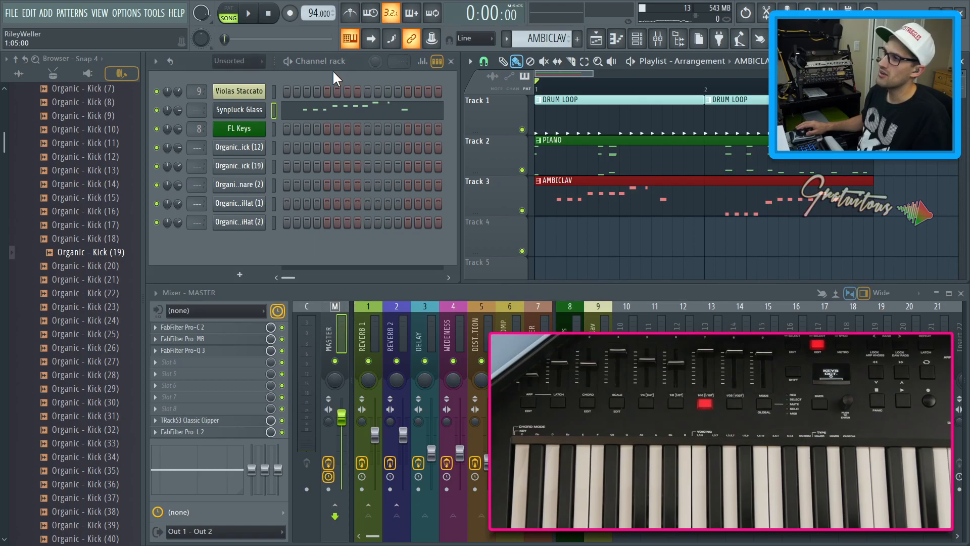
Rename the new pattern PLUCK
{"action": "key", "text": "F2"}
{"action": "type", "text": "PLUCK"}
{"action": "key", "text": "Return"}
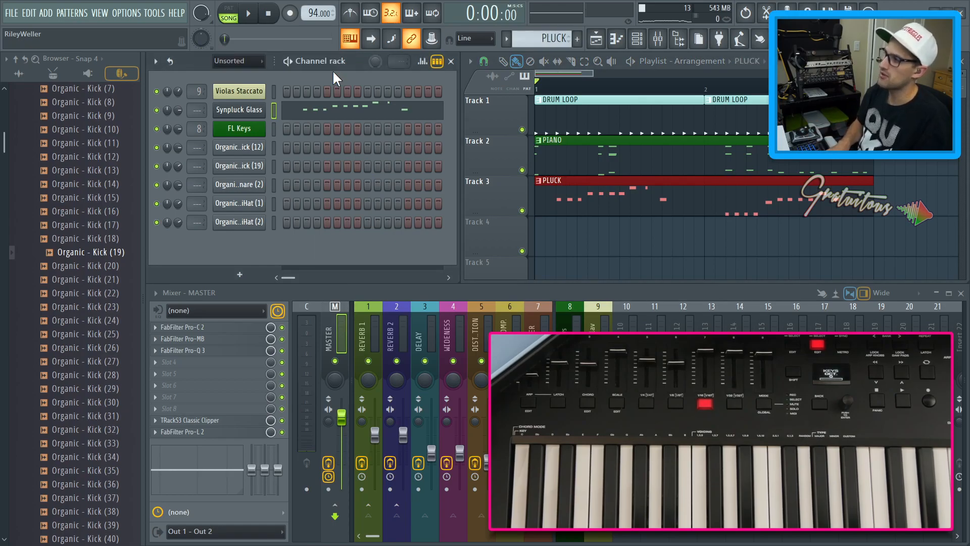
Open the PLUCK pattern in the piano roll and quantize its notes
{"action": "left_click", "coordinate": [579, 209]}
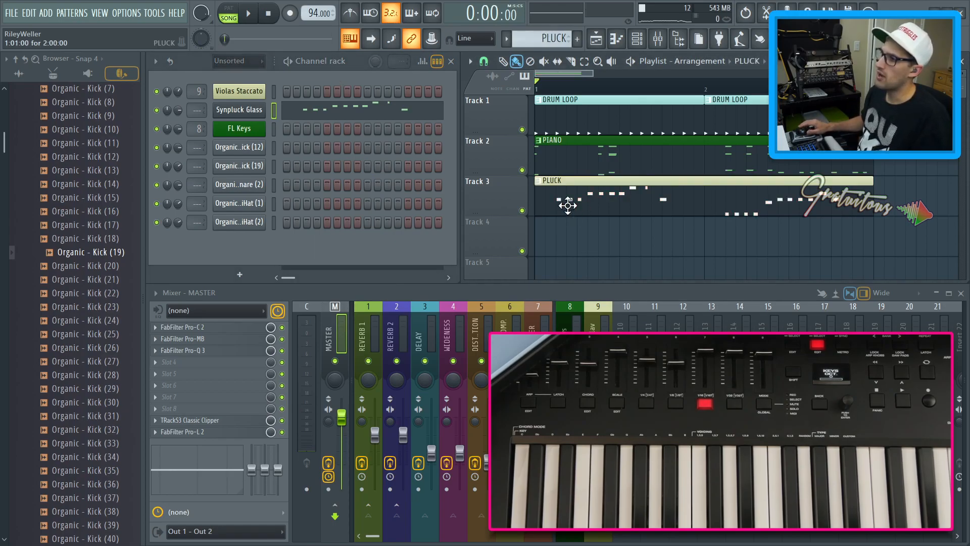
{"action": "double_click", "coordinate": [568, 204]}
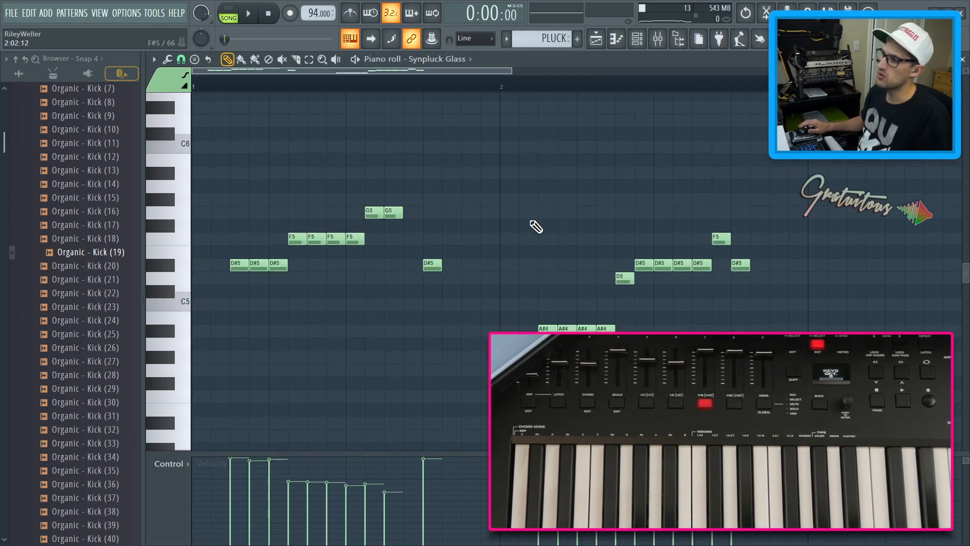
{"action": "key", "text": "ctrl+q"}
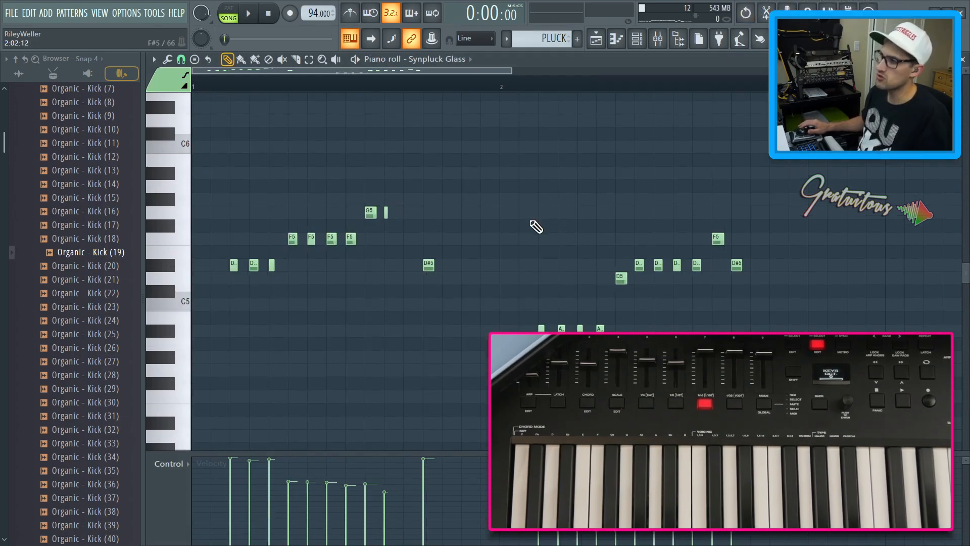
{"action": "key", "text": "ctrl+z"}
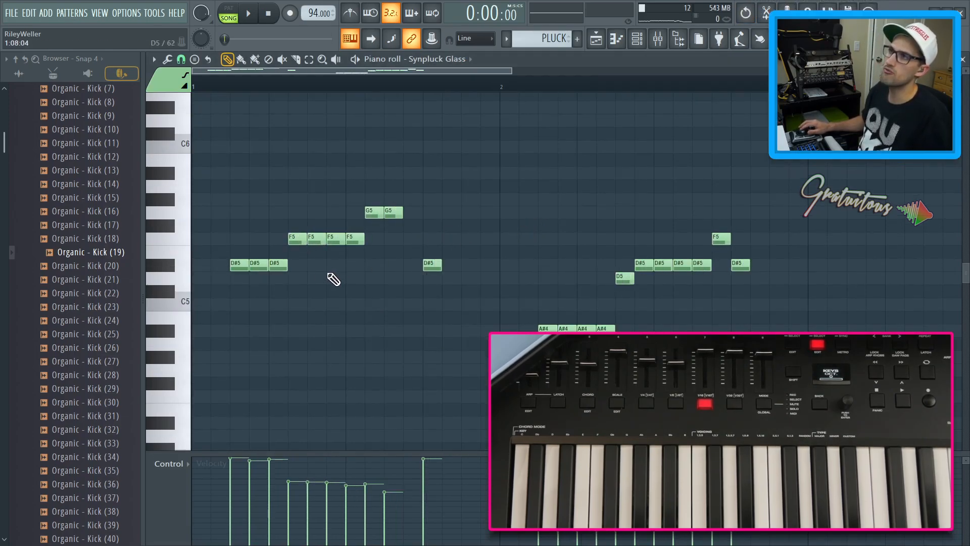
{"action": "key", "text": "ctrl+z"}
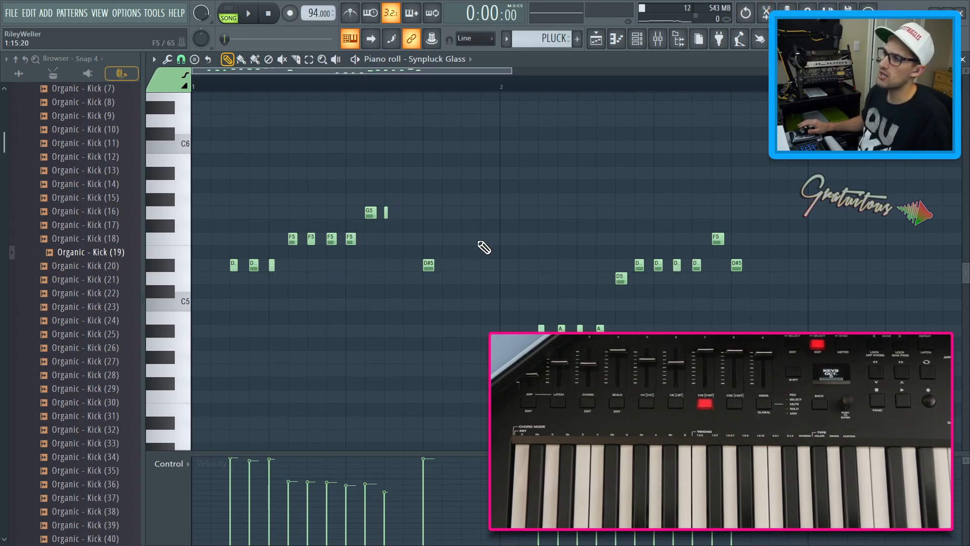
Add and rearrange notes in the pluck melody, auditioning the pattern during playback
{"action": "key", "text": "space"}
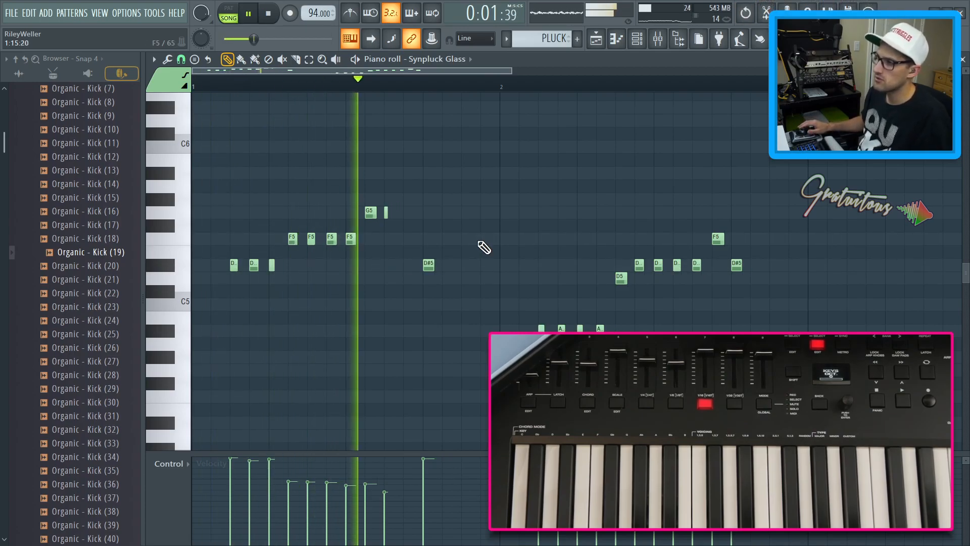
{"action": "key", "text": "space"}
{"action": "left_click", "coordinate": [370, 212]}
{"action": "left_click", "coordinate": [406, 211]}
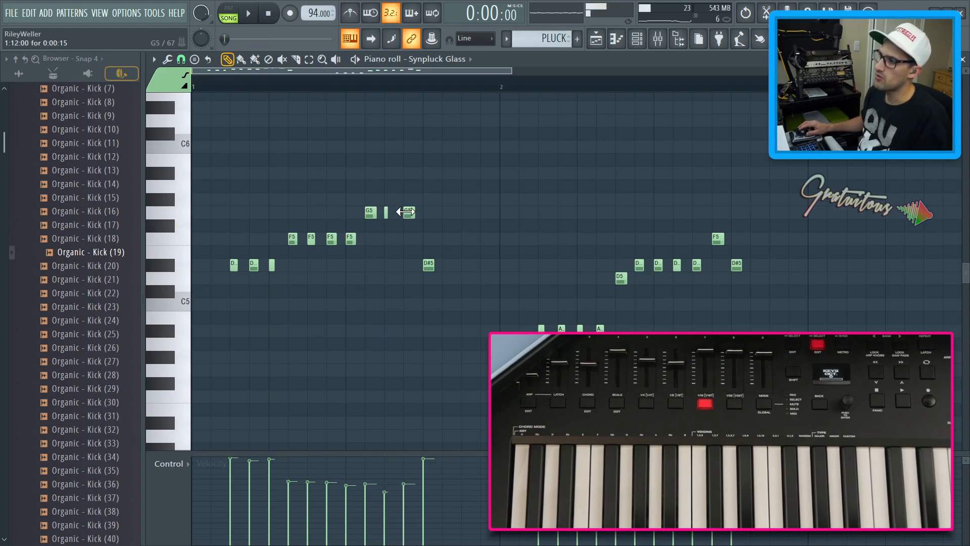
{"action": "left_click", "coordinate": [291, 264]}
{"action": "key", "text": "space"}
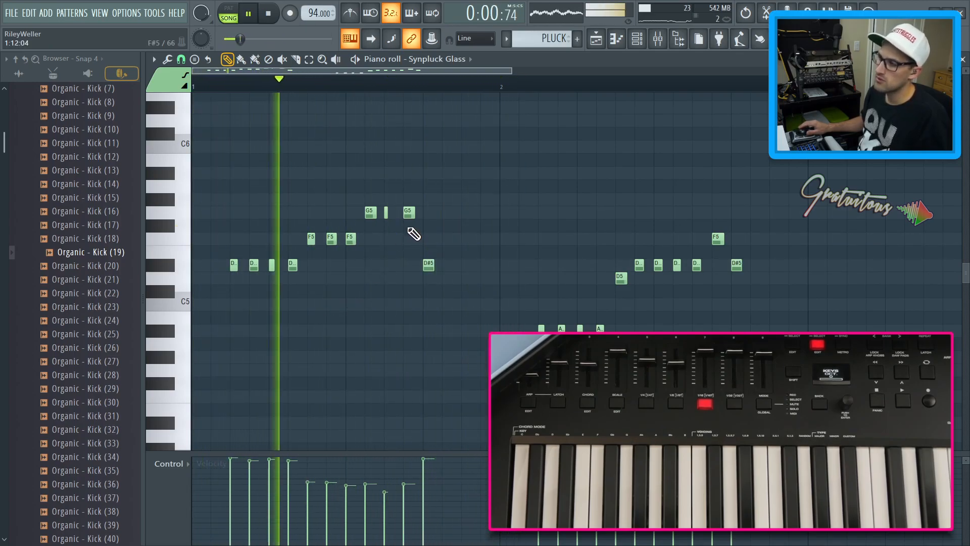
{"action": "left_click_drag", "start_coordinate": [408, 213], "coordinate": [416, 268]}
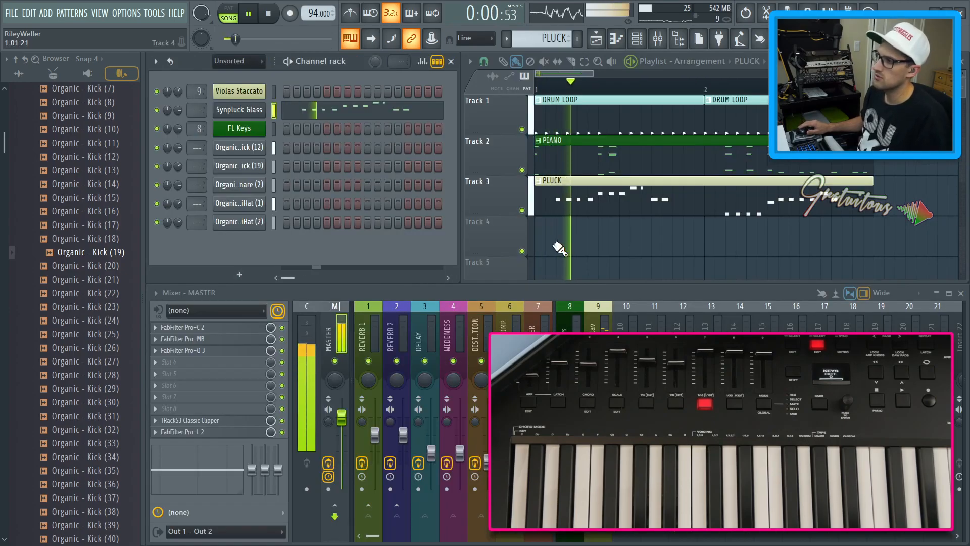
{"action": "key", "text": "space"}
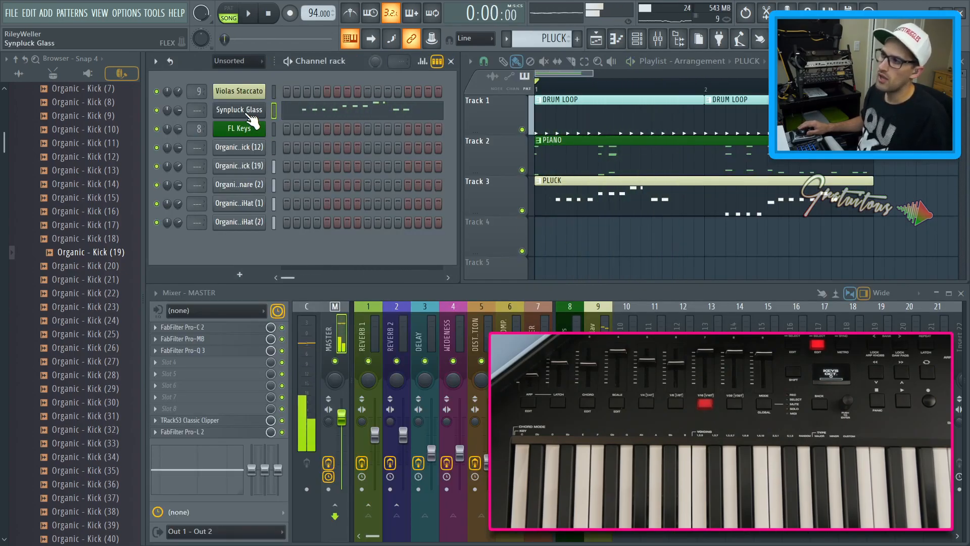
Clone the Synpluck Glass channel and load the 808 Synth Boosted preset from the Mobile Tuned 808 Bass pack
{"action": "right_click", "coordinate": [253, 121]}
{"action": "left_click", "coordinate": [298, 212]}
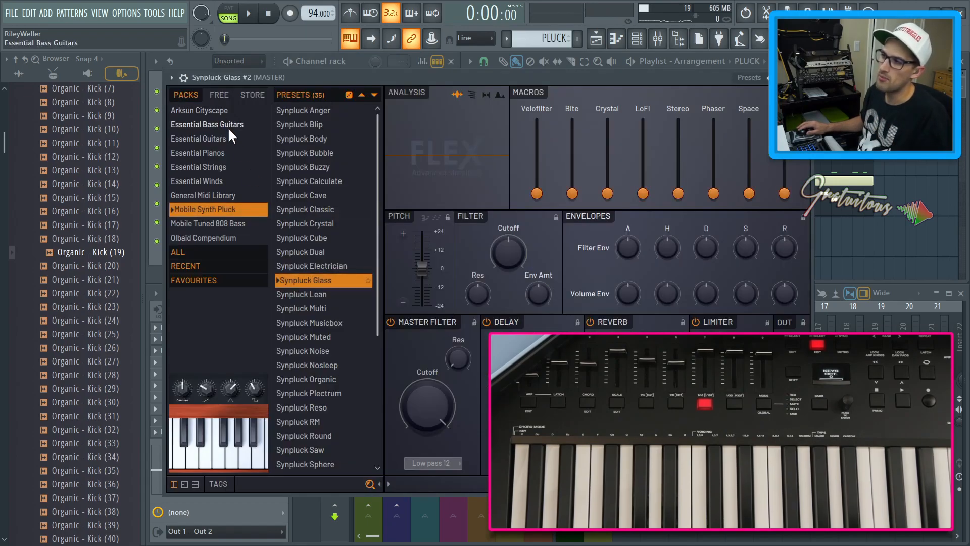
{"action": "left_click", "coordinate": [228, 126]}
{"action": "scroll", "coordinate": [305, 150], "scroll_direction": "down", "scroll_amount": 8}
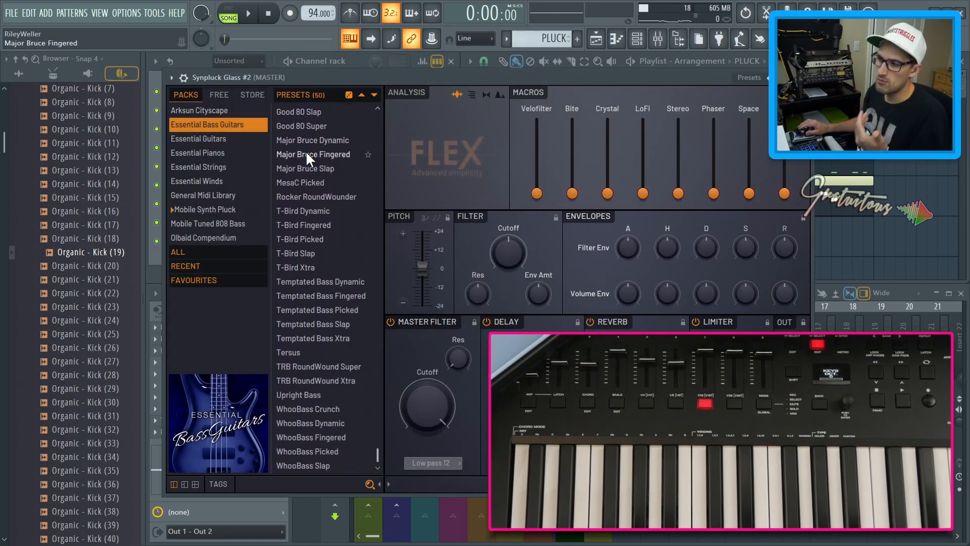
{"action": "left_click", "coordinate": [212, 223]}
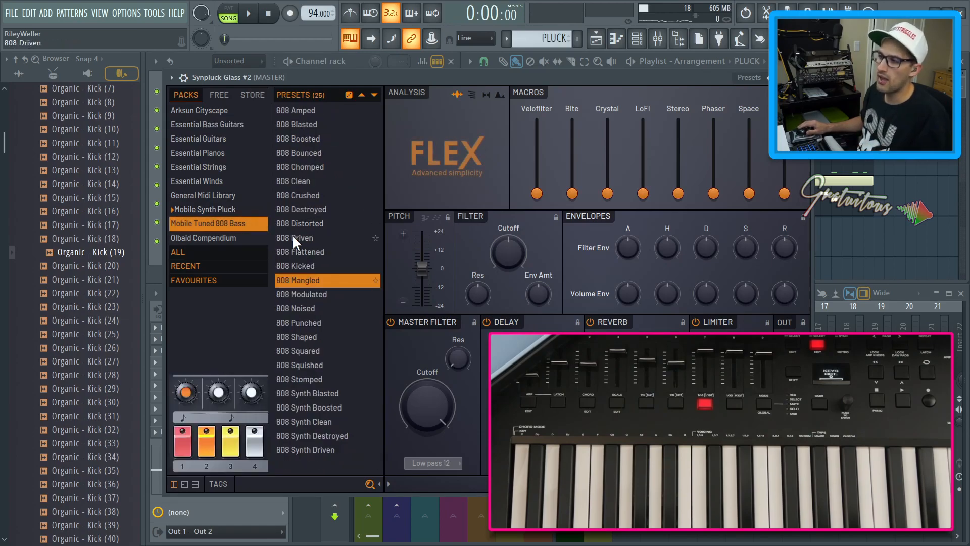
{"action": "left_click", "coordinate": [314, 182]}
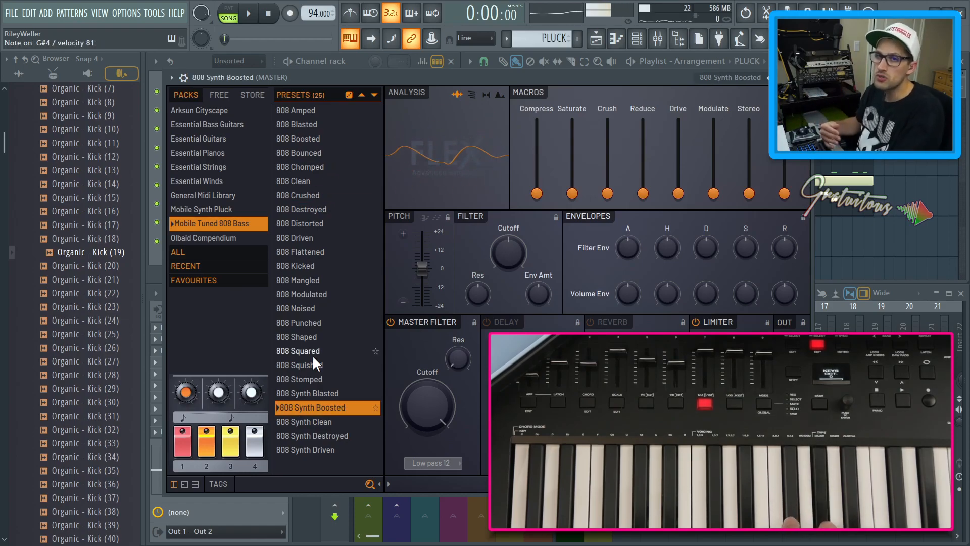
Audition the 808 Synth Clean and 808 Synth Destroyed presets, returning to 808 Synth Boosted
{"action": "key", "text": "Down"}
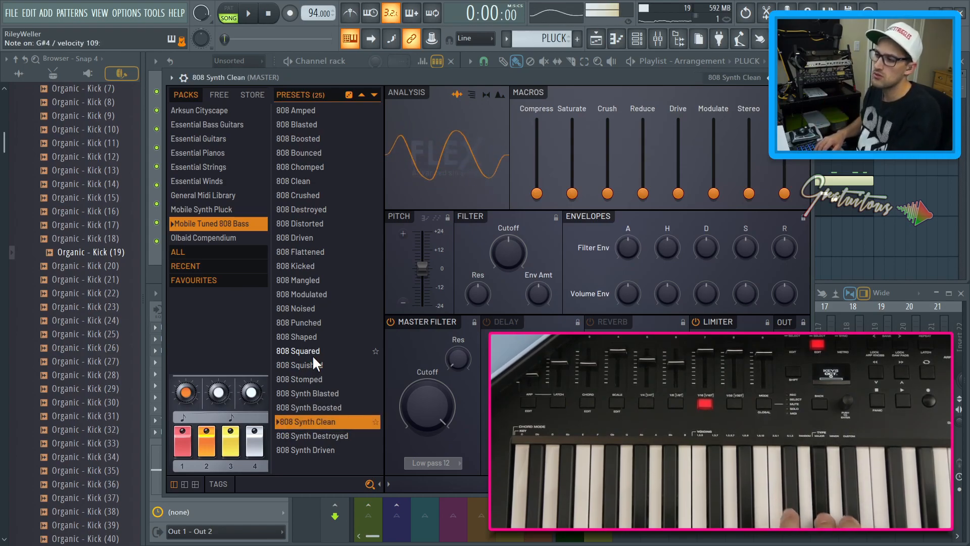
{"action": "key", "text": "Down"}
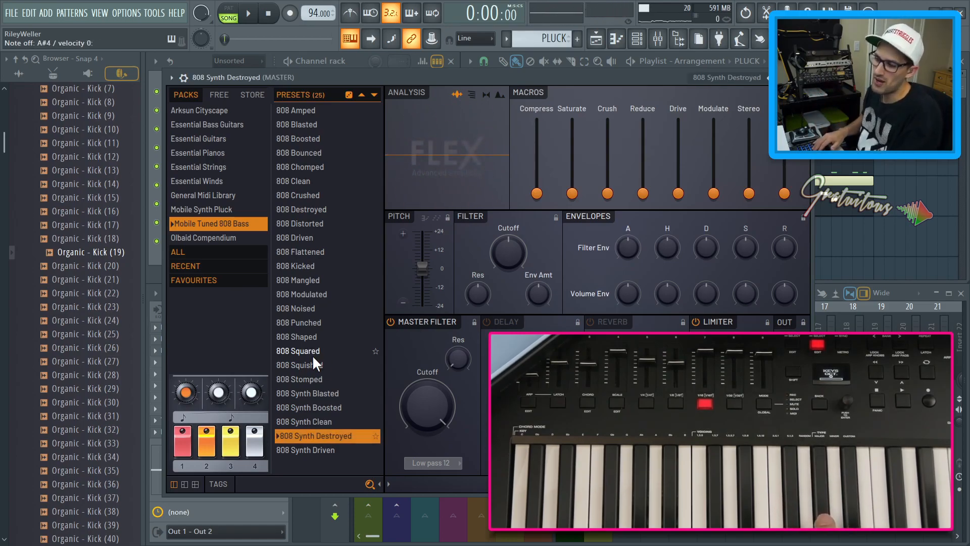
{"action": "key", "text": "Up"}
{"action": "key", "text": "Up"}
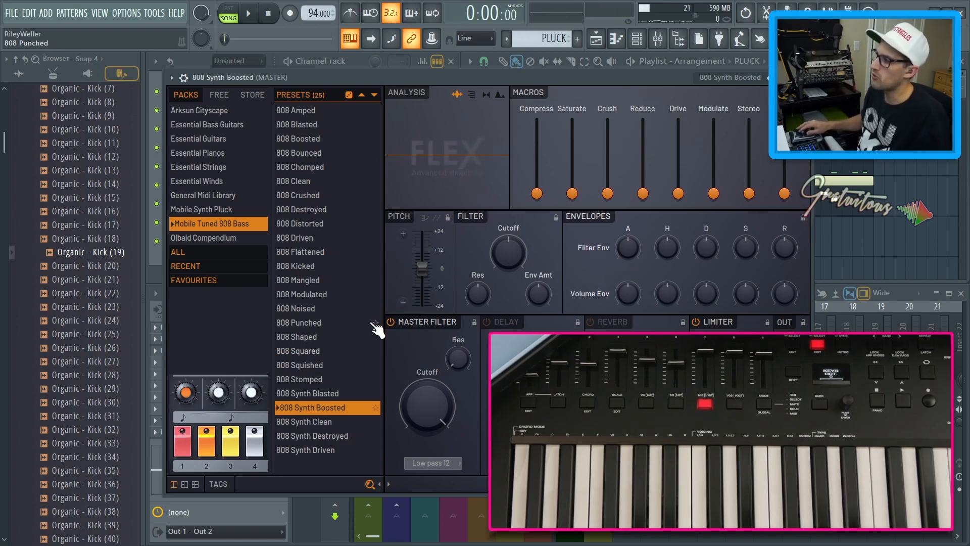
Raise the volume envelope release to 55% and close the plugin
{"action": "scroll", "coordinate": [781, 295], "scroll_direction": "up", "scroll_amount": 2}
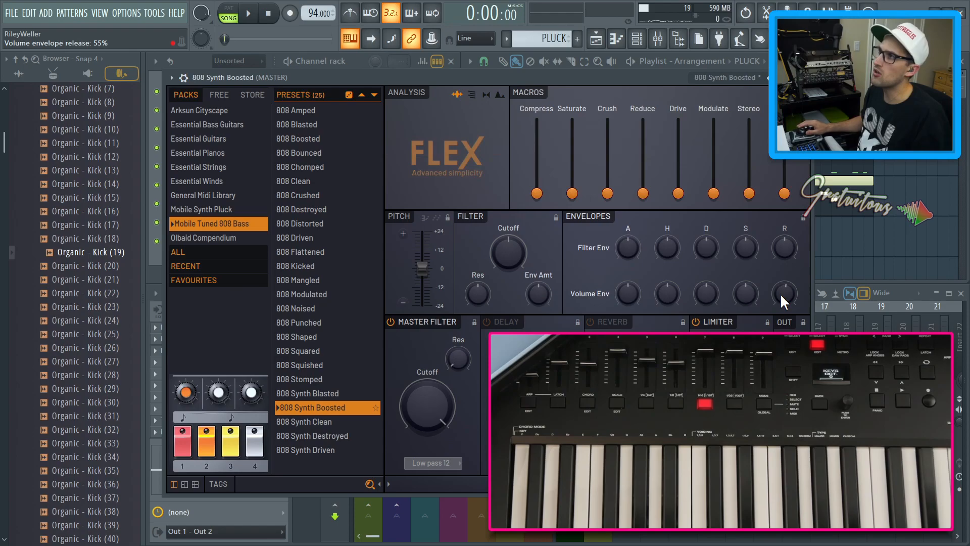
{"action": "scroll", "coordinate": [780, 293], "scroll_direction": "up", "scroll_amount": 10}
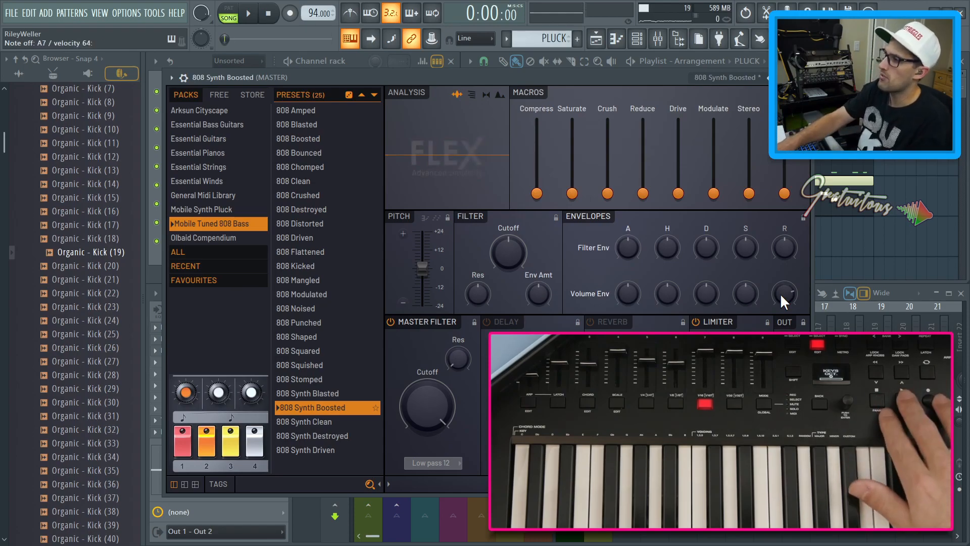
{"action": "key", "text": "Escape"}
Play the song to audition the 808 bass together with the other parts
{"action": "key", "text": "space"}
{"action": "key", "text": "space"}
{"action": "key", "text": "space"}
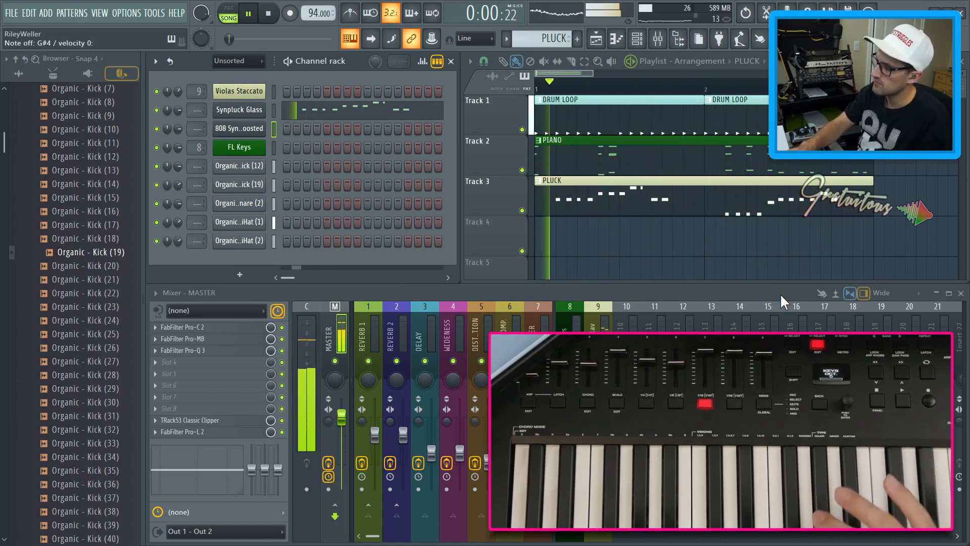
{"action": "key", "text": "space"}
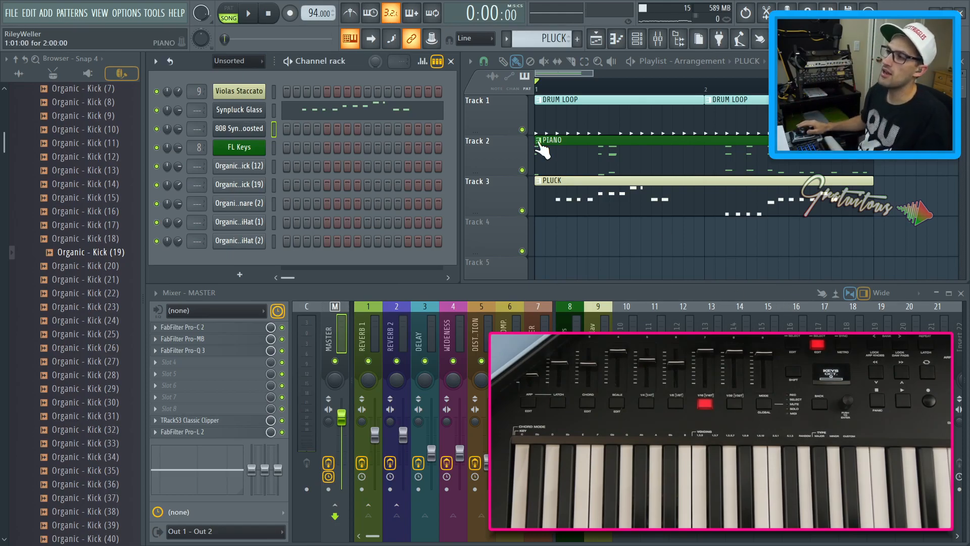
Dump the last 2 minutes of played notes from the score log into a new empty pattern
{"action": "key", "text": "KP_Add"}
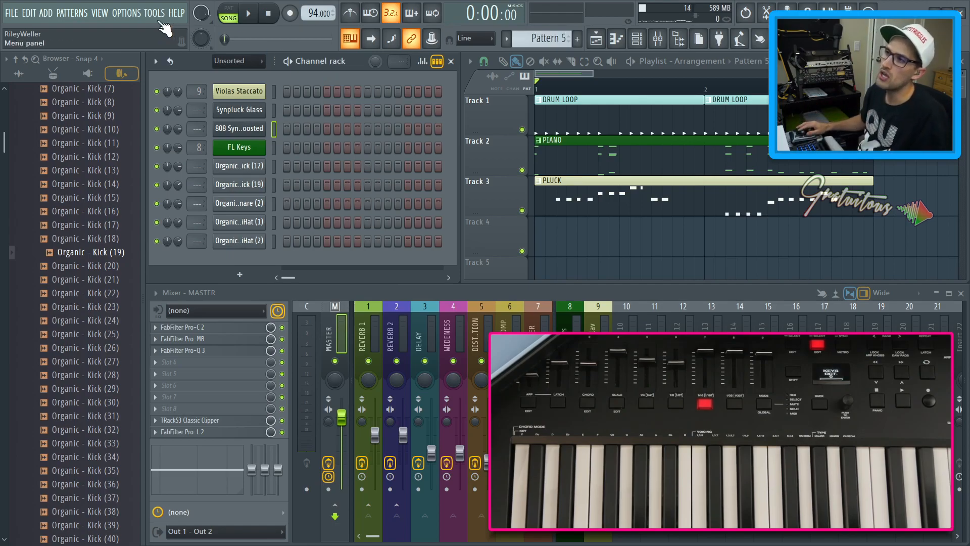
{"action": "key", "text": "minus"}
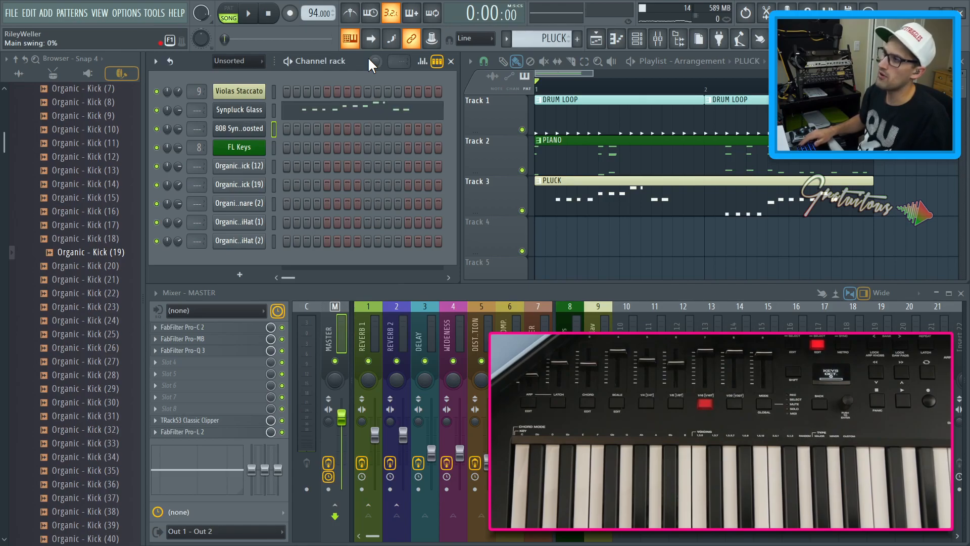
{"action": "key", "text": "plus"}
{"action": "left_click", "coordinate": [154, 13]}
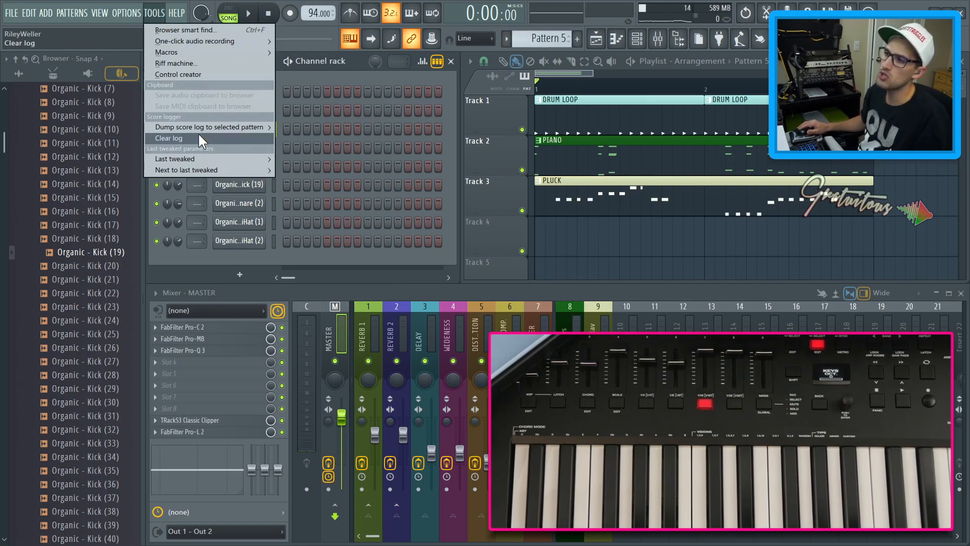
{"action": "mouse_move", "coordinate": [230, 127]}
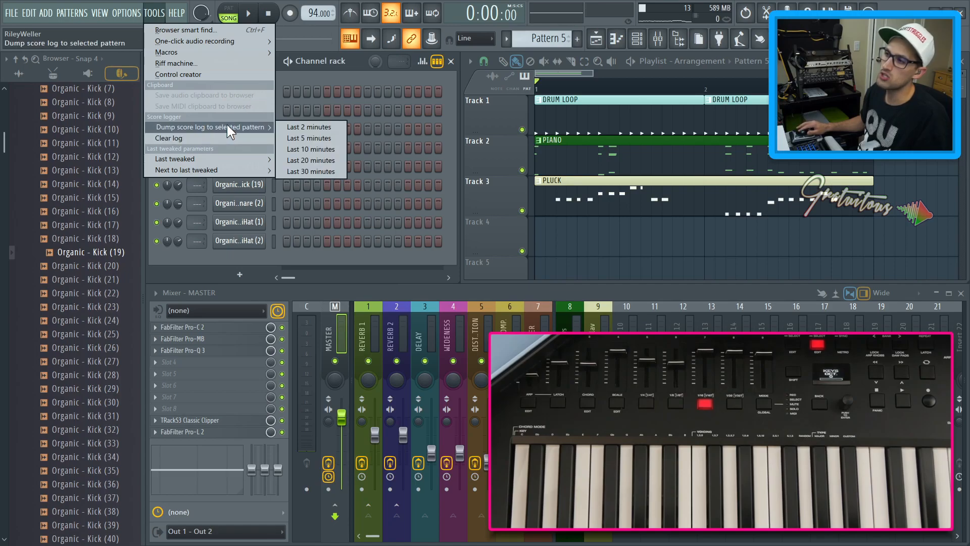
{"action": "left_click", "coordinate": [292, 128]}
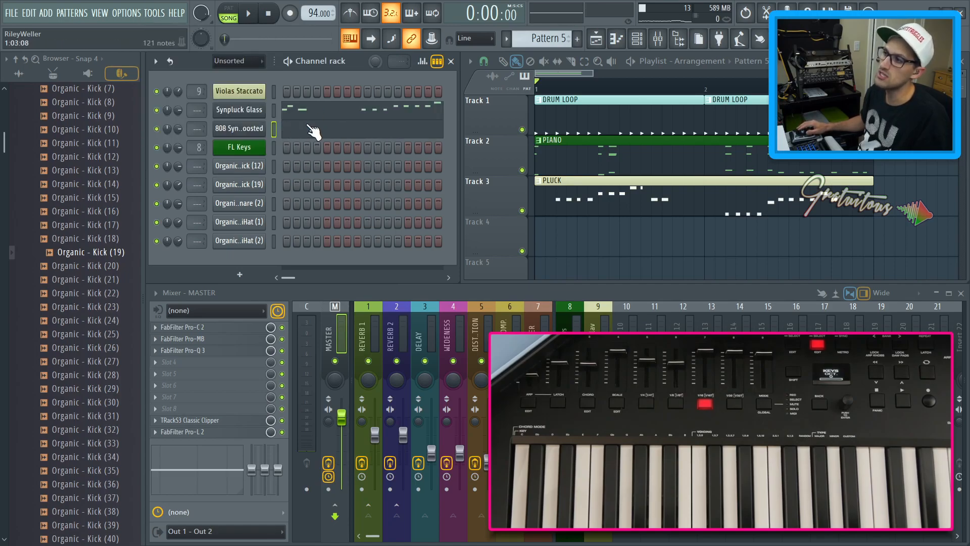
Inspect the dumped 808 notes in the piano roll, undoing a stray edit, then close it
{"action": "left_click", "coordinate": [313, 130]}
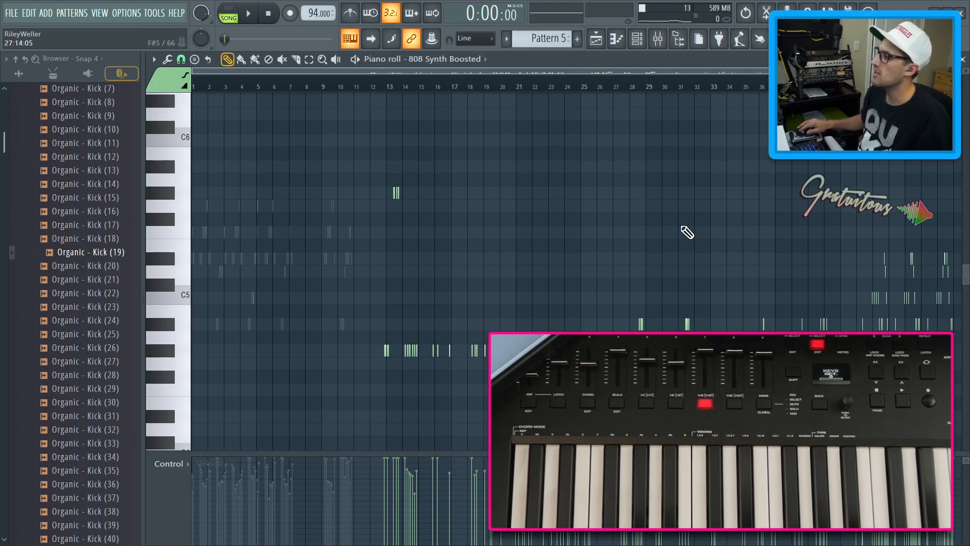
{"action": "left_click_drag", "start_coordinate": [842, 253], "coordinate": [884, 322]}
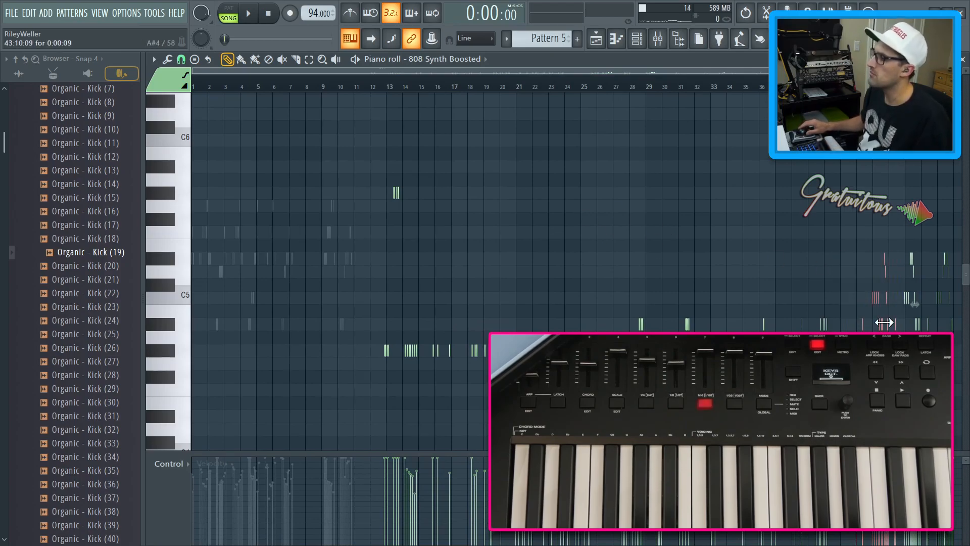
{"action": "key", "text": "ctrl+z"}
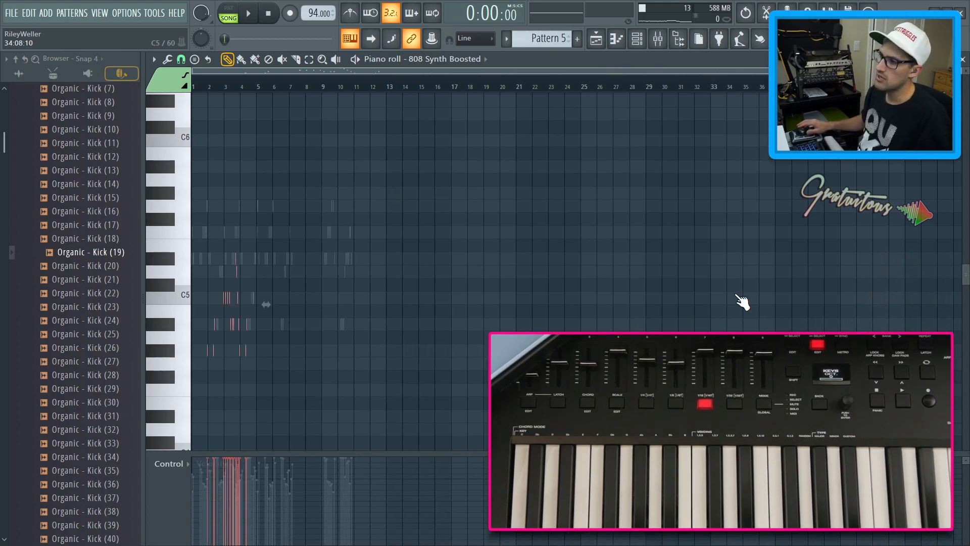
{"action": "left_click_drag", "start_coordinate": [467, 439], "coordinate": [260, 278]}
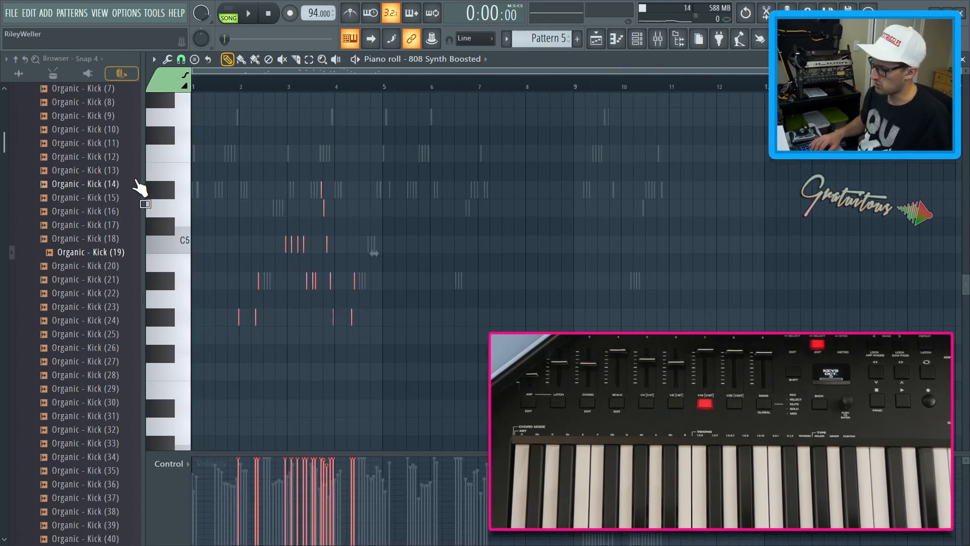
{"action": "key", "text": "F7"}
{"action": "left_click", "coordinate": [274, 110]}
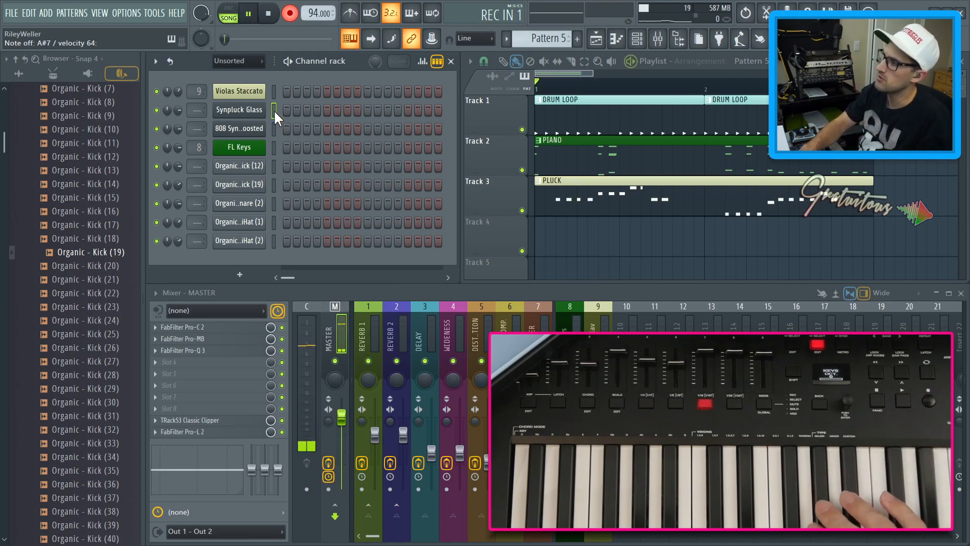
{"action": "key", "text": "space"}
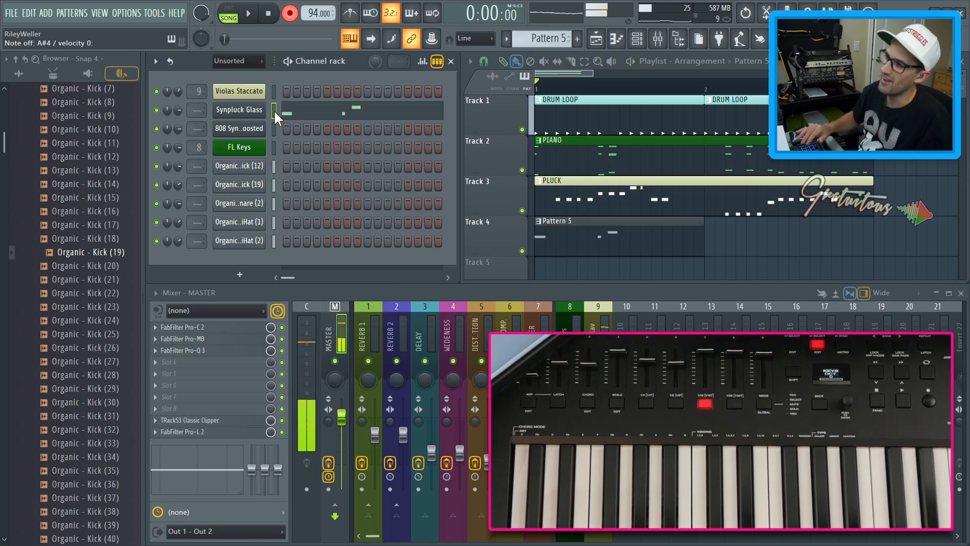
{"action": "key", "text": "ctrl+z"}
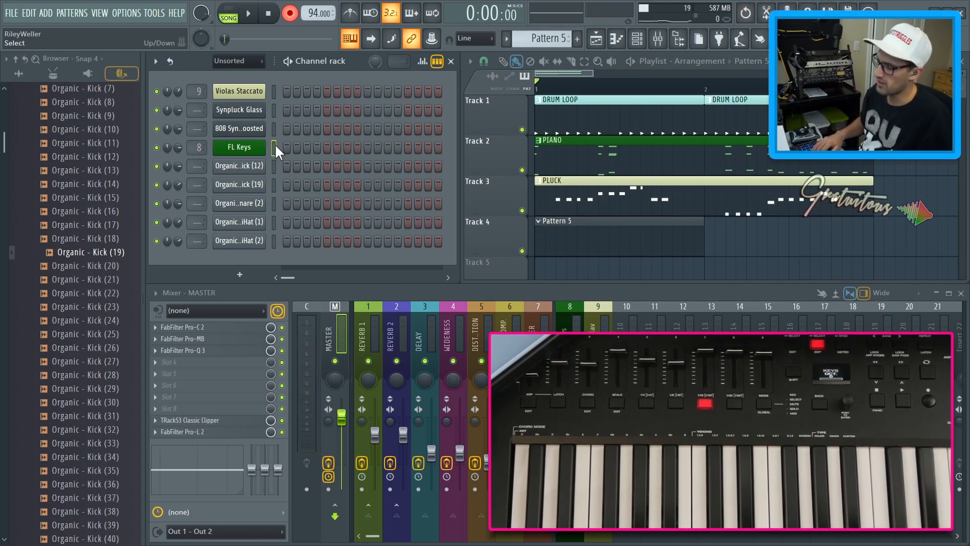
Delete the FL Keys channel from the channel rack
{"action": "key", "text": "alt+Delete"}
{"action": "key", "text": "Return"}
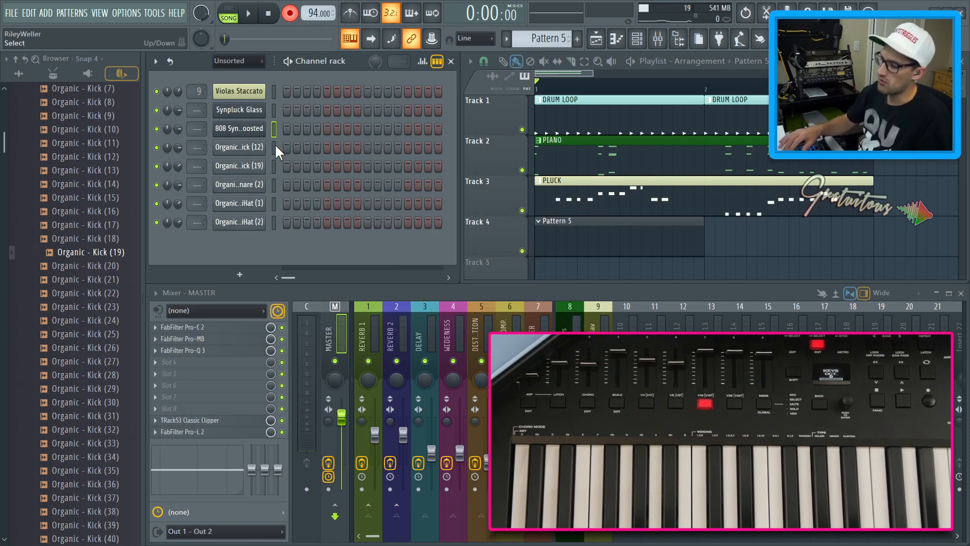
Play the song briefly, then open the 808 Synth Boosted notes of Pattern 5 in the piano roll, zoomed in
{"action": "key", "text": "space"}
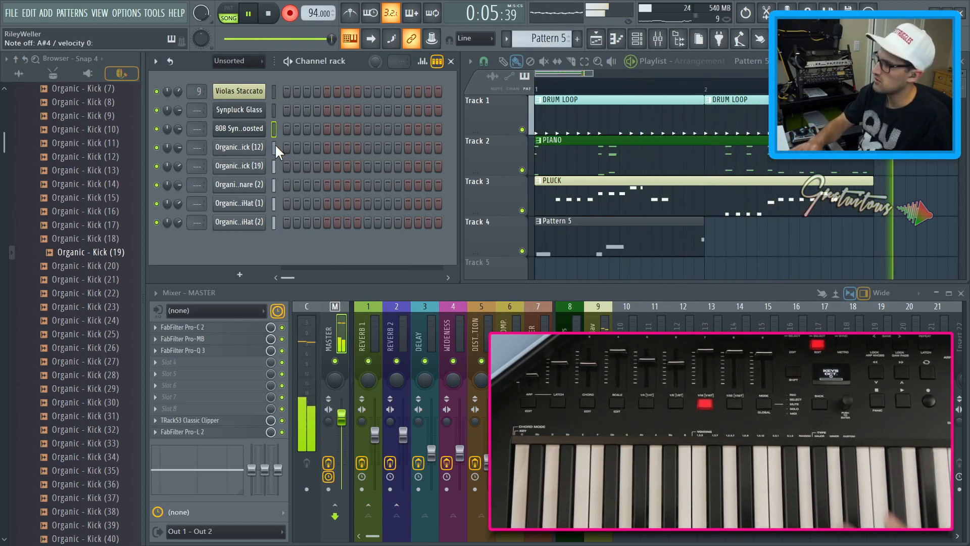
{"action": "key", "text": "space"}
{"action": "left_click", "coordinate": [423, 141]}
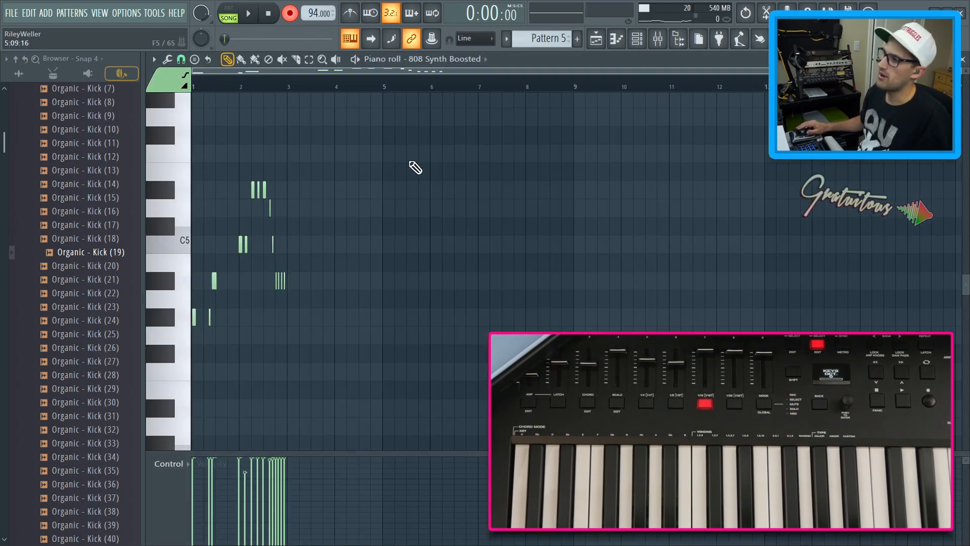
{"action": "key", "text": "r"}
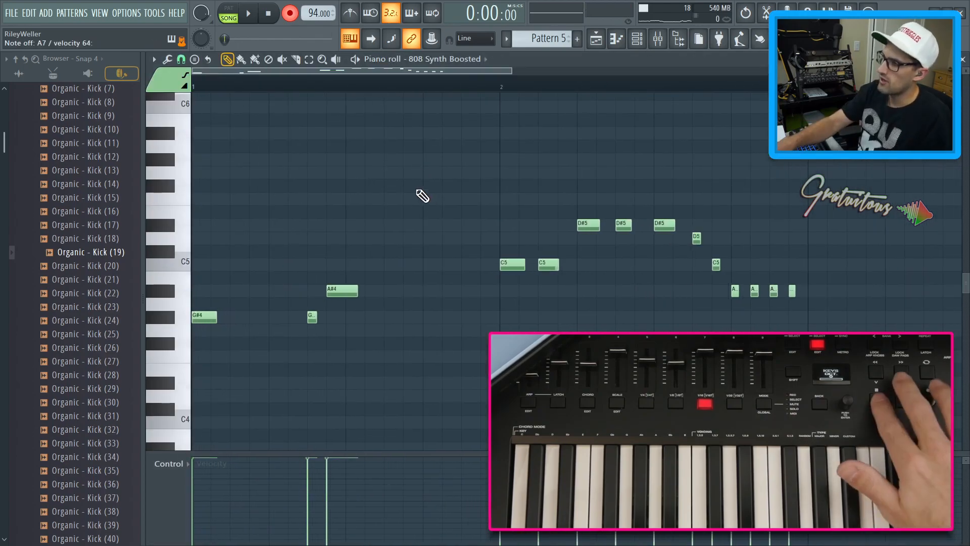
Add a third C5 note to the 808 line right after the two existing C5 notes, auditioning the pattern
{"action": "key", "text": "space"}
{"action": "key", "text": "space"}
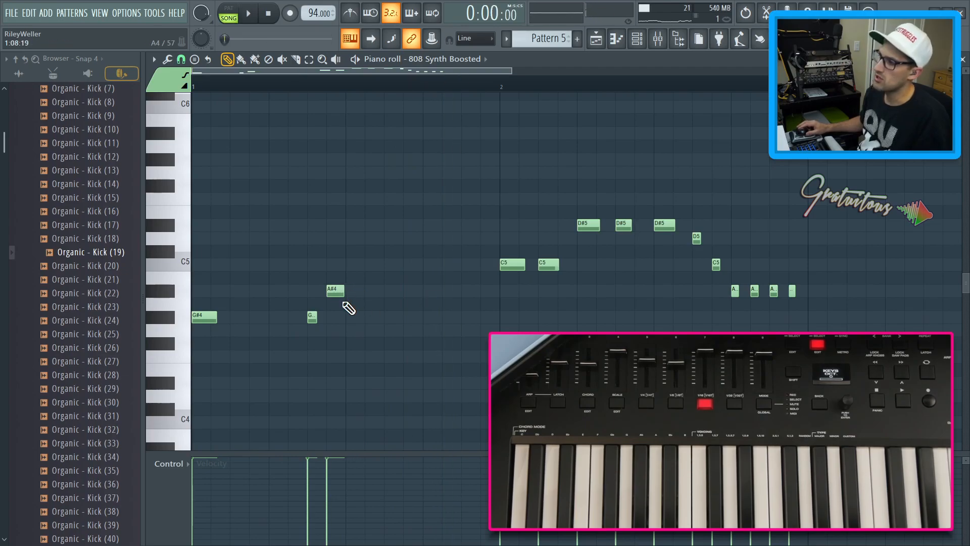
{"action": "key", "text": "space"}
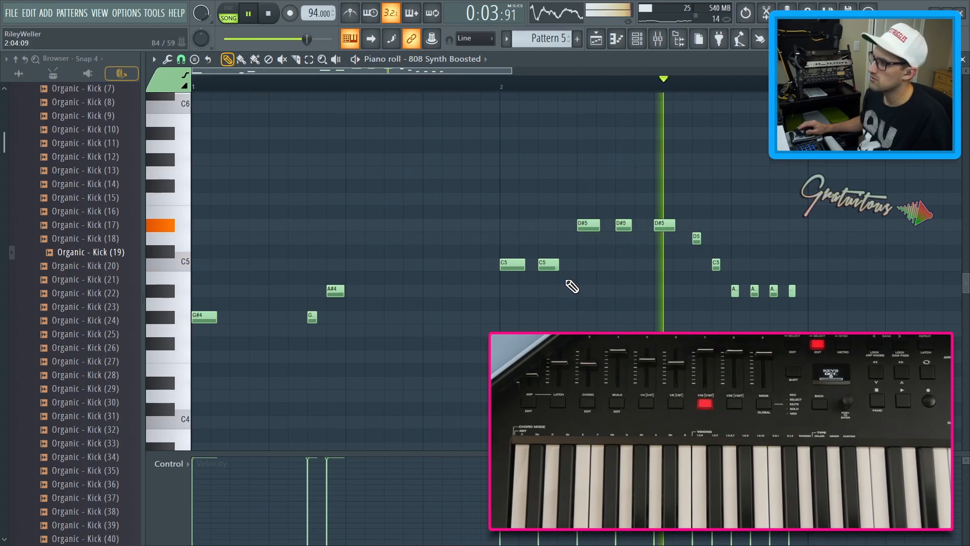
{"action": "key", "text": "space"}
{"action": "left_click", "coordinate": [550, 266]}
{"action": "left_click", "coordinate": [588, 266]}
{"action": "key", "text": "space"}
Move the first D#5 note later so it sits just before the other two D#5 notes
{"action": "key", "text": "space"}
{"action": "right_click", "coordinate": [596, 227]}
{"action": "key", "text": "space"}
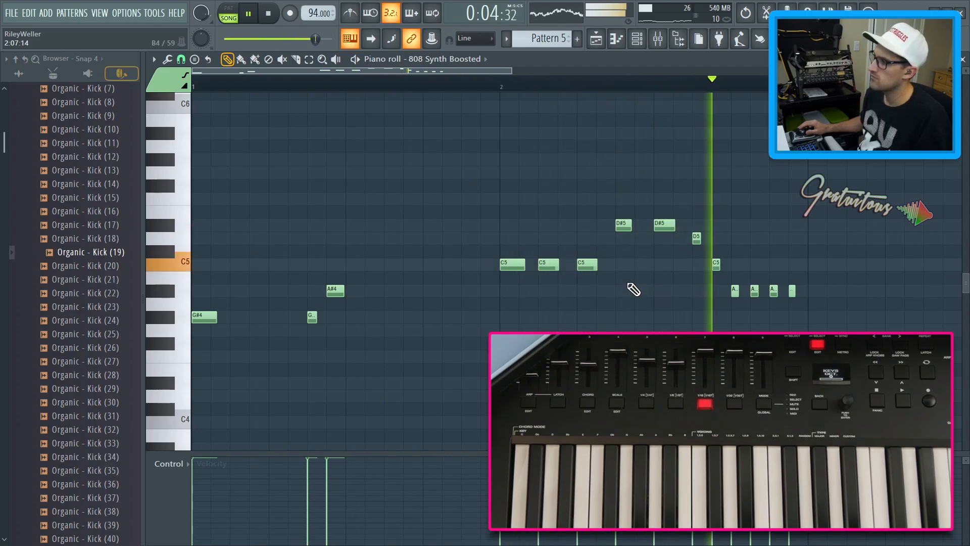
{"action": "left_click", "coordinate": [638, 225]}
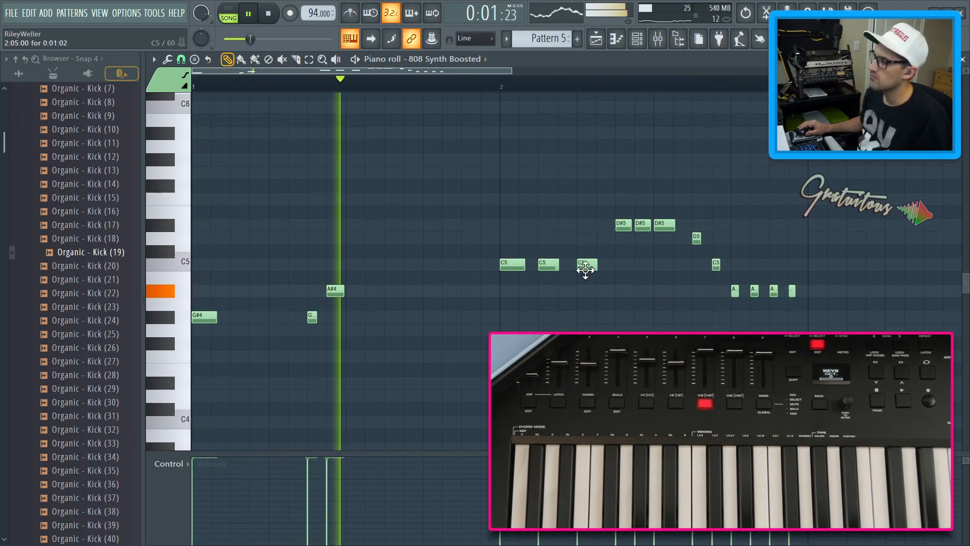
{"action": "key", "text": "space"}
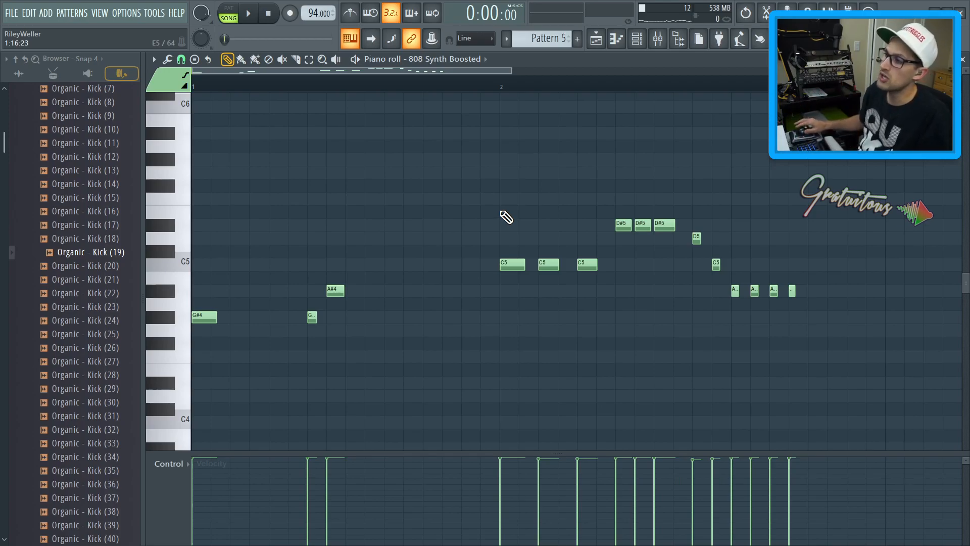
Close the piano roll and play the song to hear the edited 808 bass with the other parts
{"action": "left_click_drag", "start_coordinate": [266, 155], "coordinate": [801, 361]}
{"action": "left_click", "coordinate": [742, 387]}
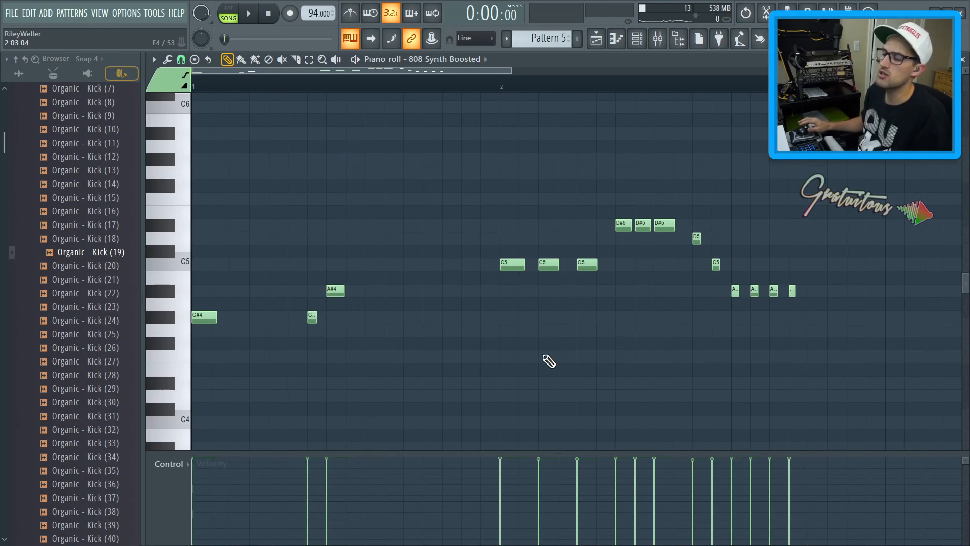
{"action": "key", "text": "F7"}
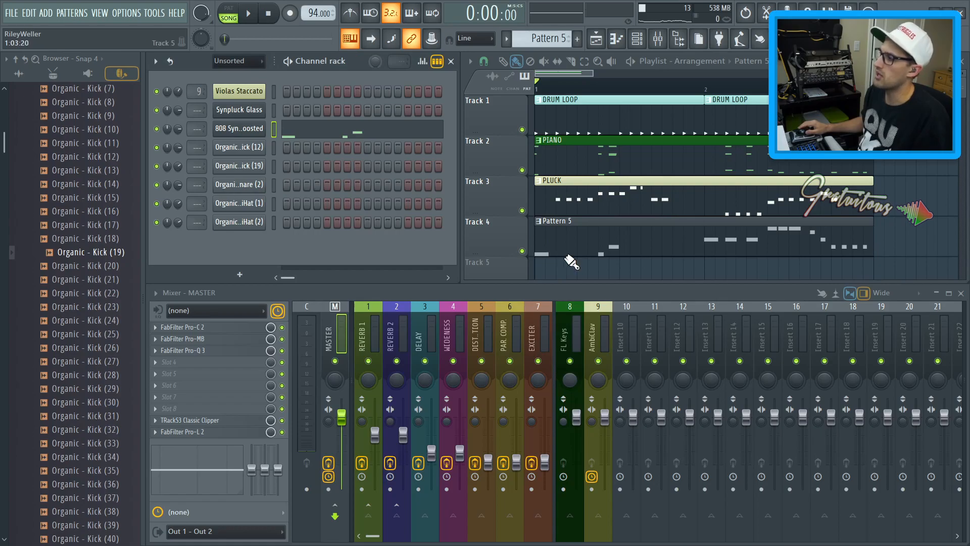
{"action": "key", "text": "space"}
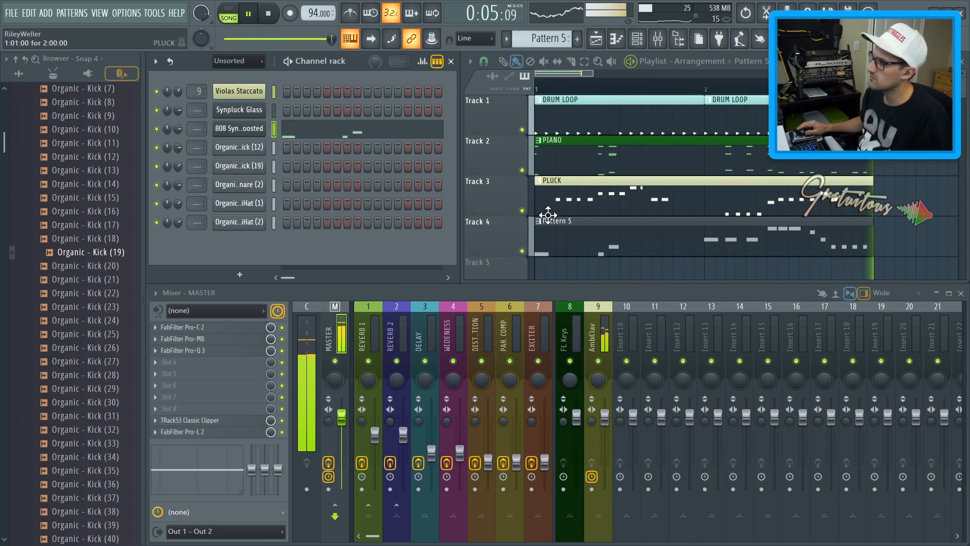
{"action": "key", "text": "space"}
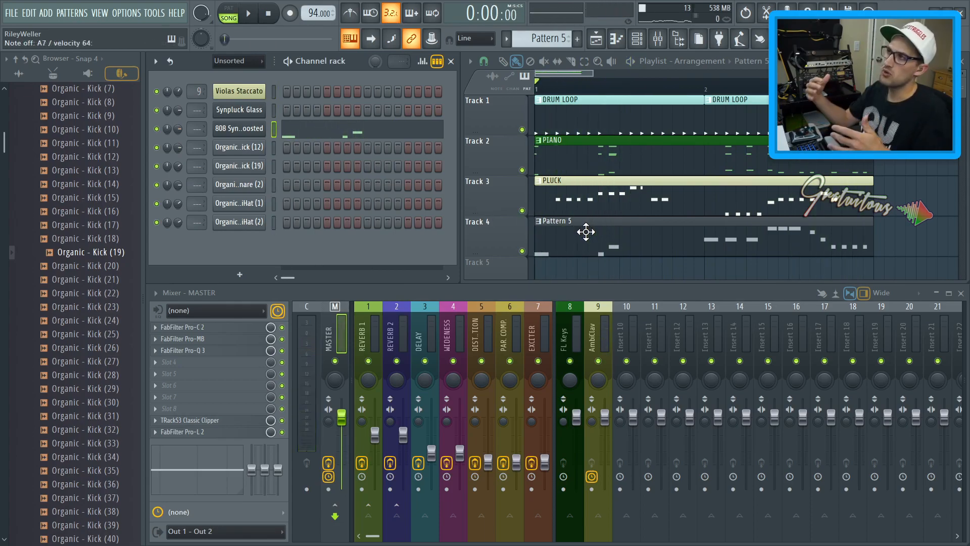